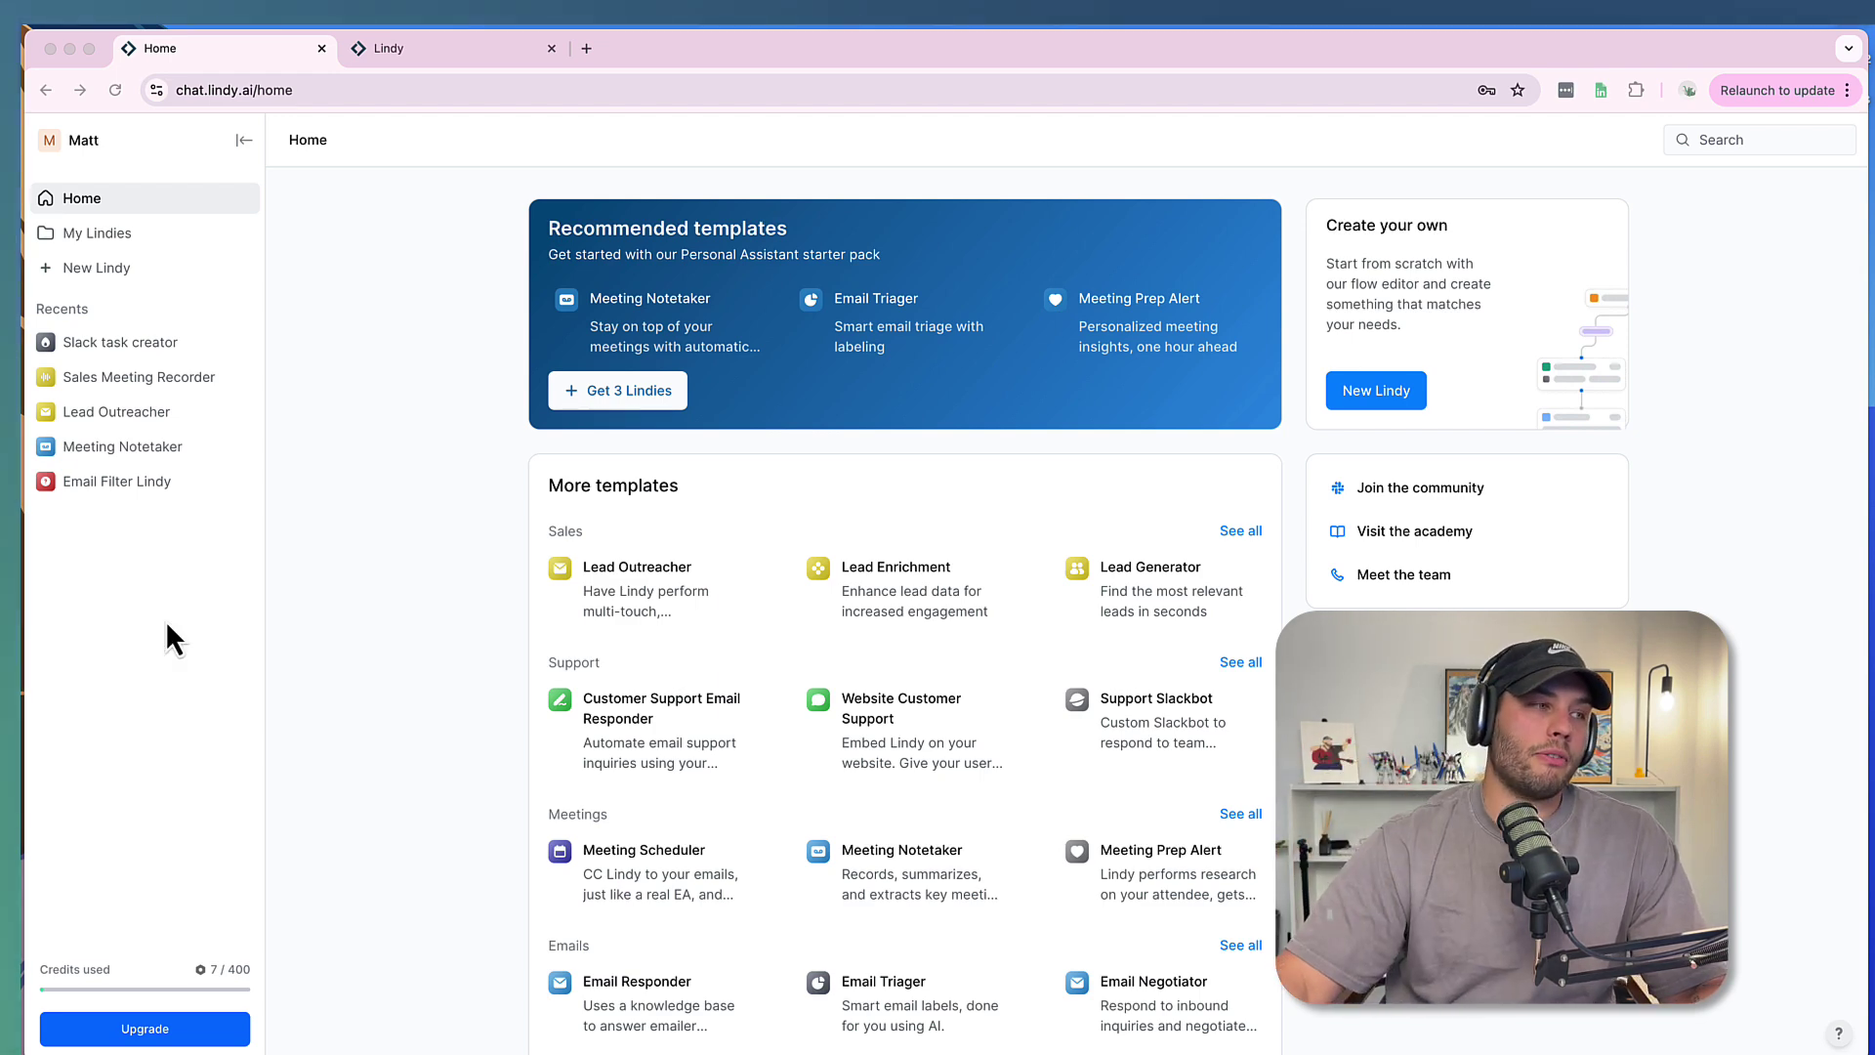
Open the account upgrade options and compare the Pro plan's price at the preset credit tiers up to the highest one
left_click(145, 1028)
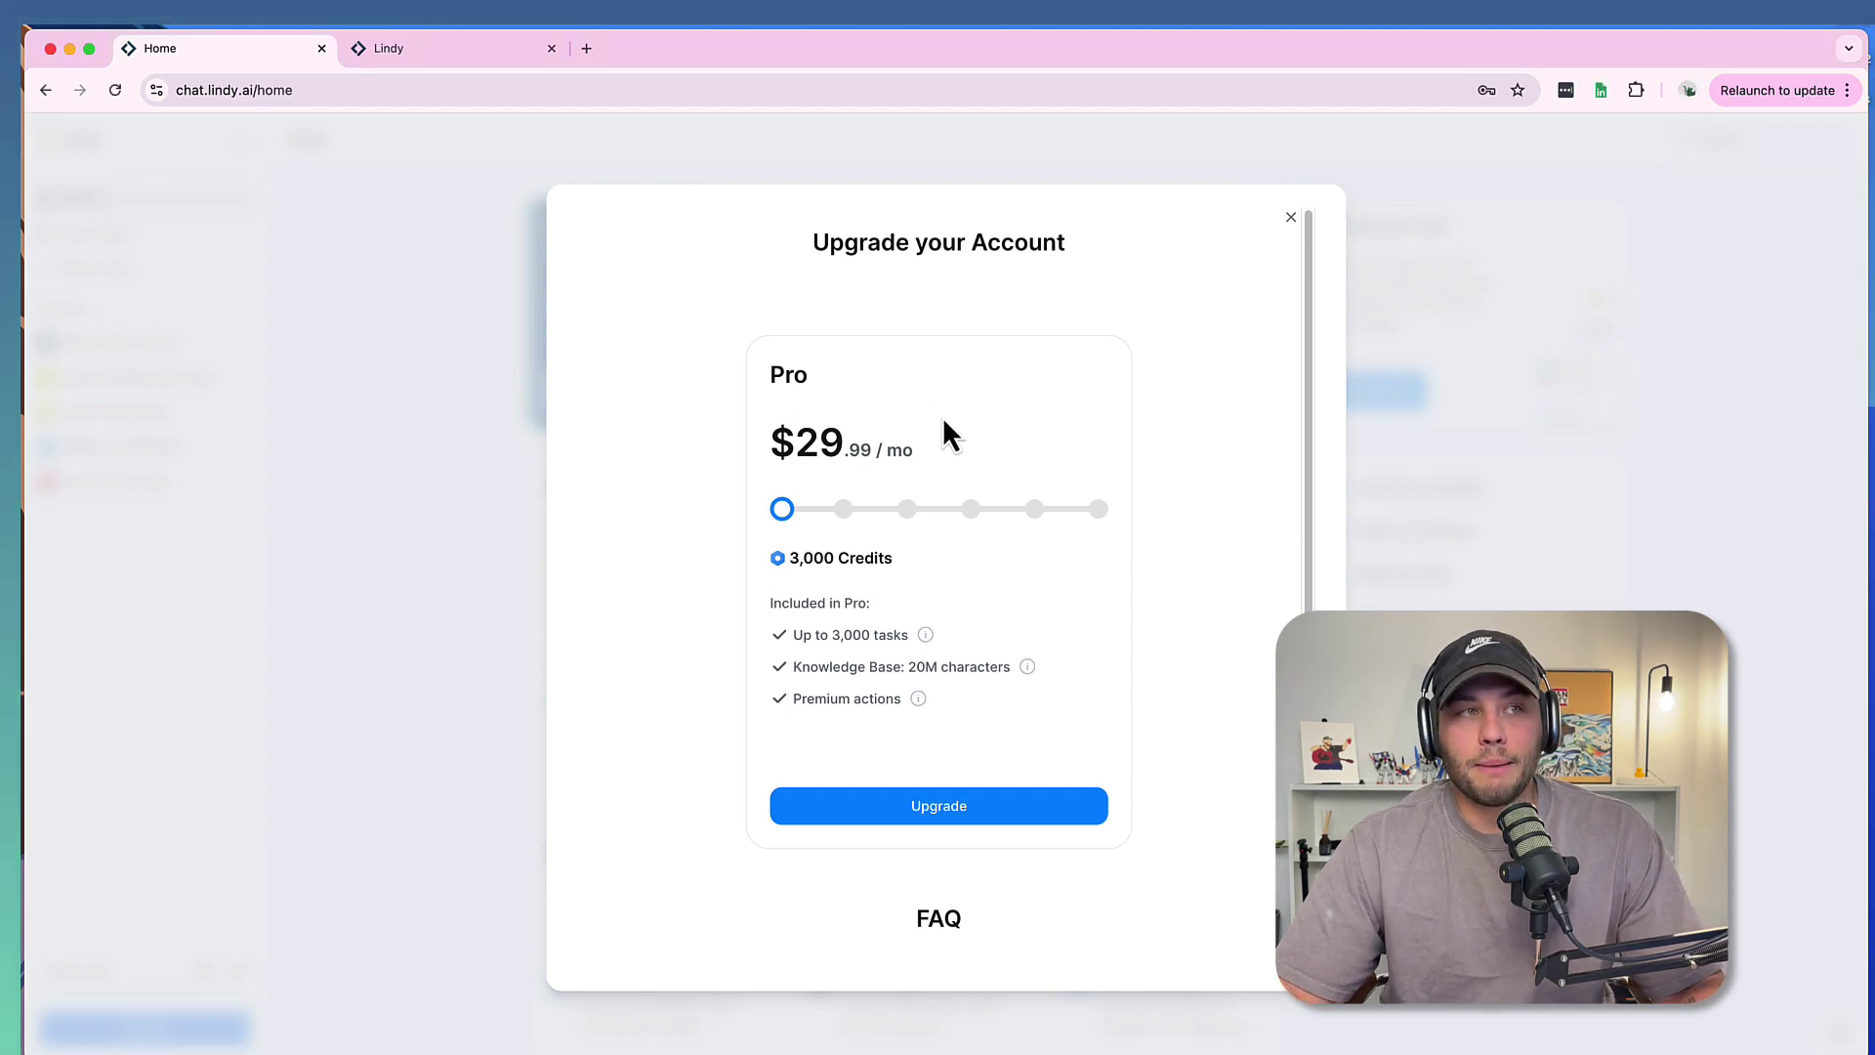
scroll(943, 420, "down", 2)
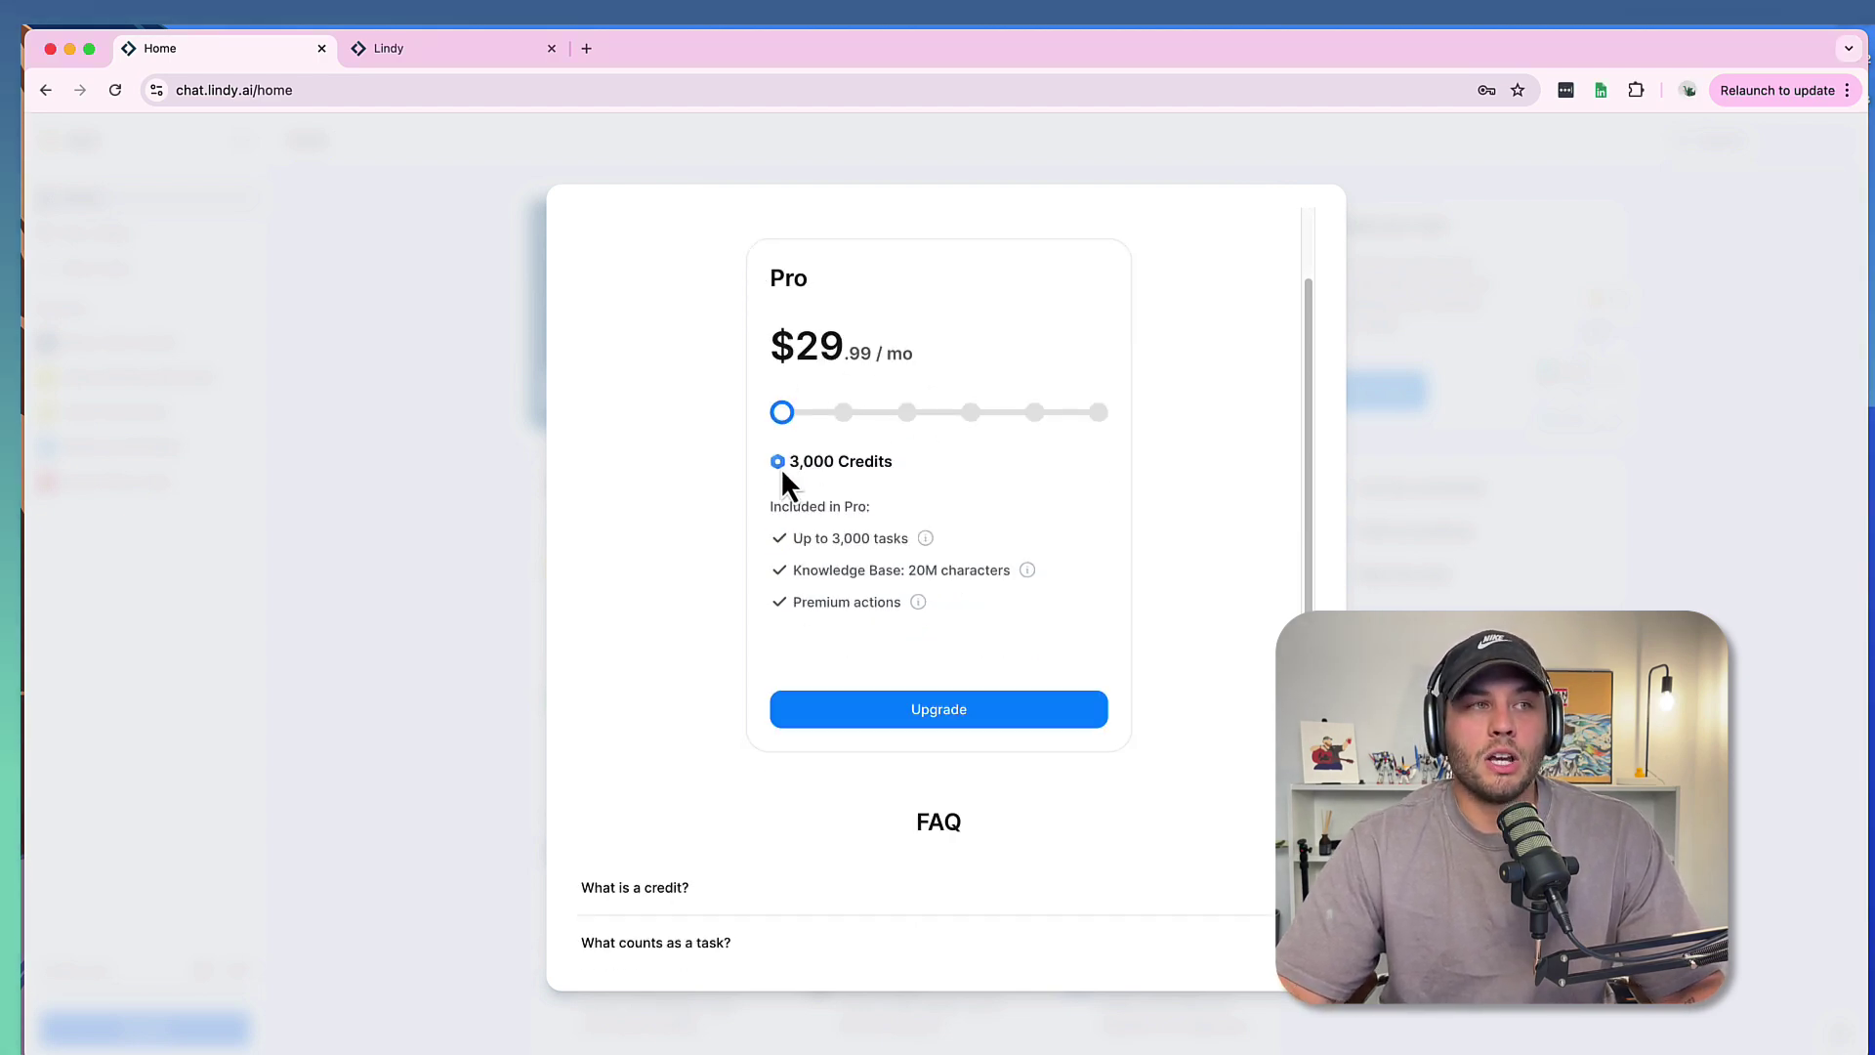
scroll(842, 389, "up", 1)
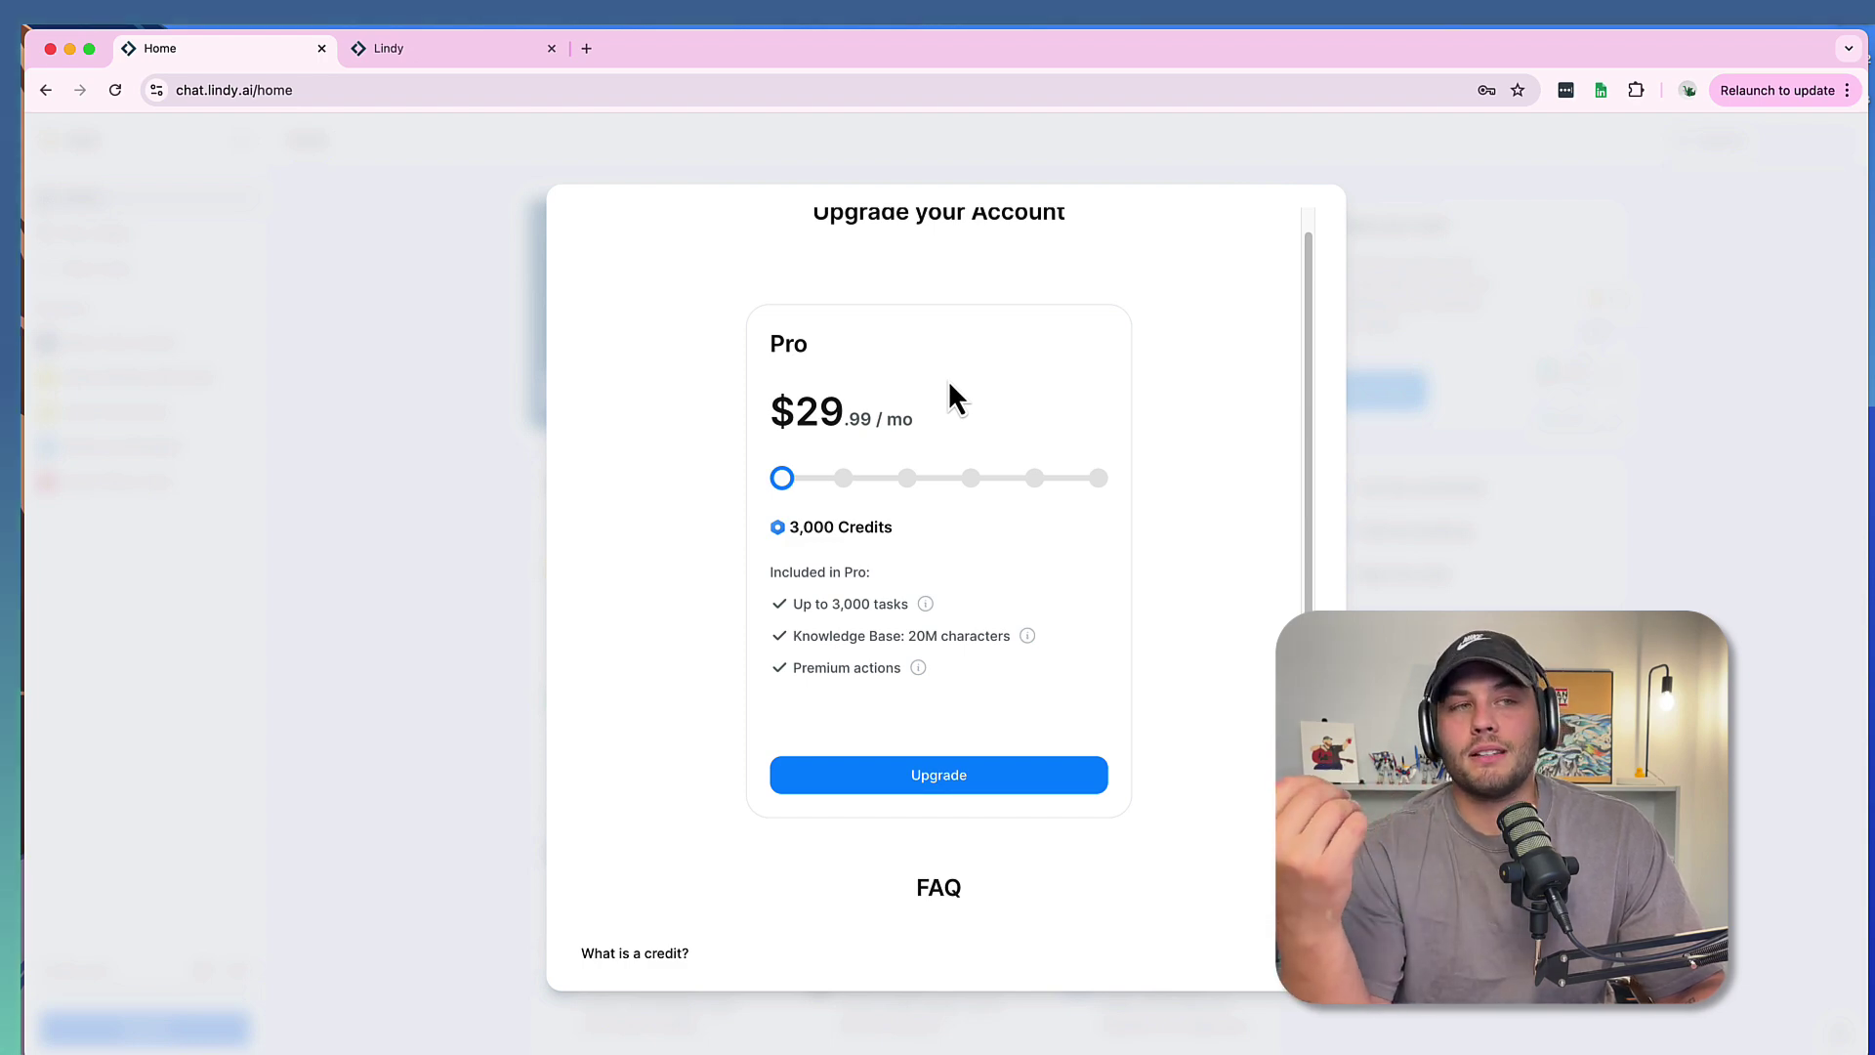
left_click(846, 498)
left_click(910, 488)
left_click(976, 486)
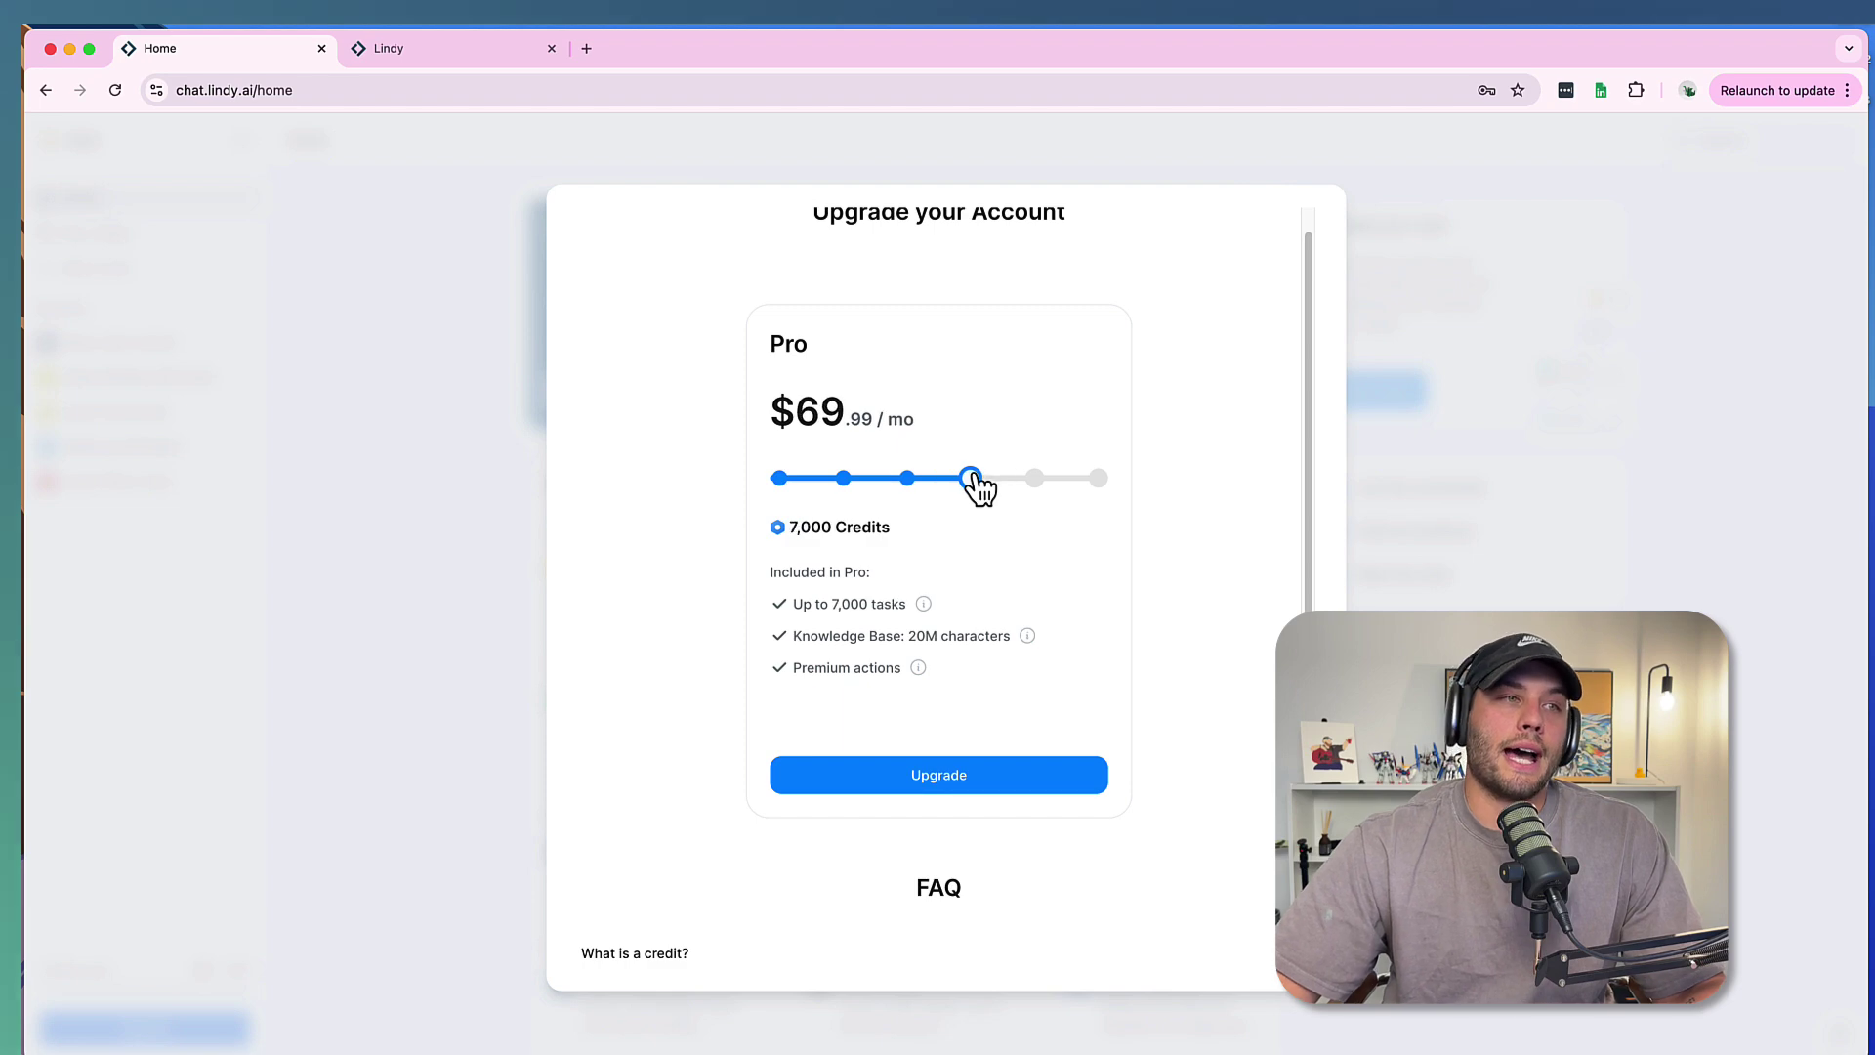
left_click(1098, 479)
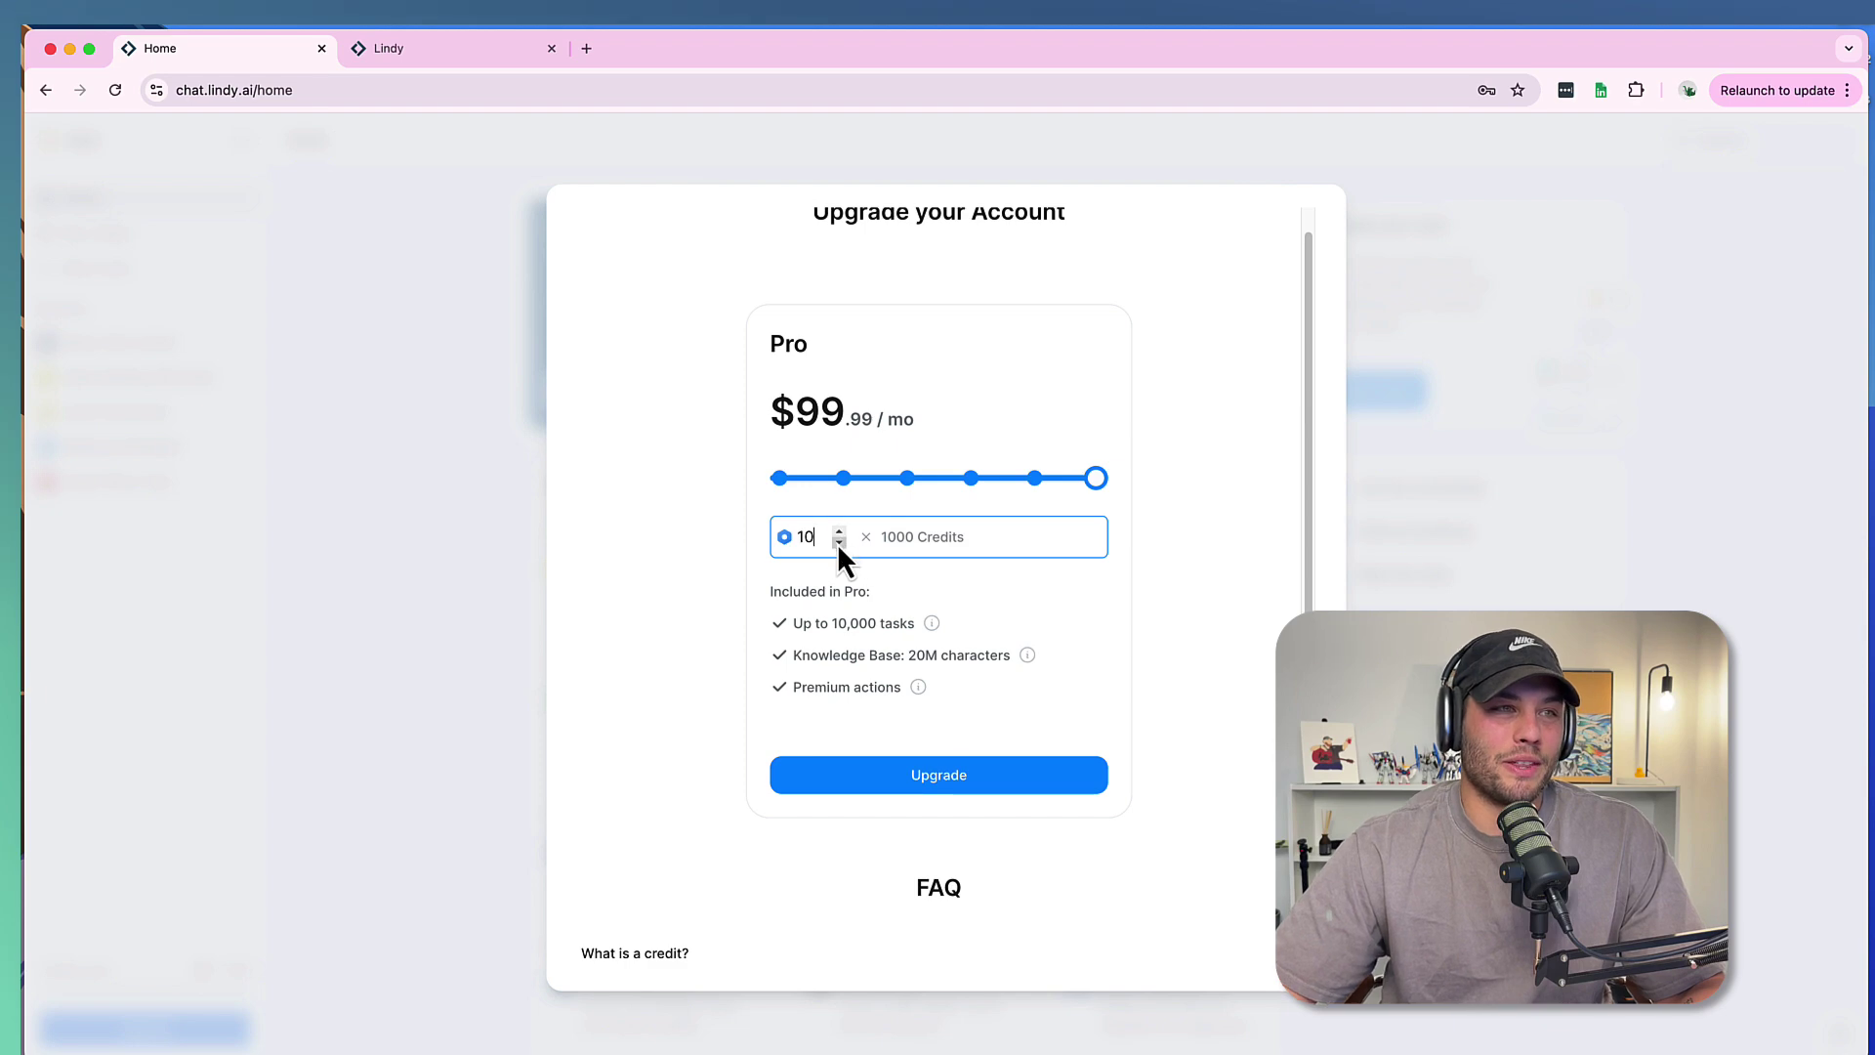
left_click(1033, 480)
left_click(1098, 479)
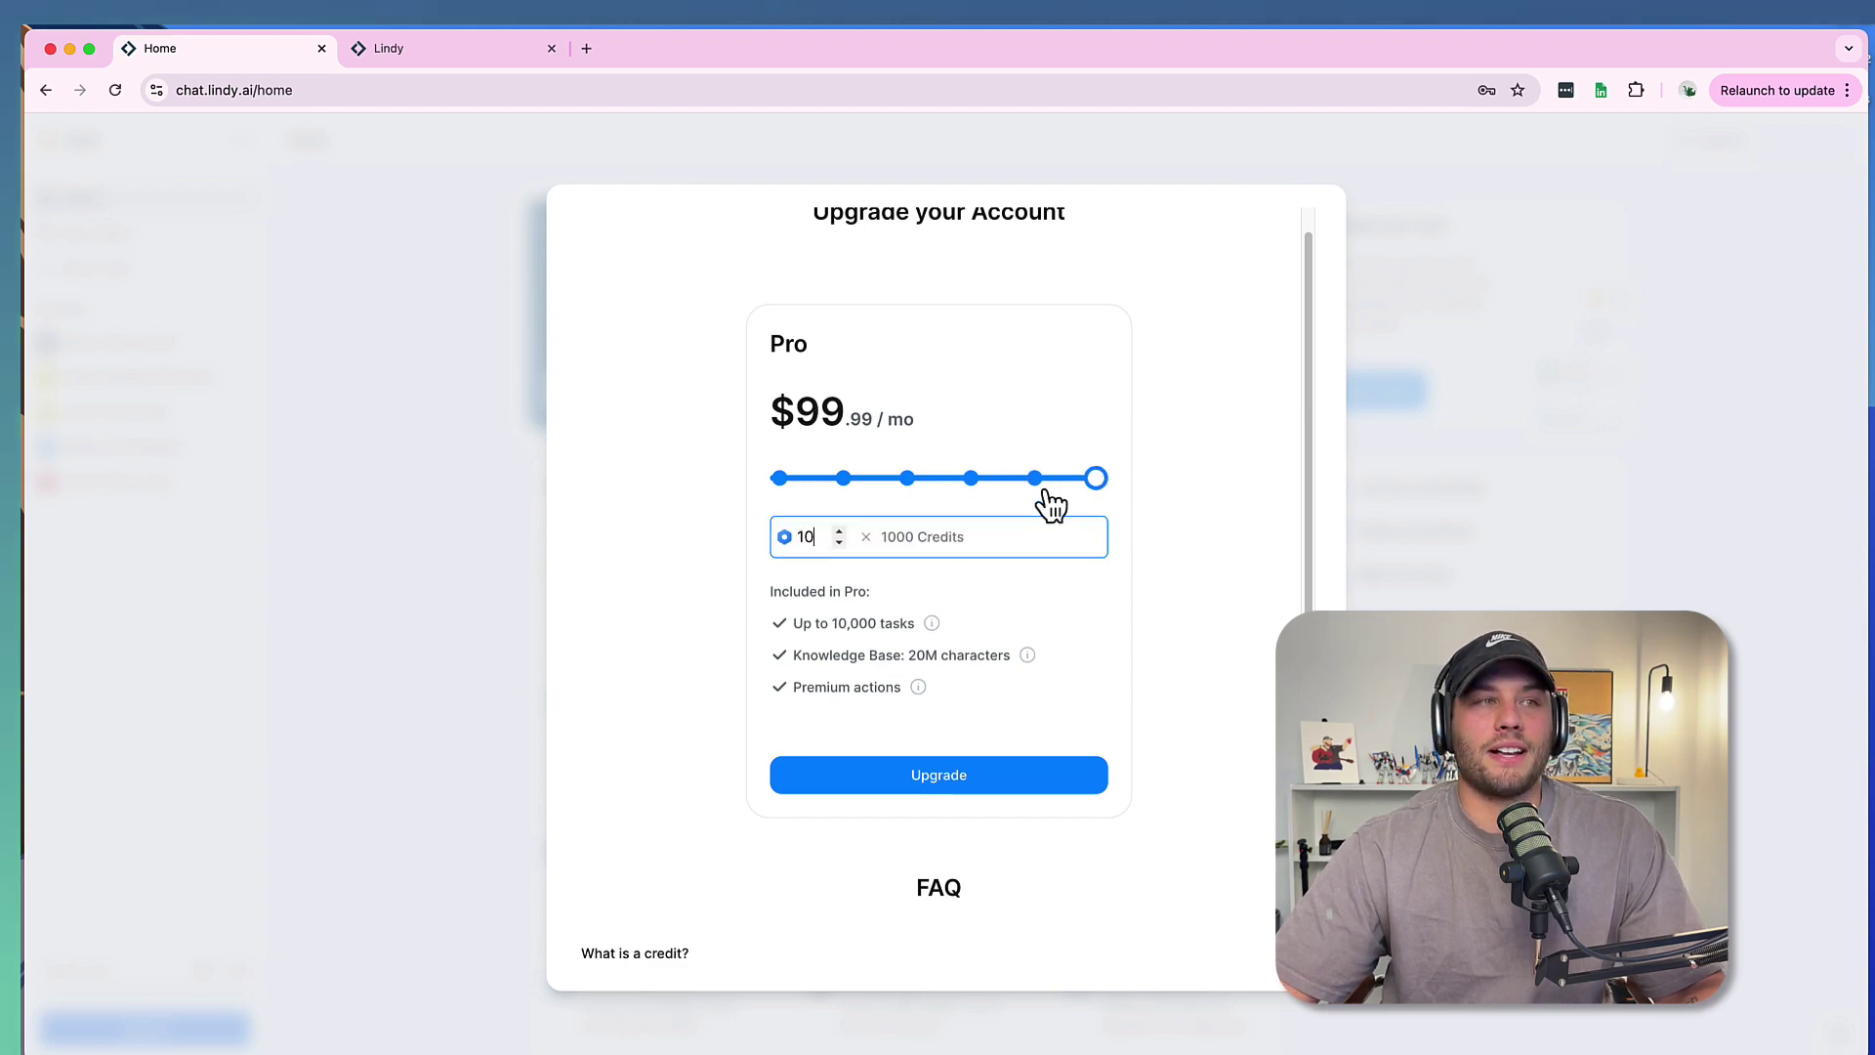
Check the Pro plan's price with custom credit multipliers such as 11, 99 and 100000, and return to the 3,000-credit tier
left_click(838, 531)
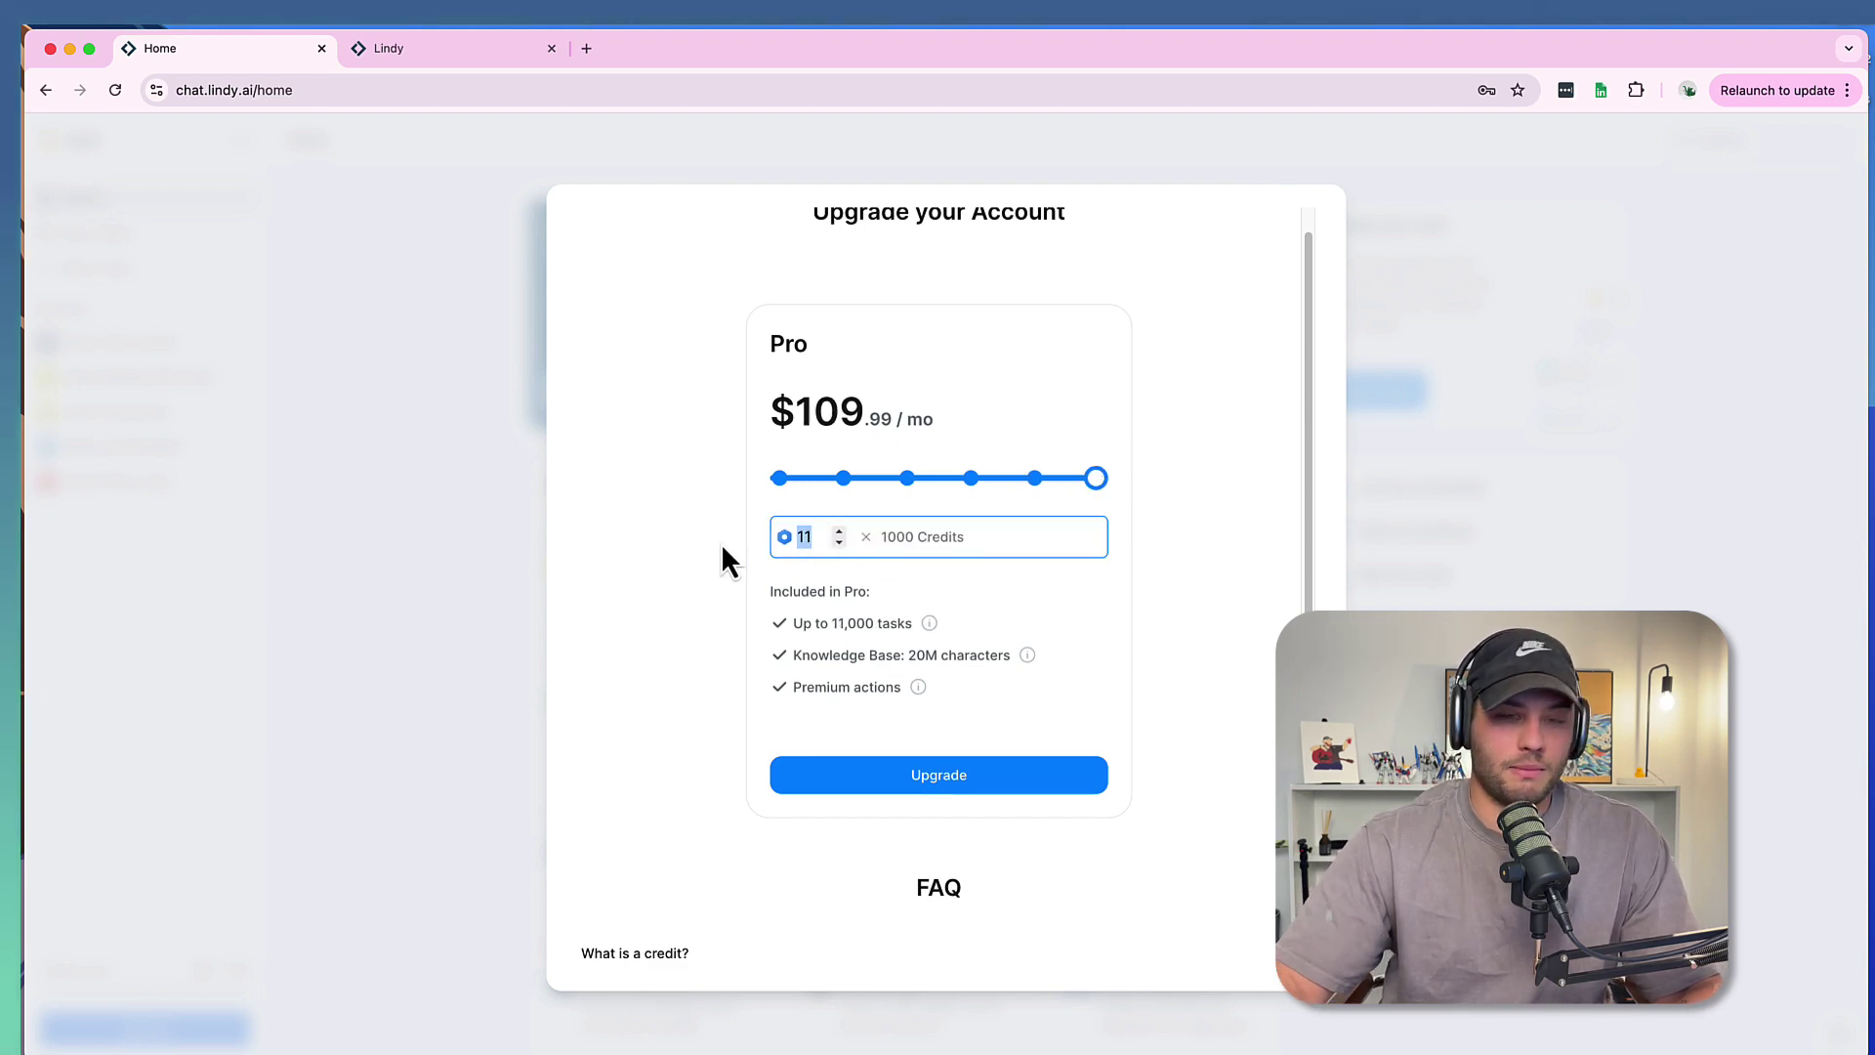
key("BackSpace")
key("BackSpace")
type("99")
key("BackSpace")
key("BackSpace")
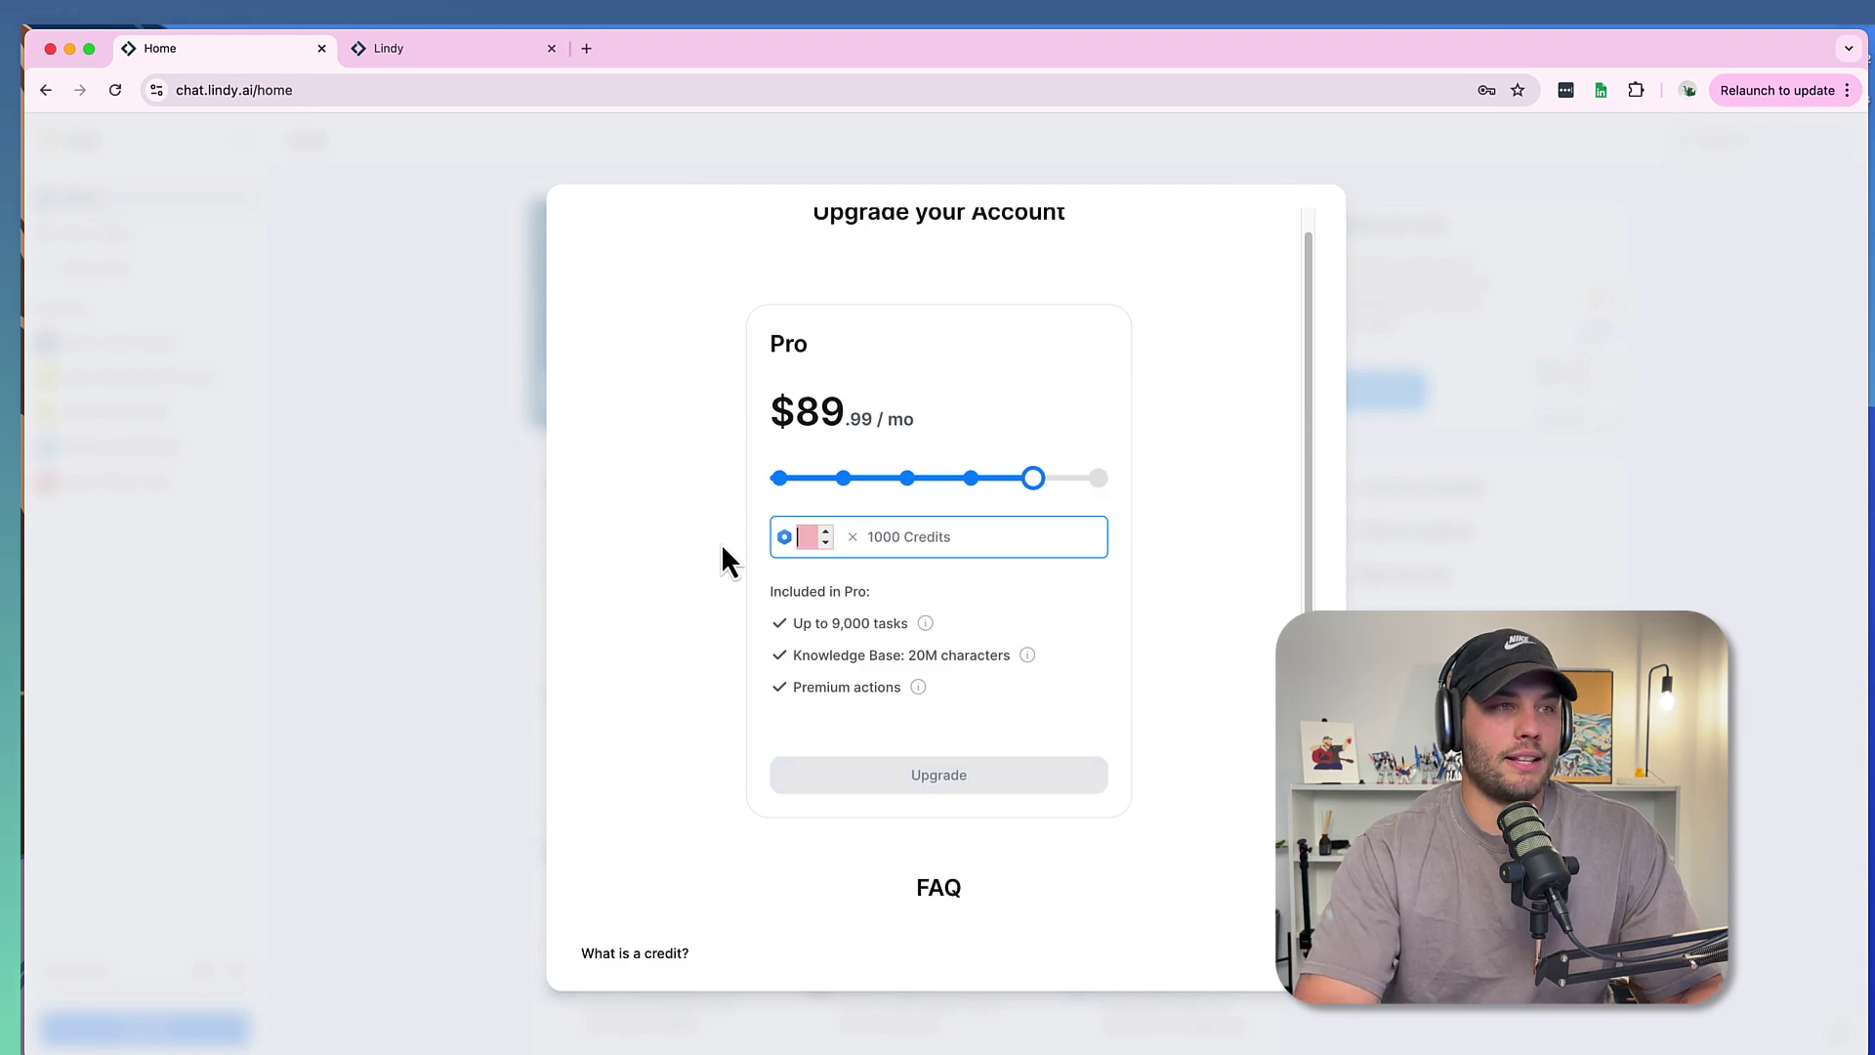
type("100000")
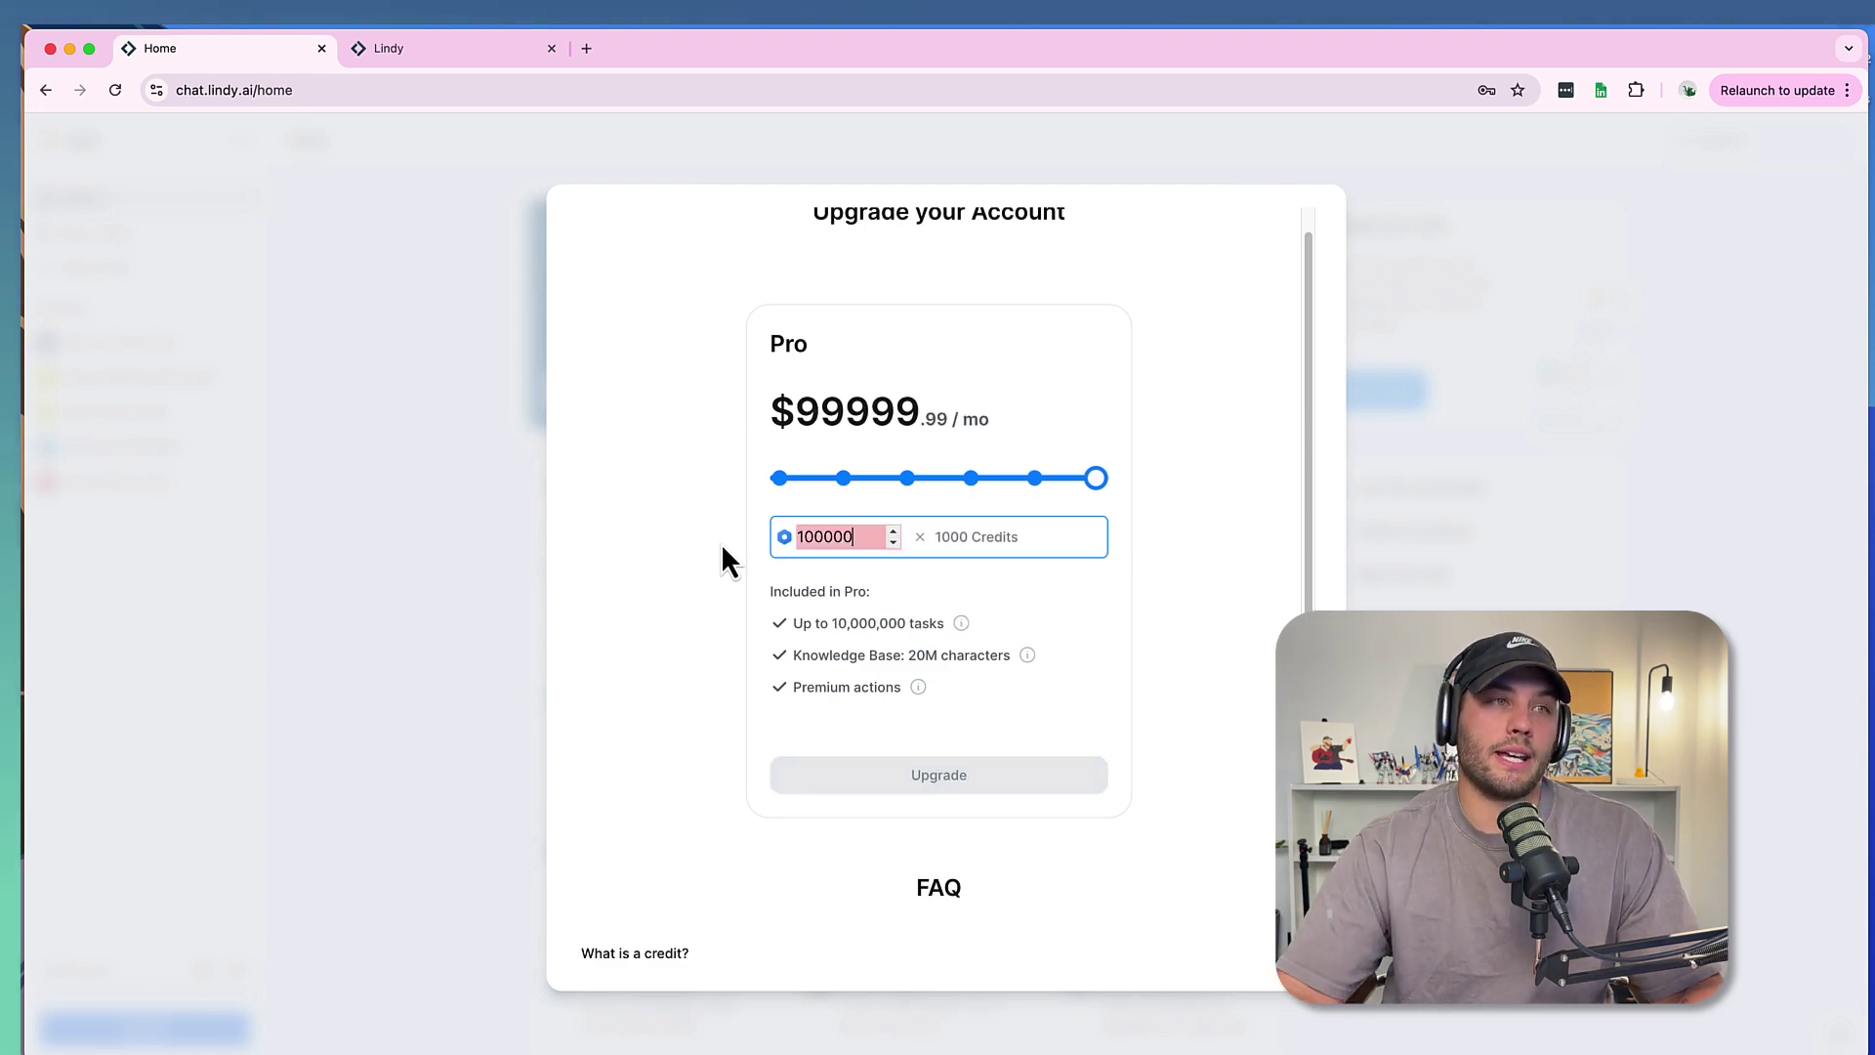
key("BackSpace")
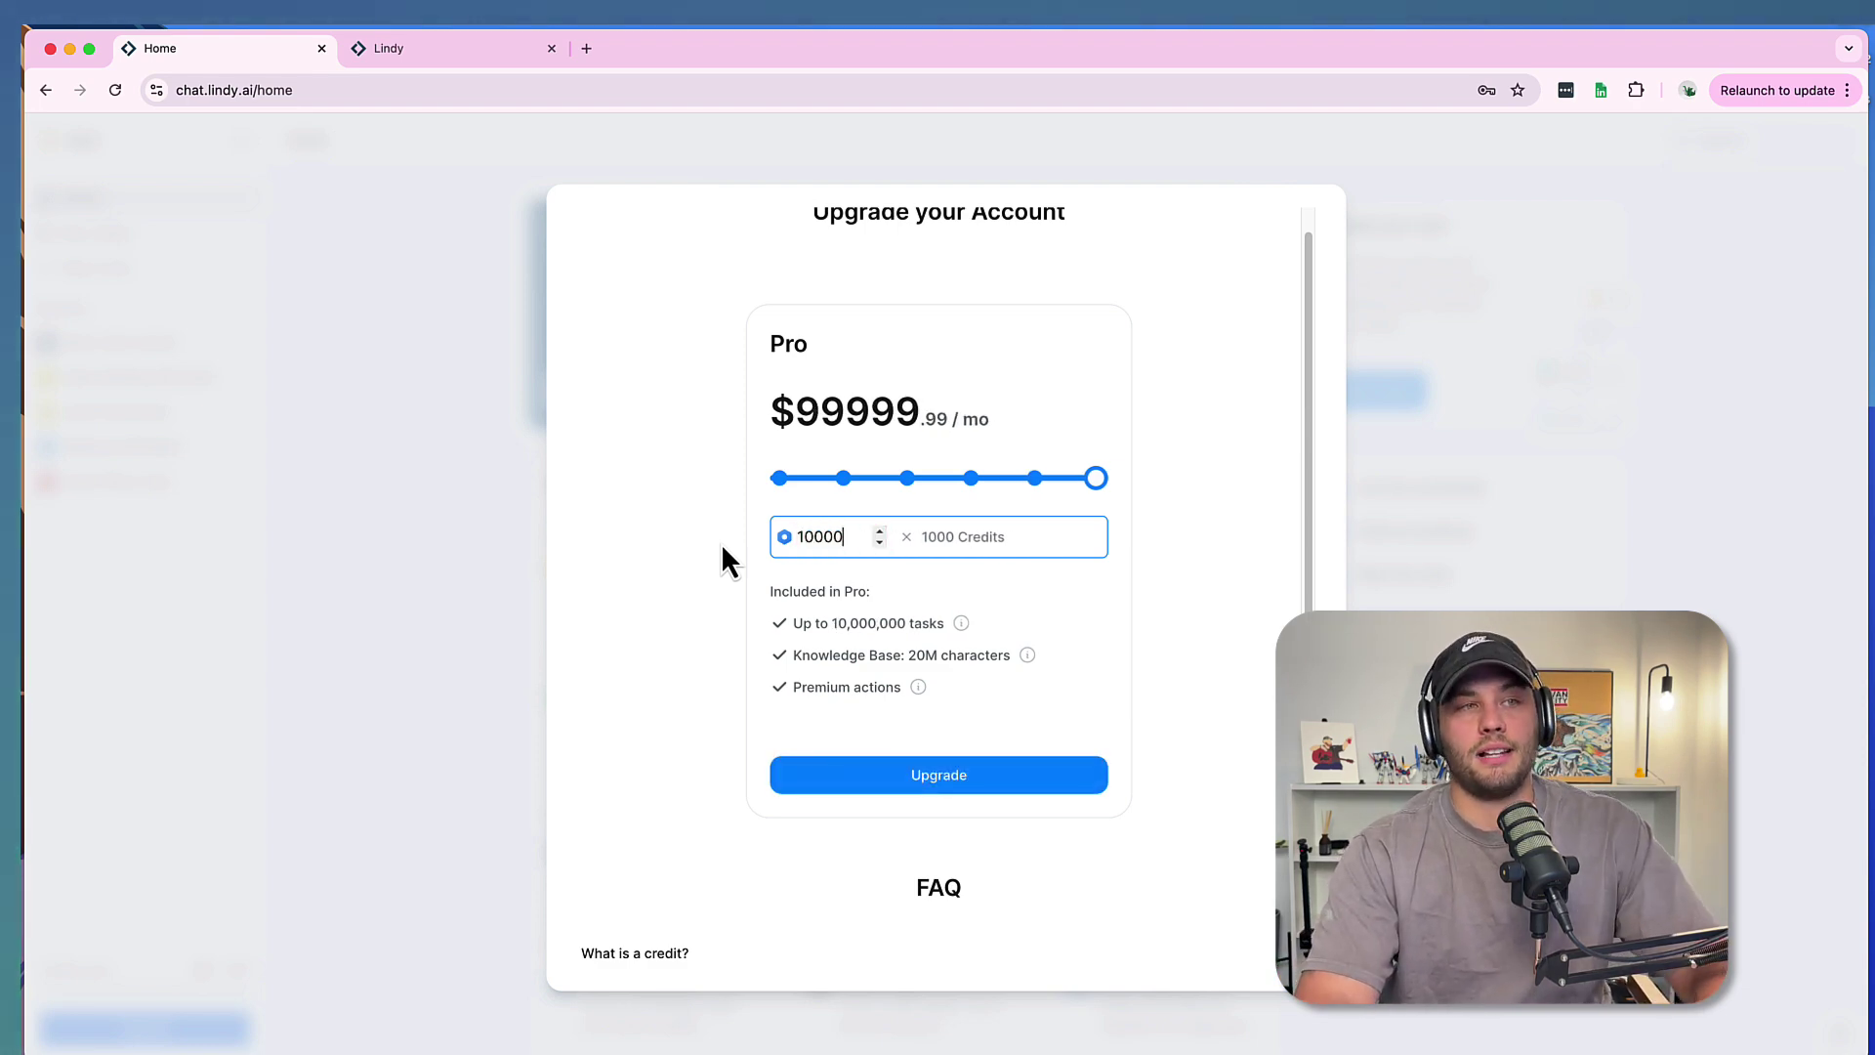
key("BackSpace")
key("BackSpace")
key("BackSpace")
key("BackSpace")
key("BackSpace")
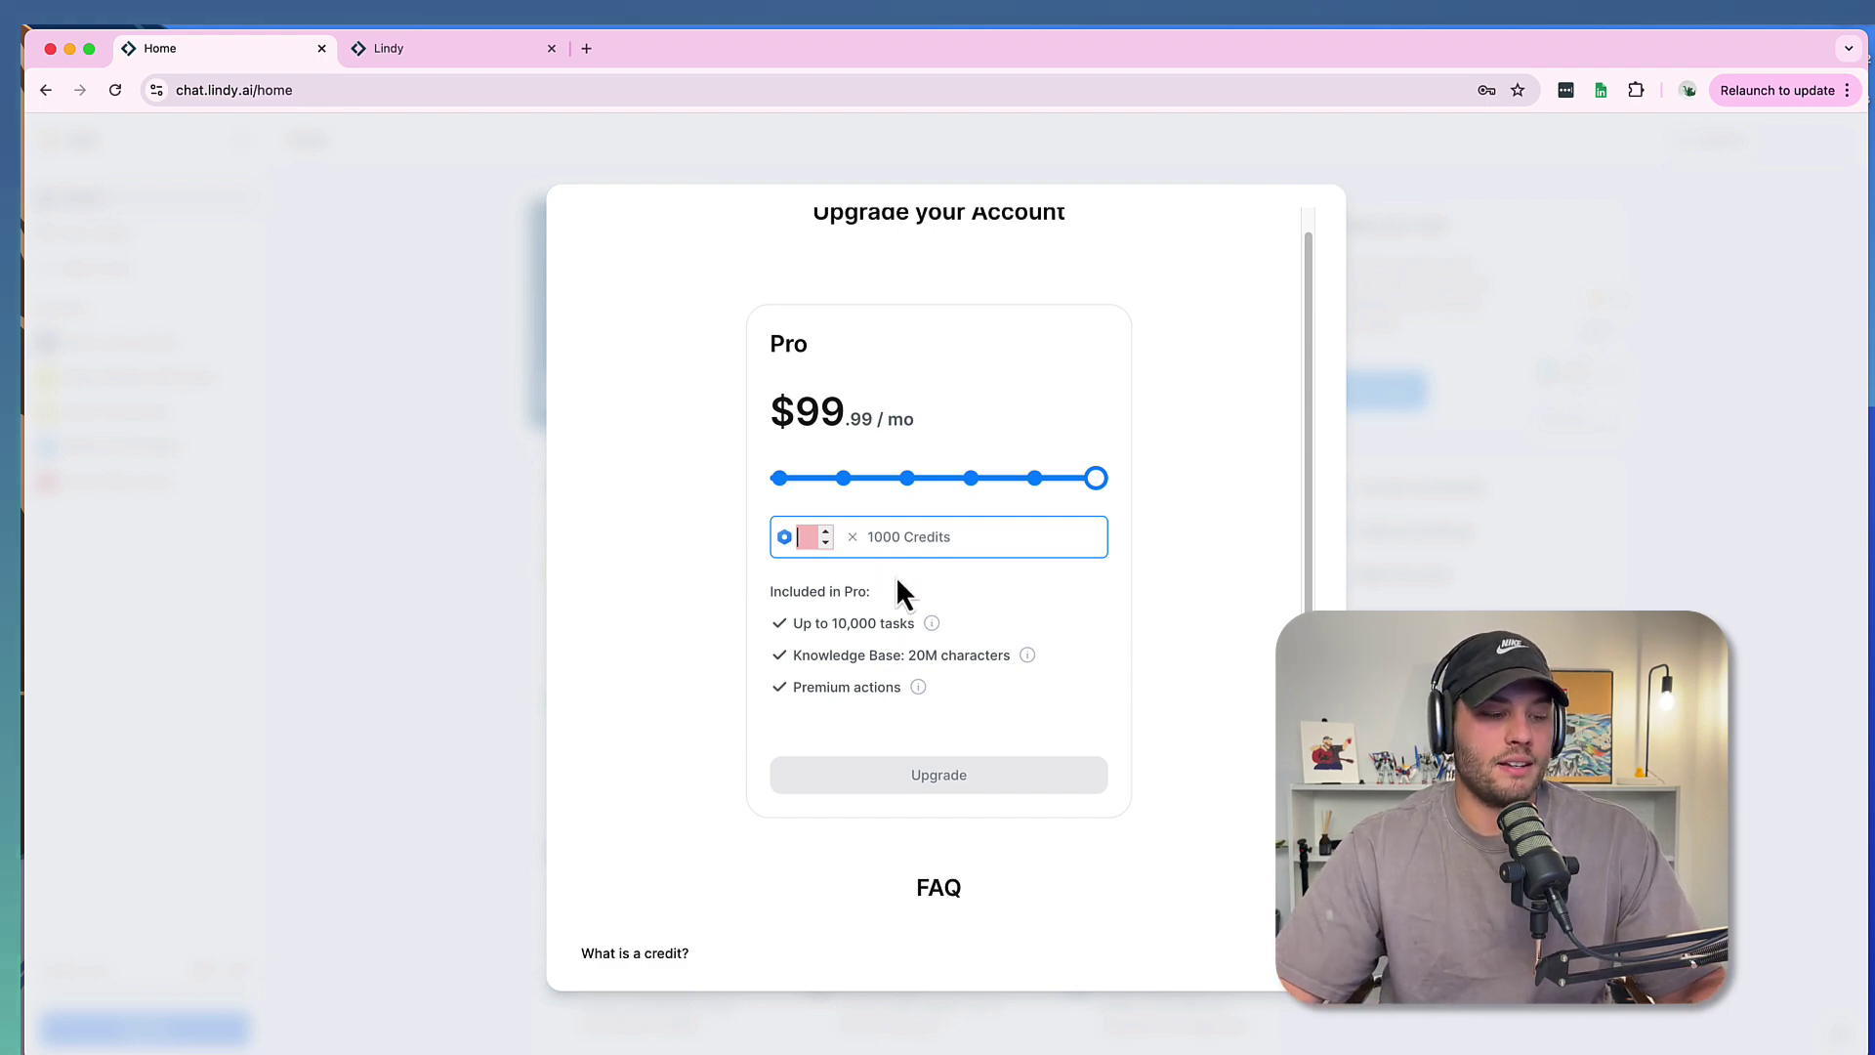
type("1")
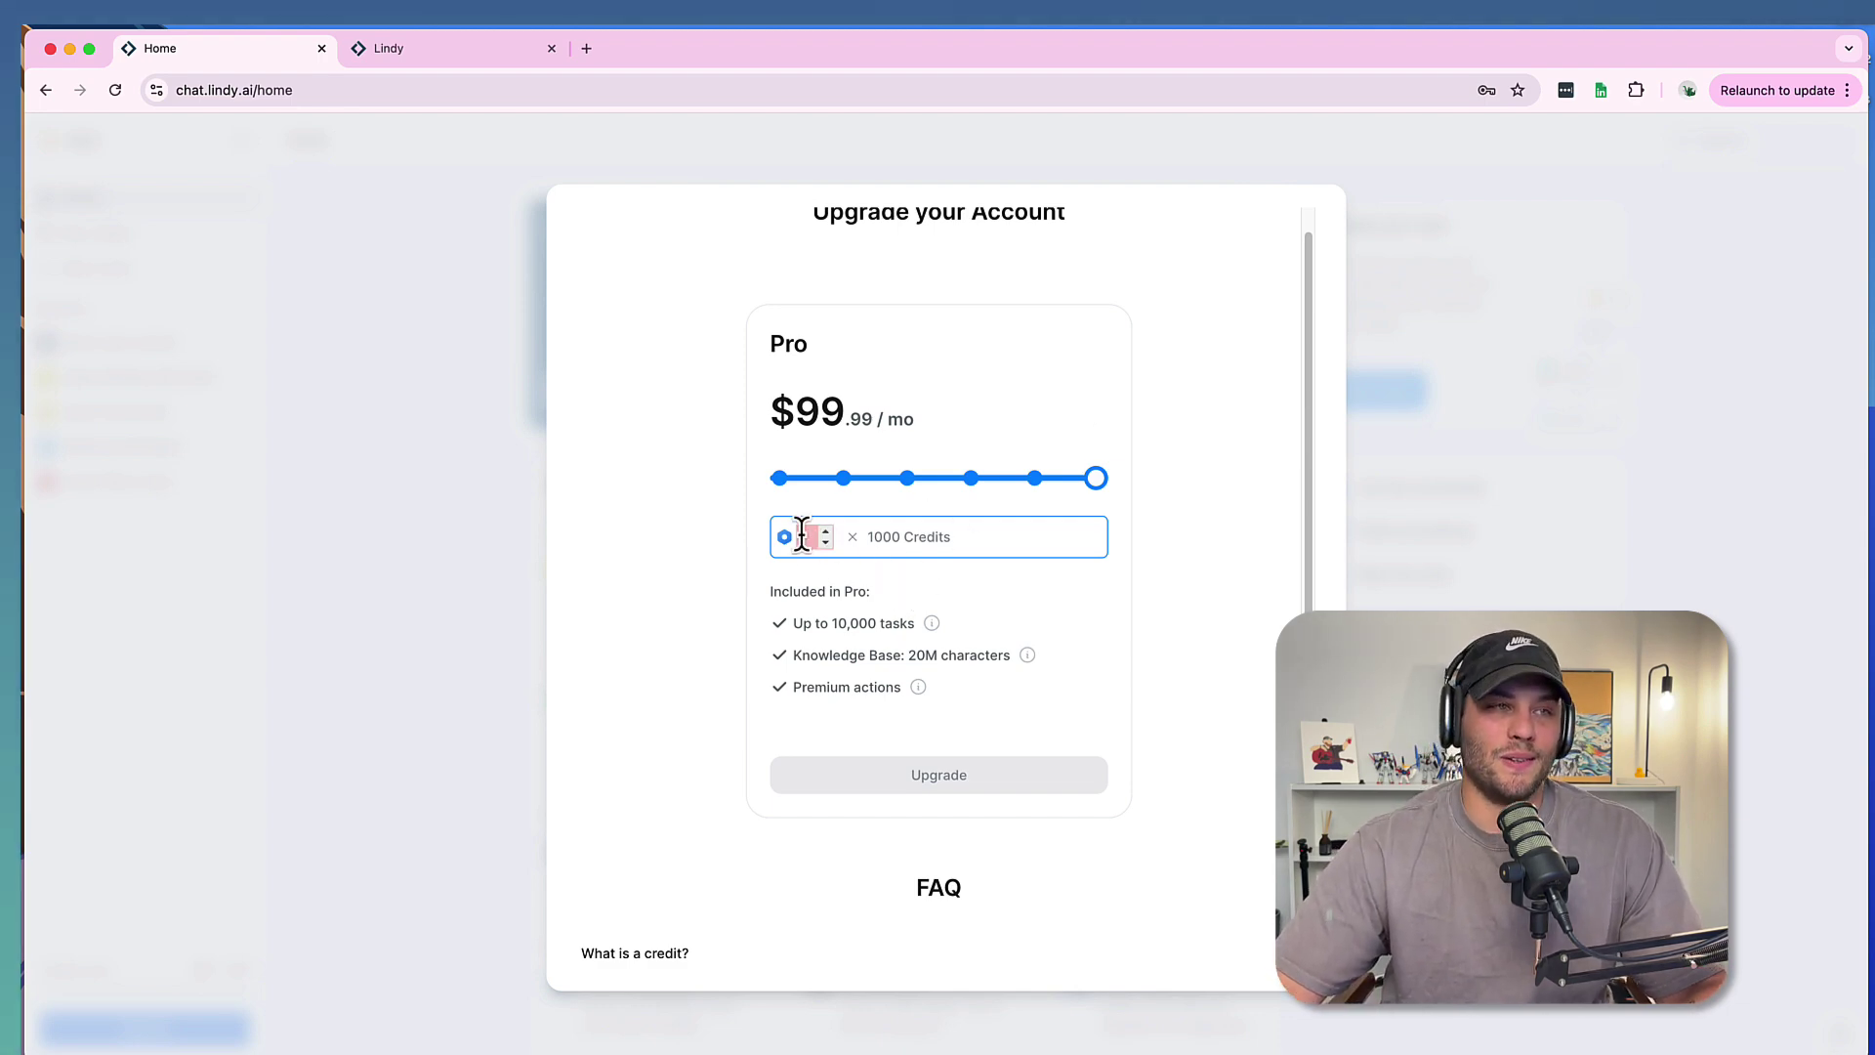
left_click(782, 481)
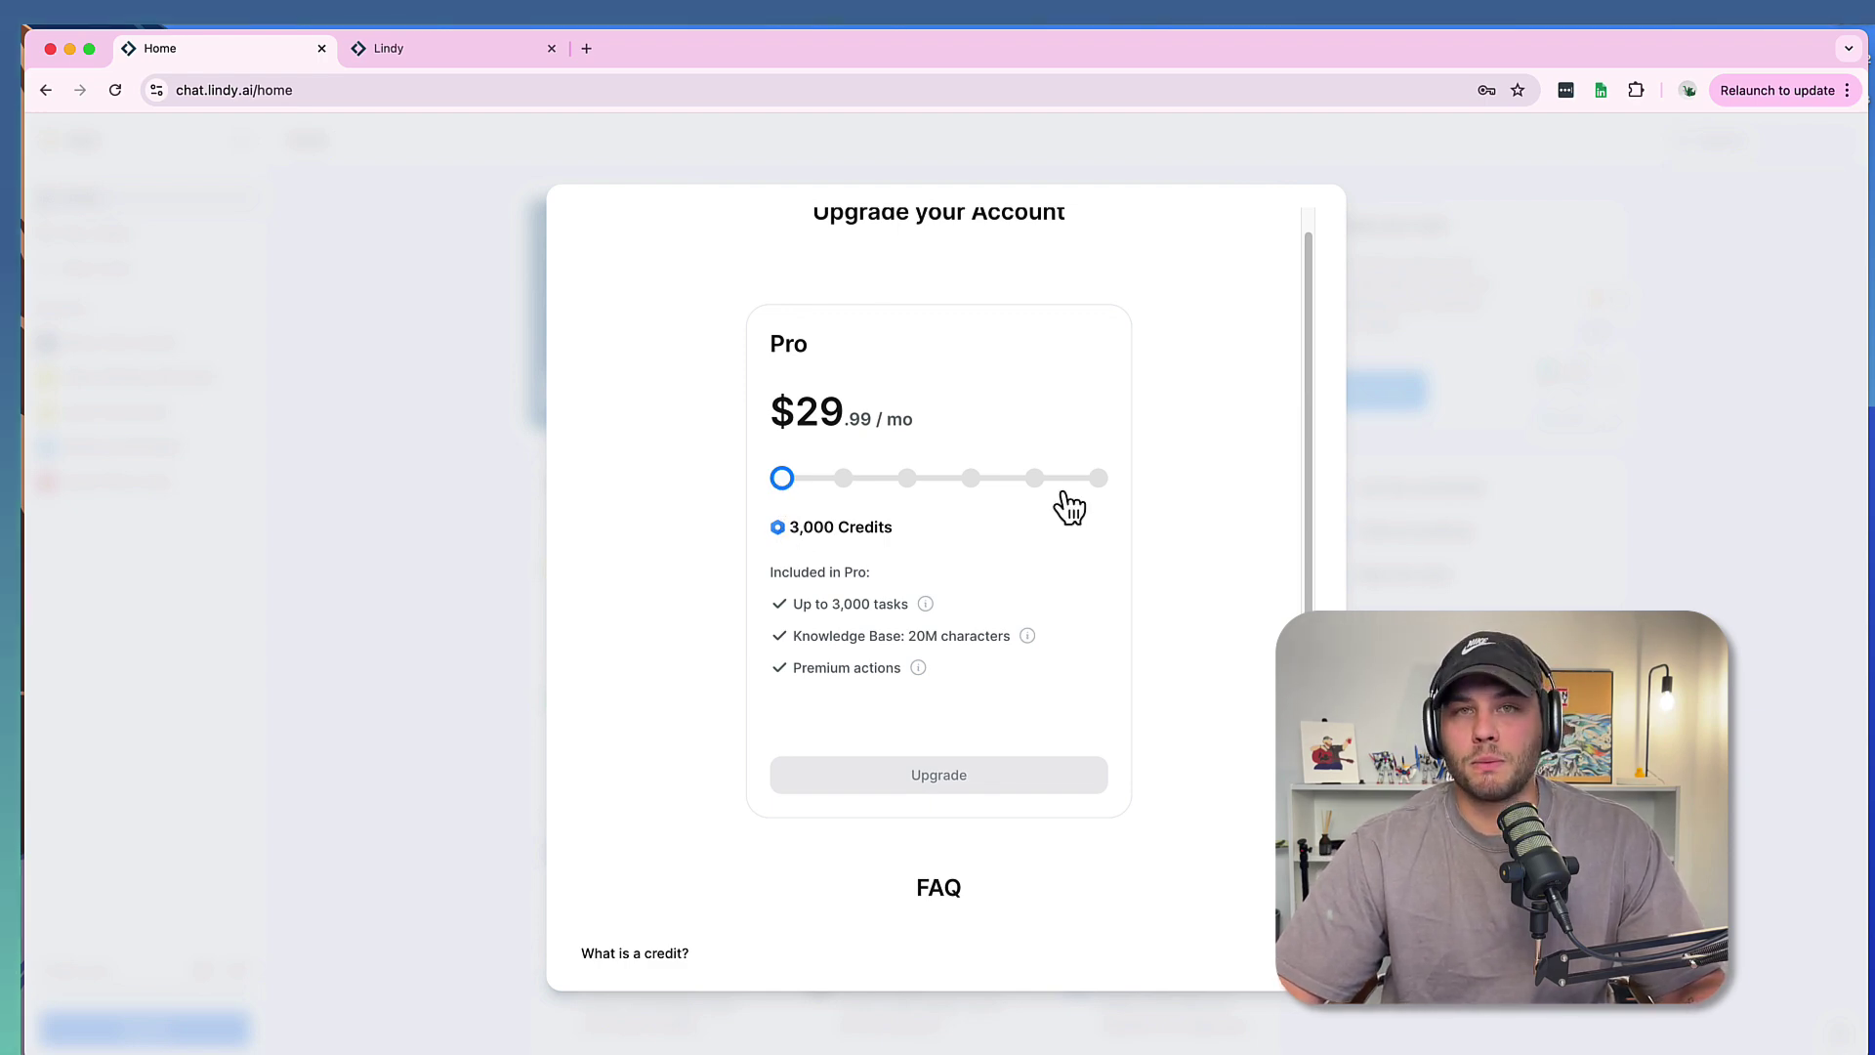
Read the FAQ answer to "What is a credit?" and close the account upgrade dialog
scroll(1068, 505, "down", 3)
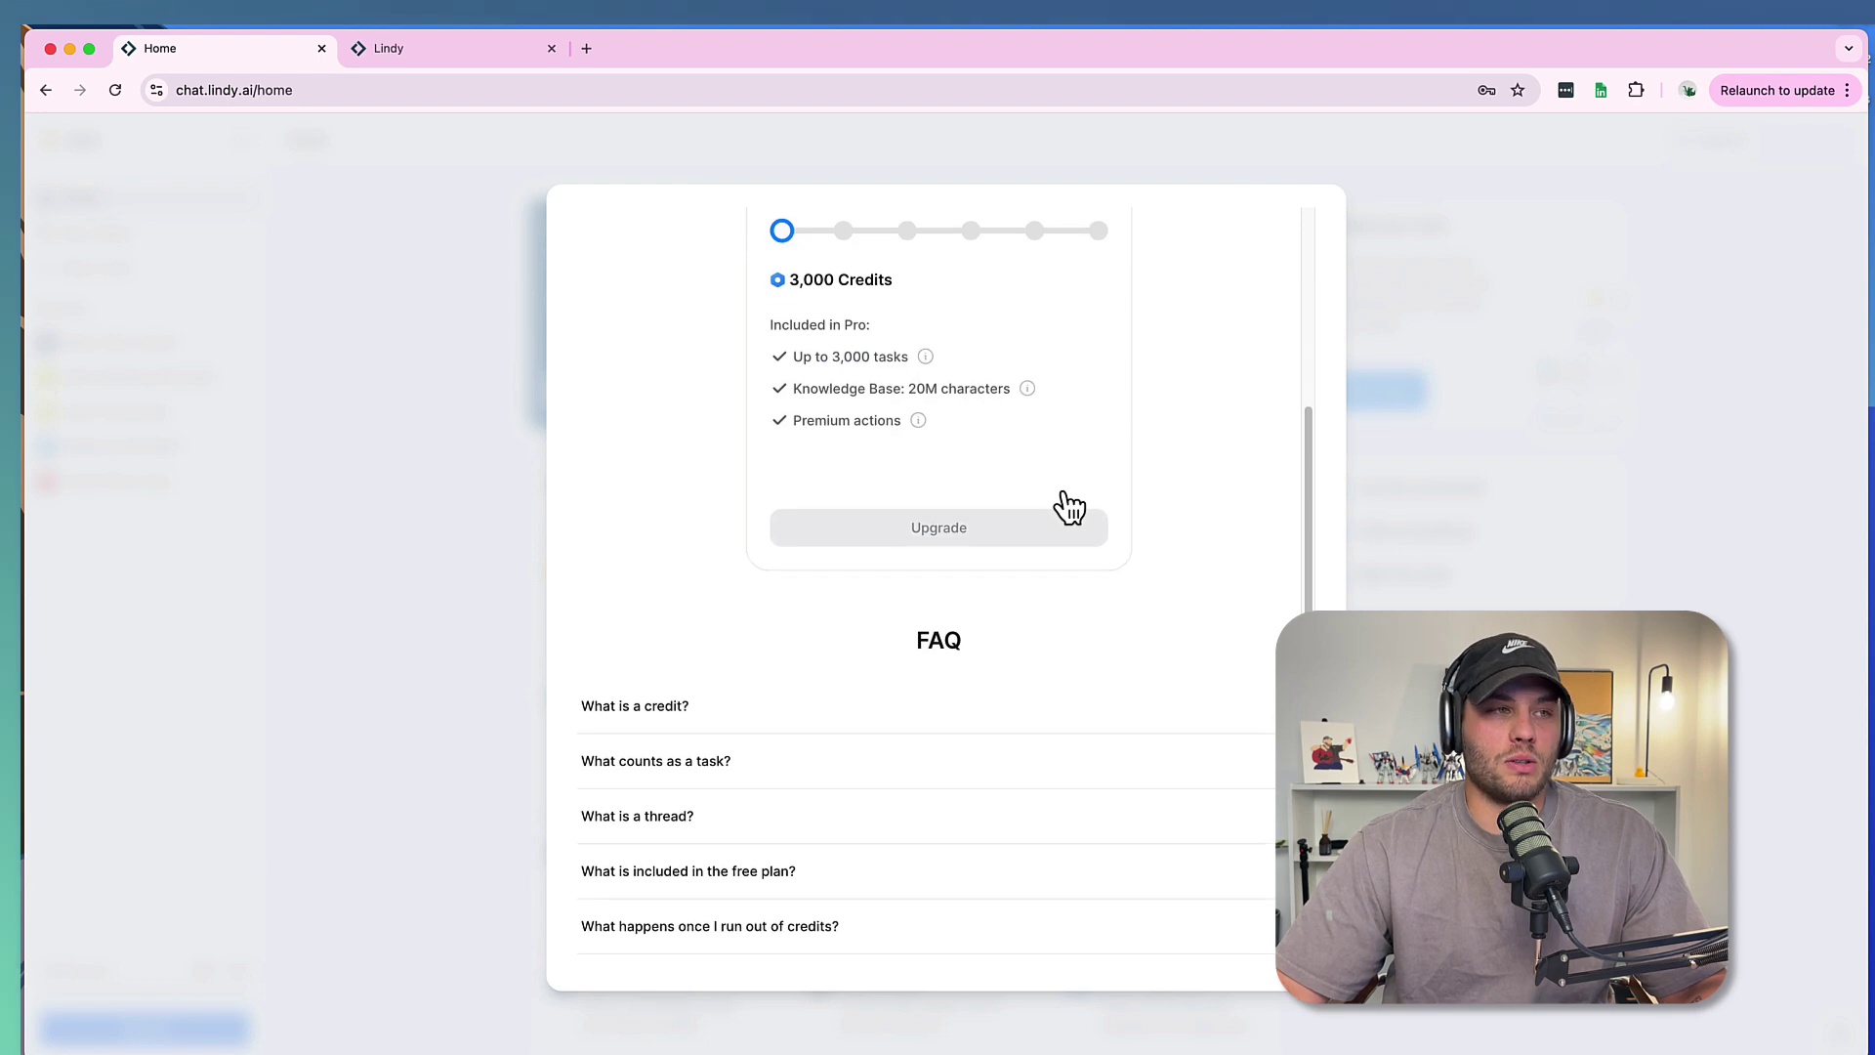
left_click(635, 707)
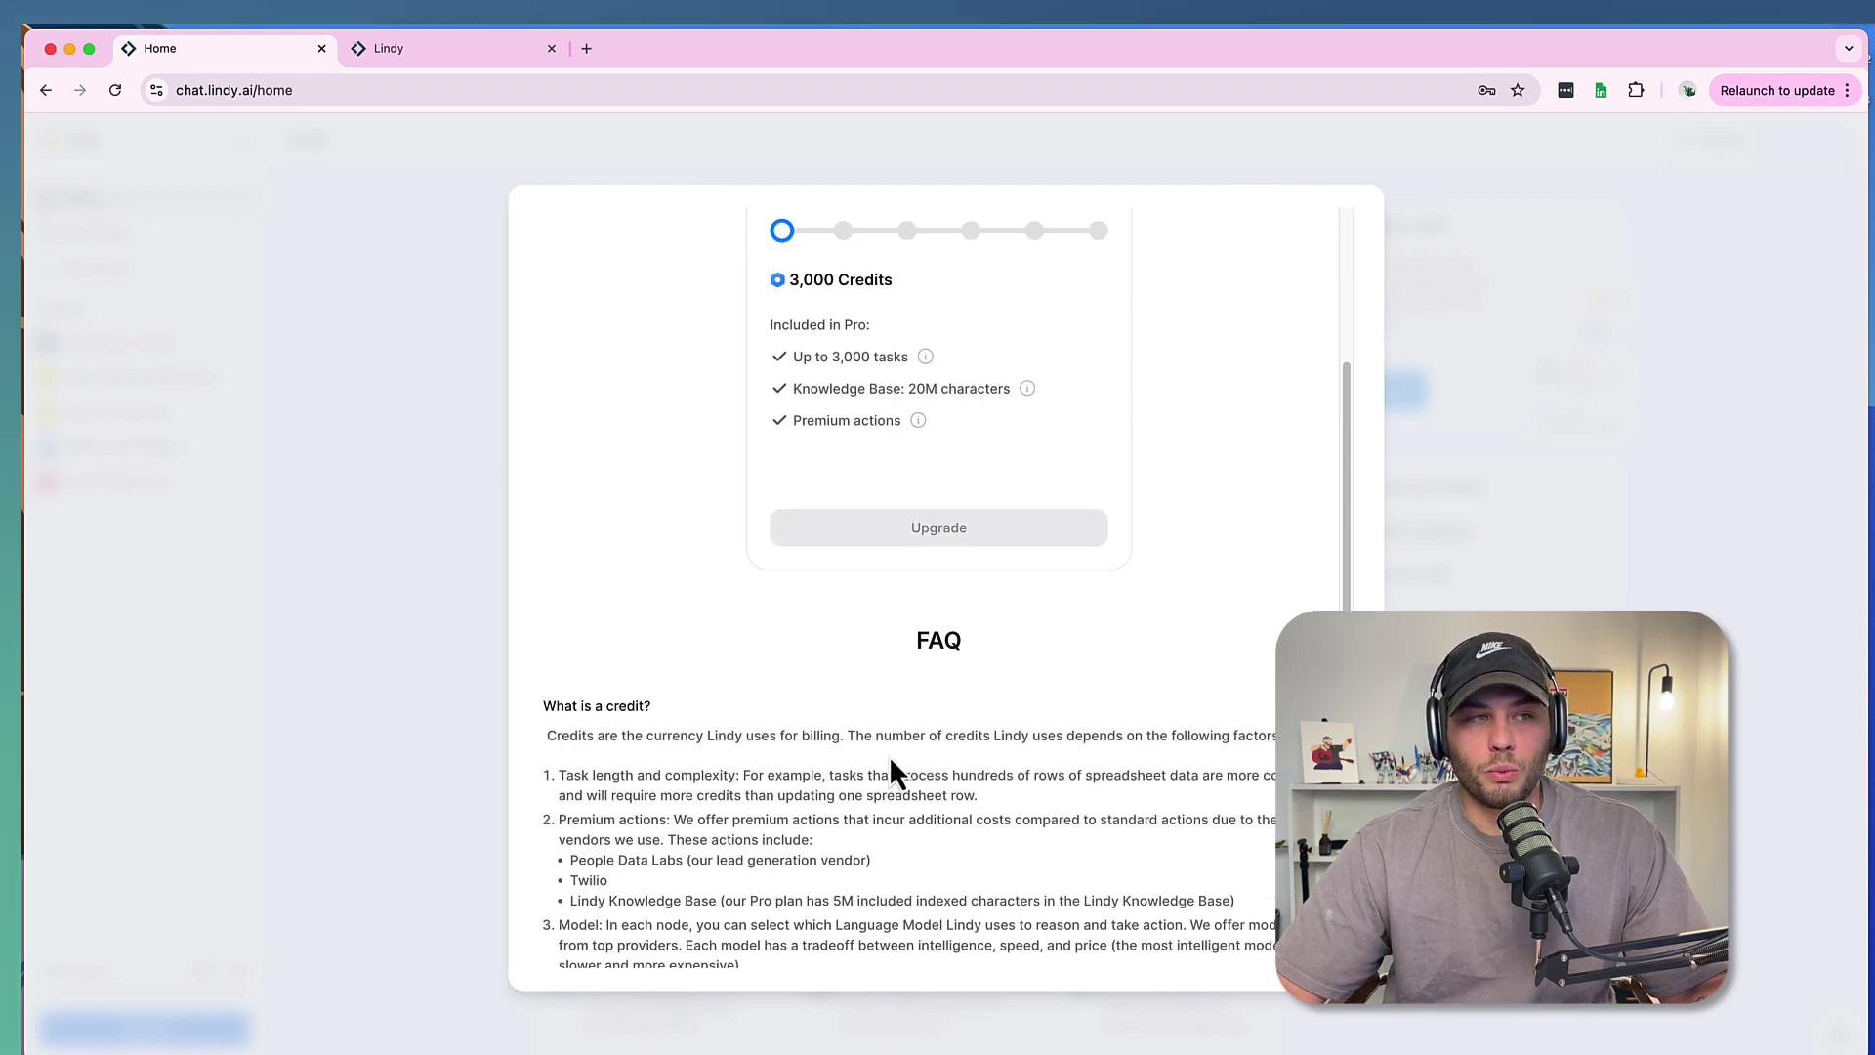
scroll(656, 719, "down", 3)
scroll(656, 720, "up", 6)
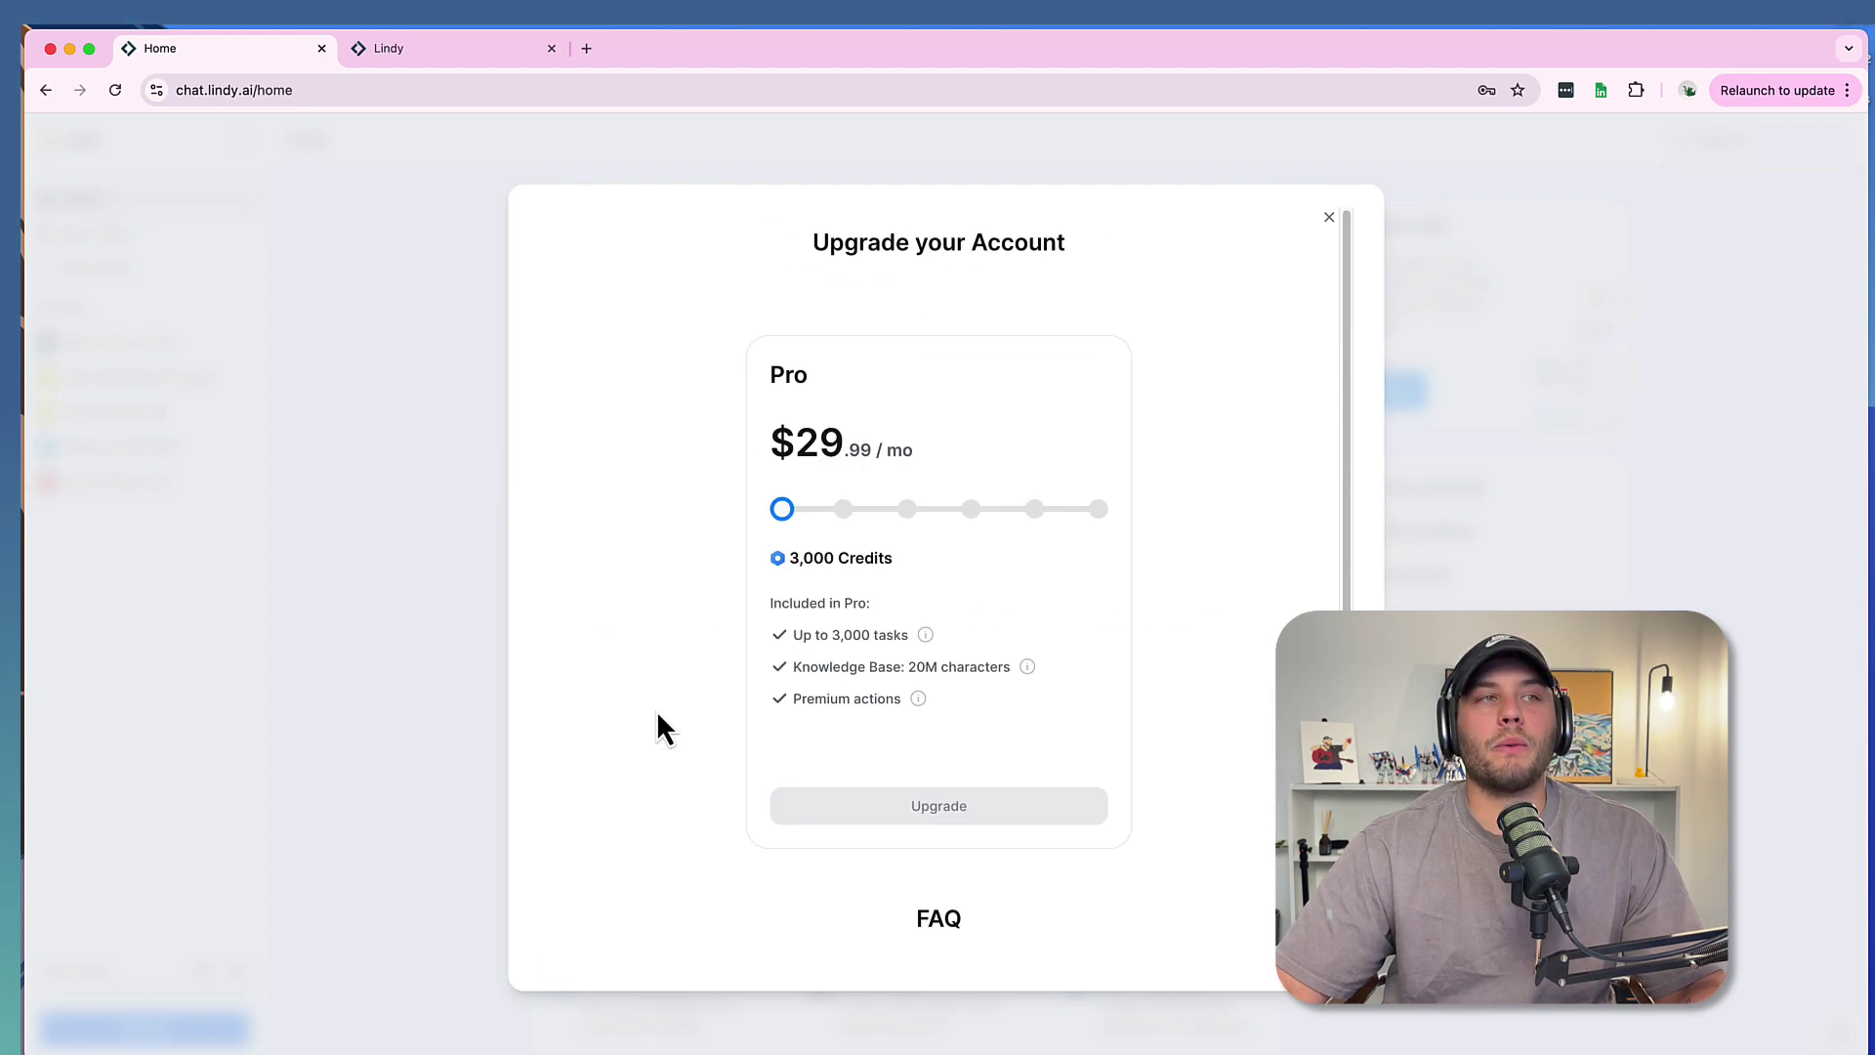
left_click(1329, 220)
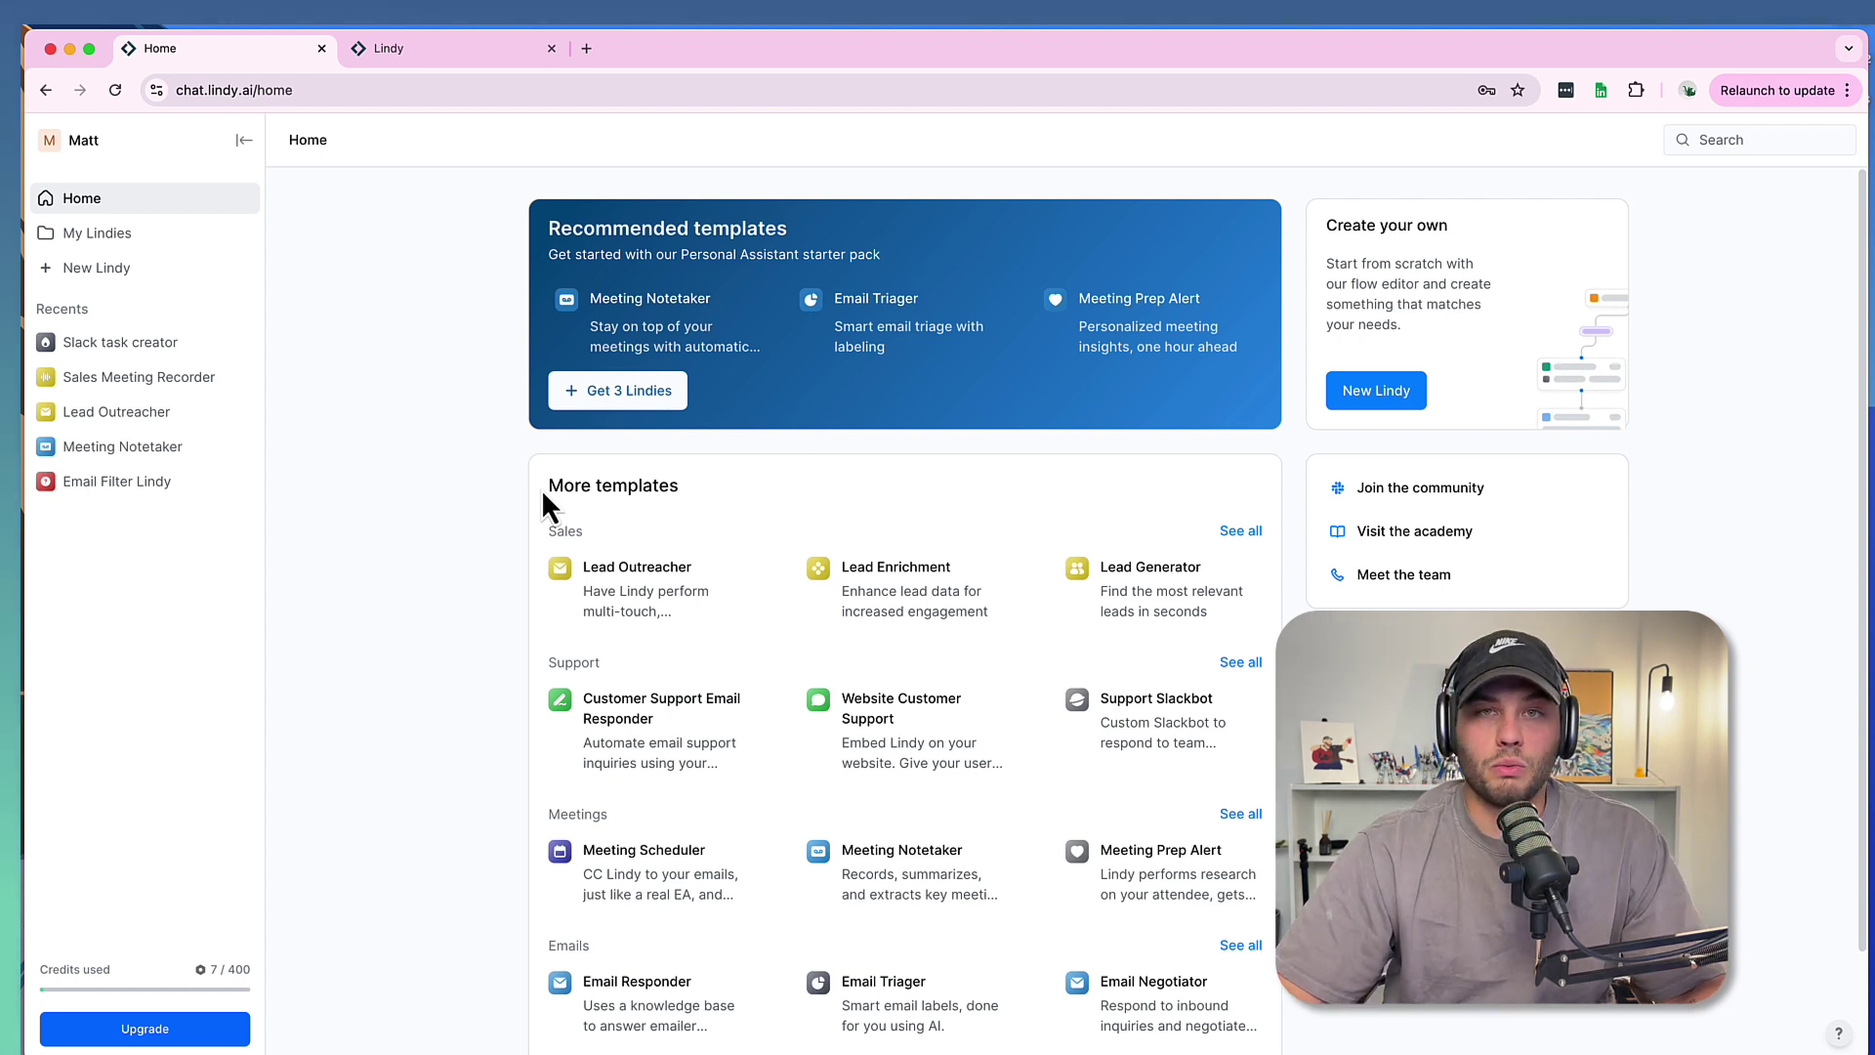
Add the Lead Outreacher template from the Sales templates on the home page
scroll(543, 493, "down", 3)
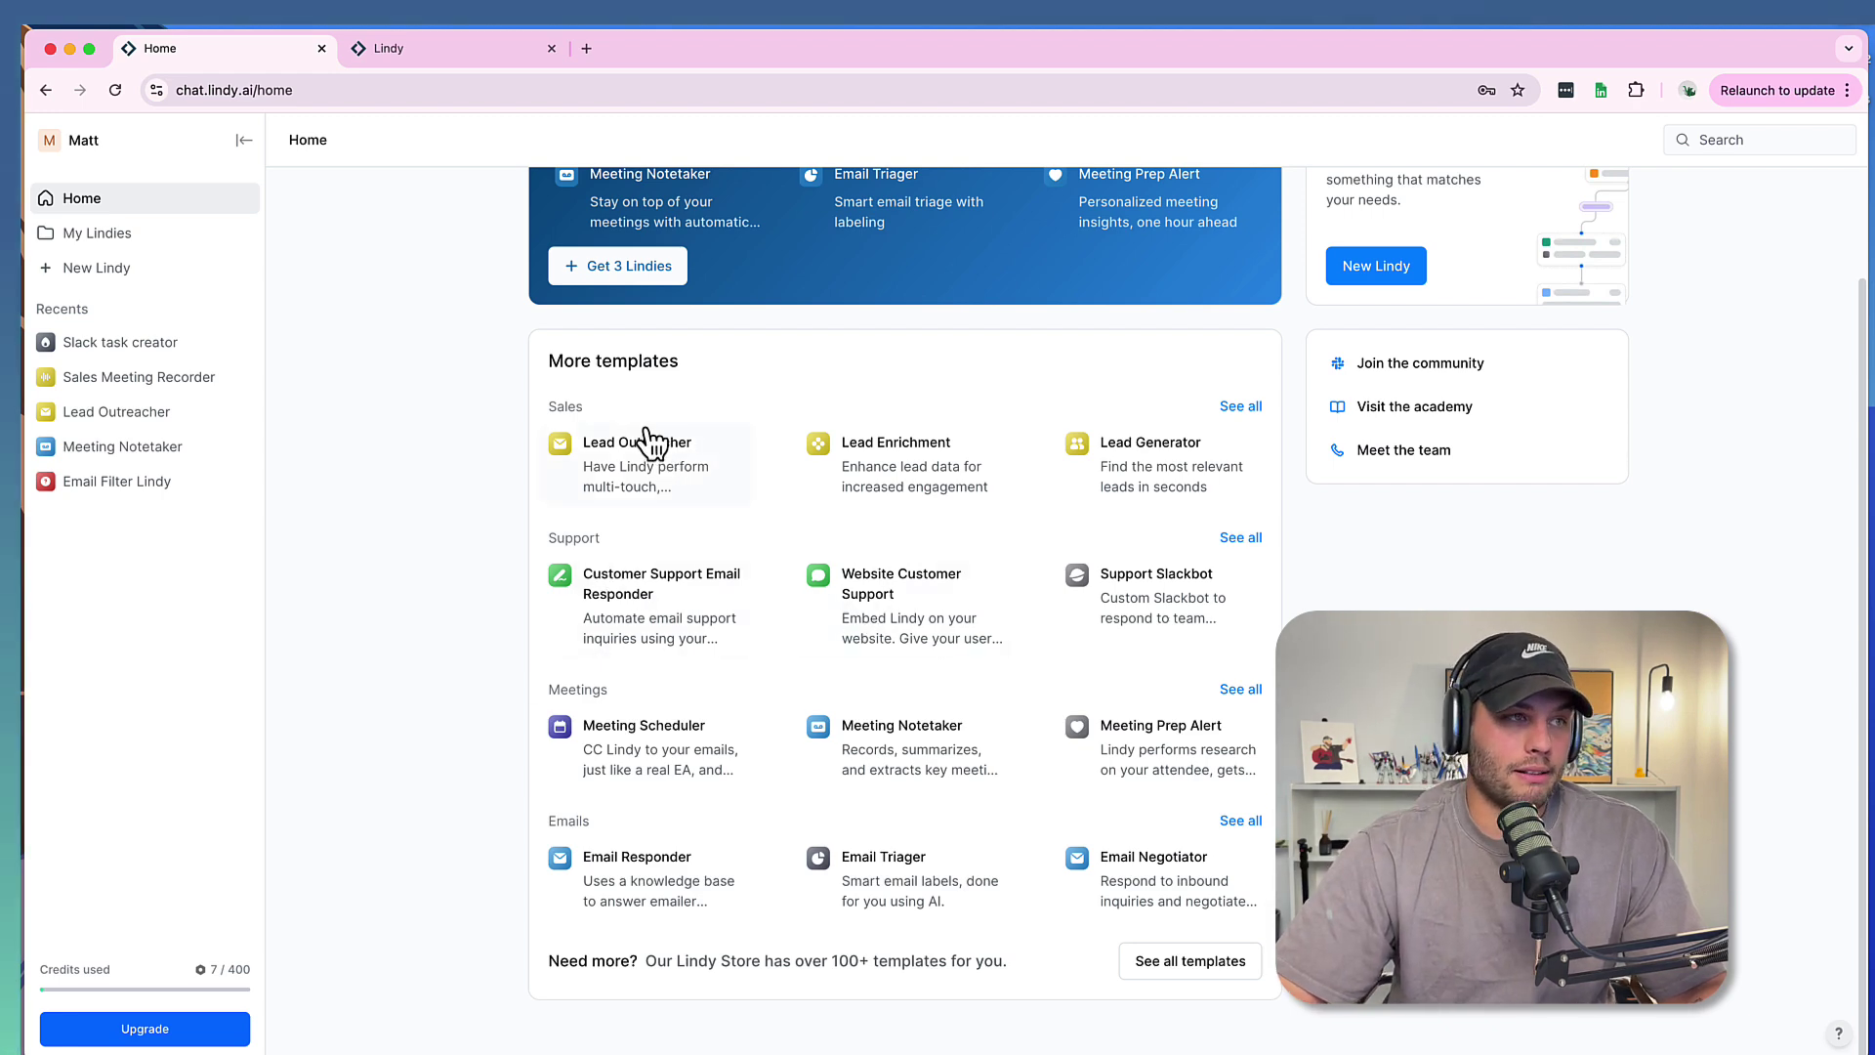
left_click(620, 457)
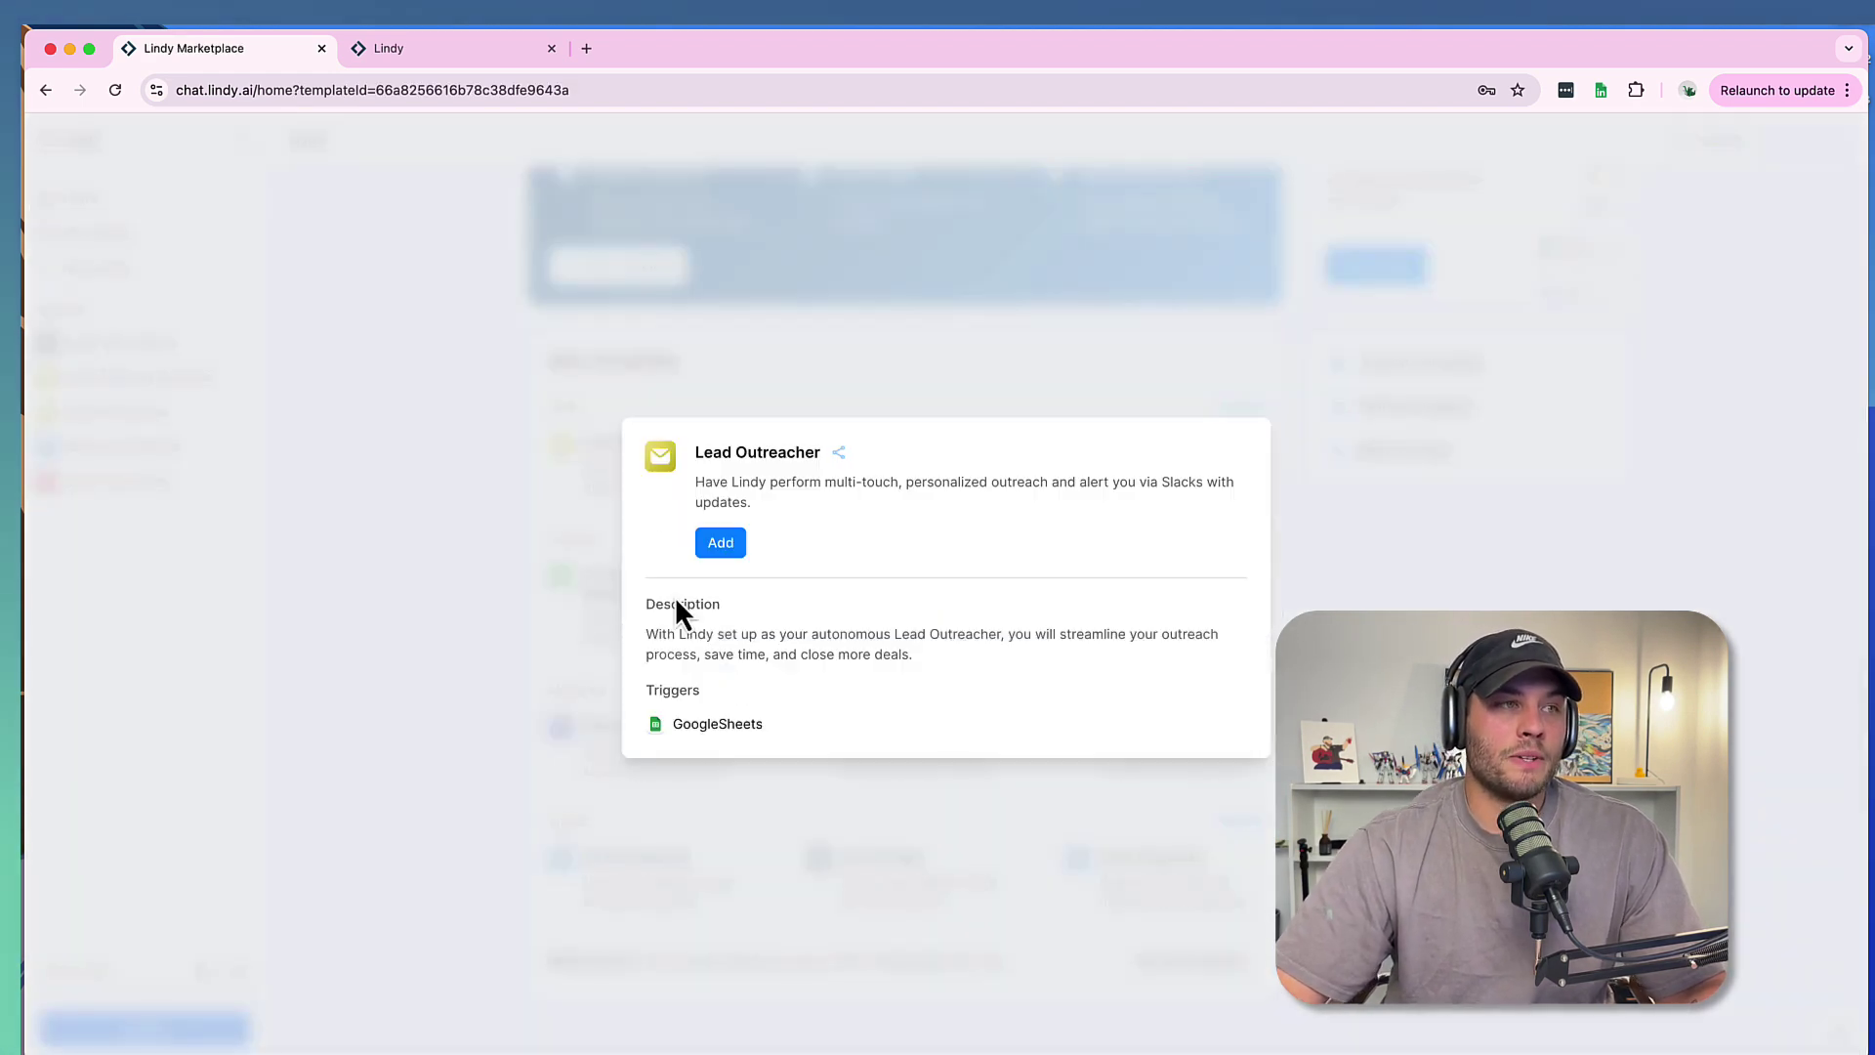
left_click(713, 552)
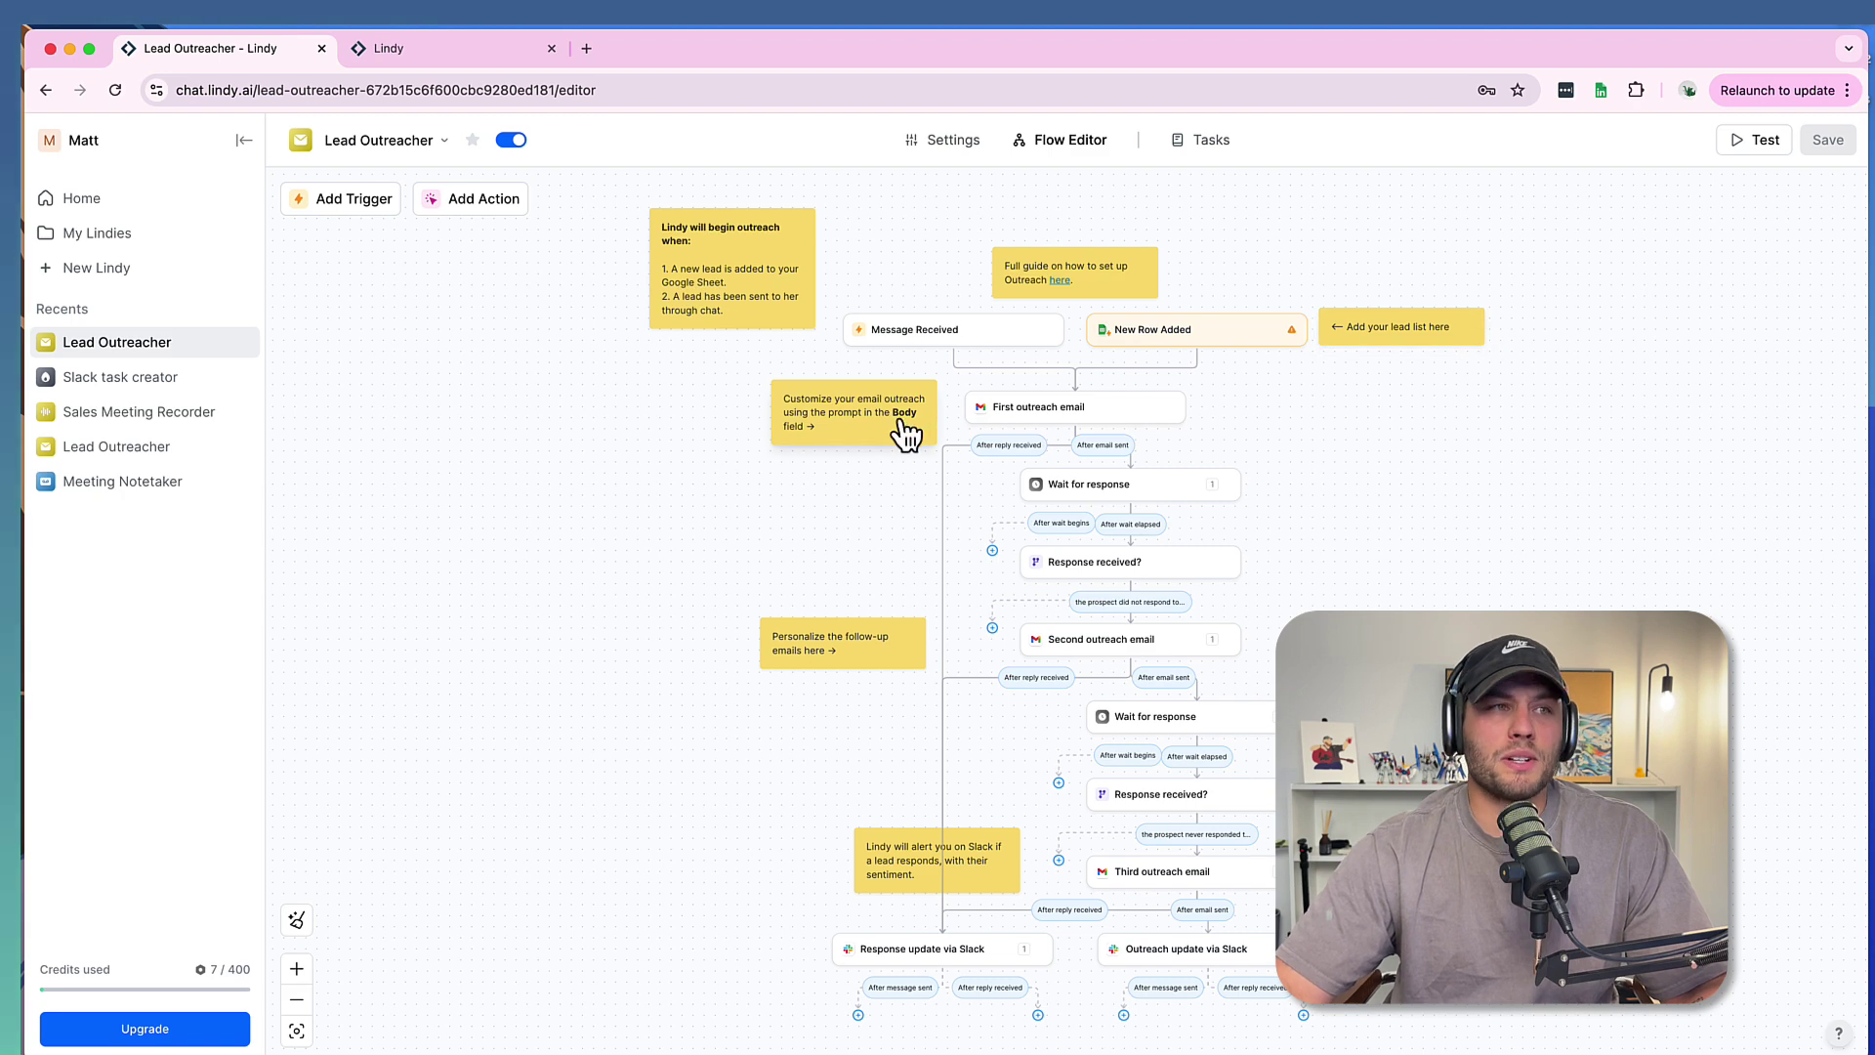
Look over the Lead Outreacher flow and inspect its New Row Added trigger
scroll(744, 561, "down", 2)
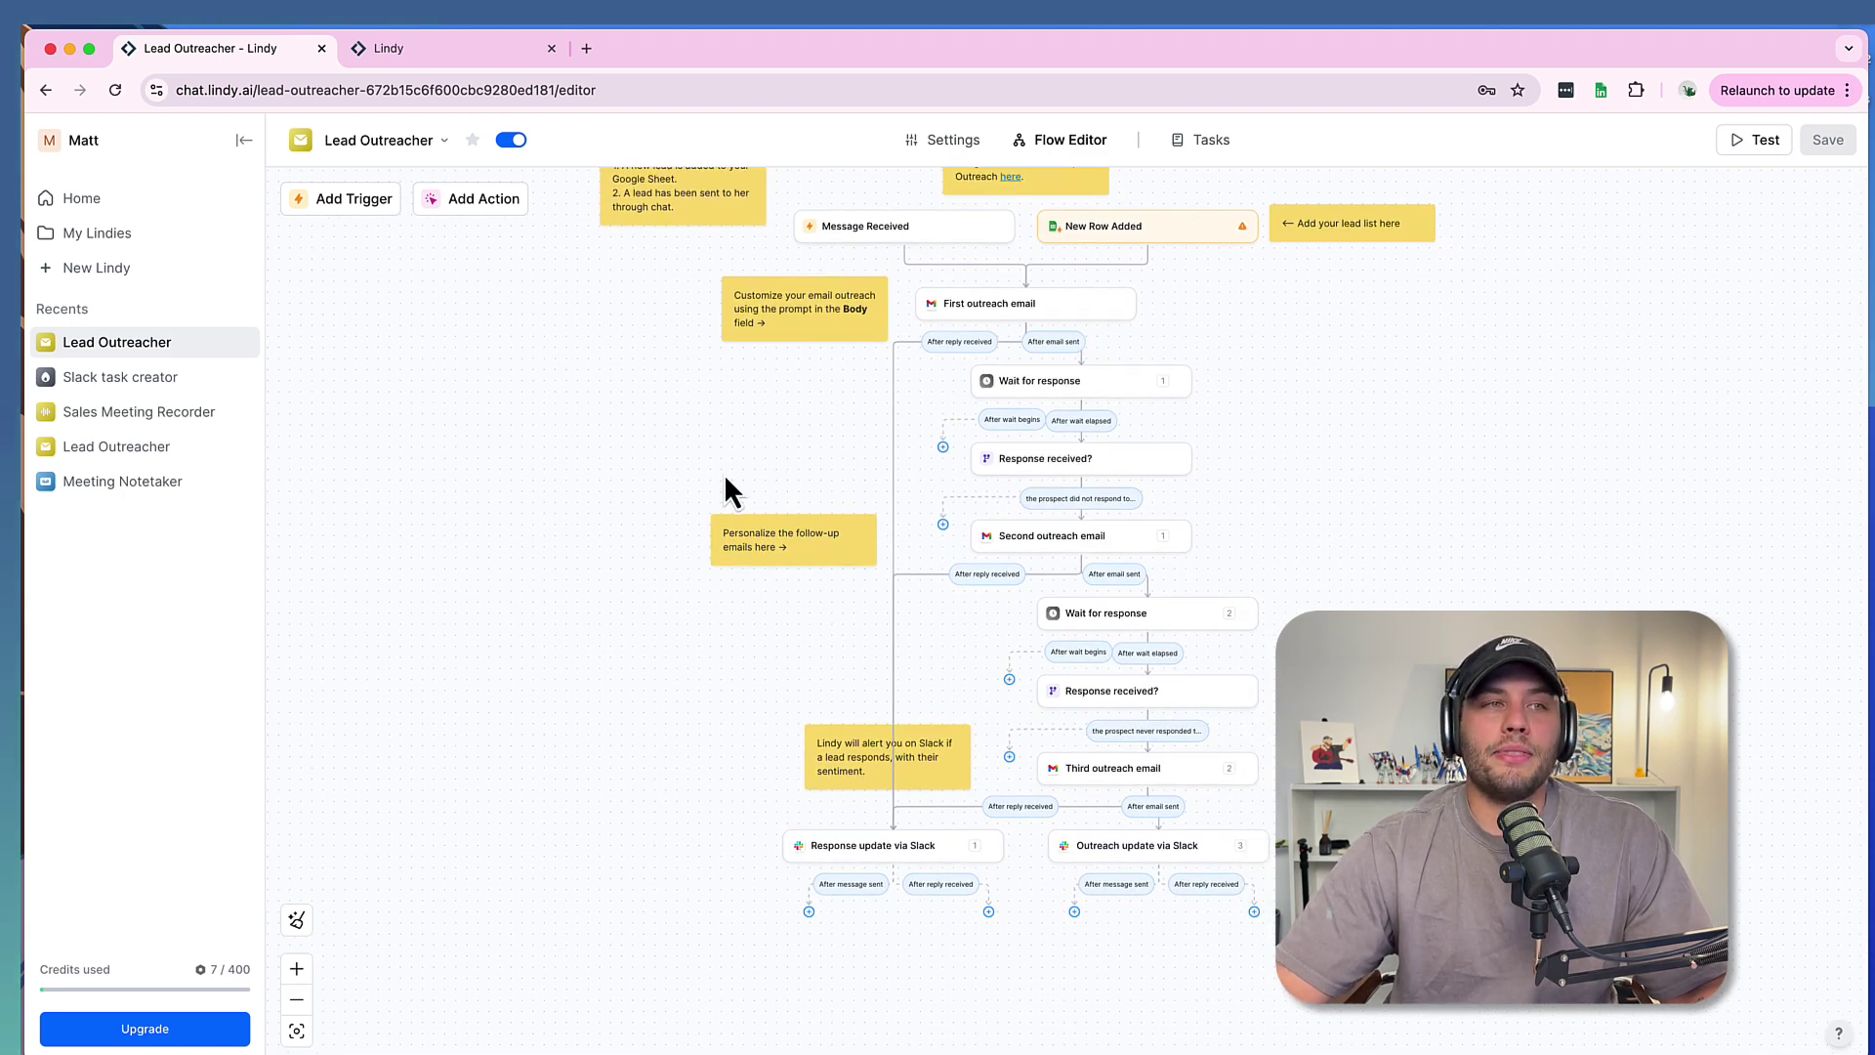
scroll(724, 473, "up", 2)
scroll(725, 478, "up", 1)
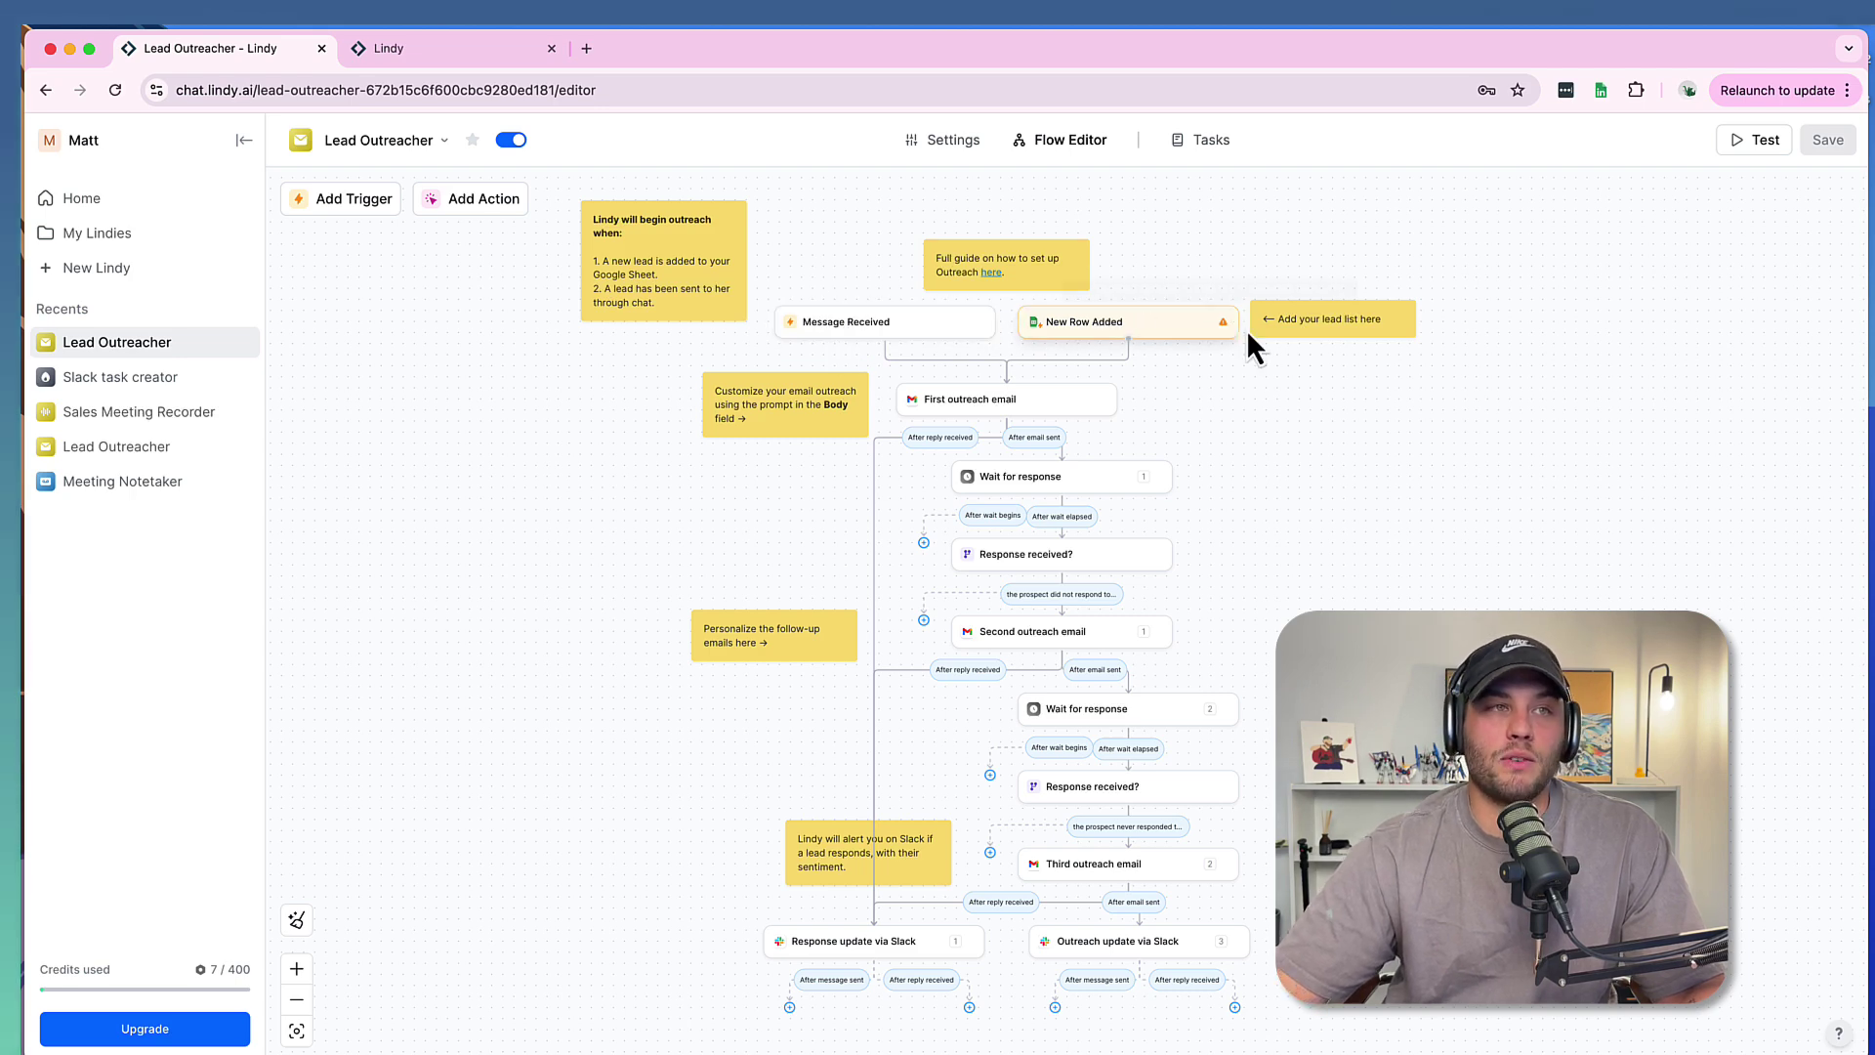
left_click(1176, 325)
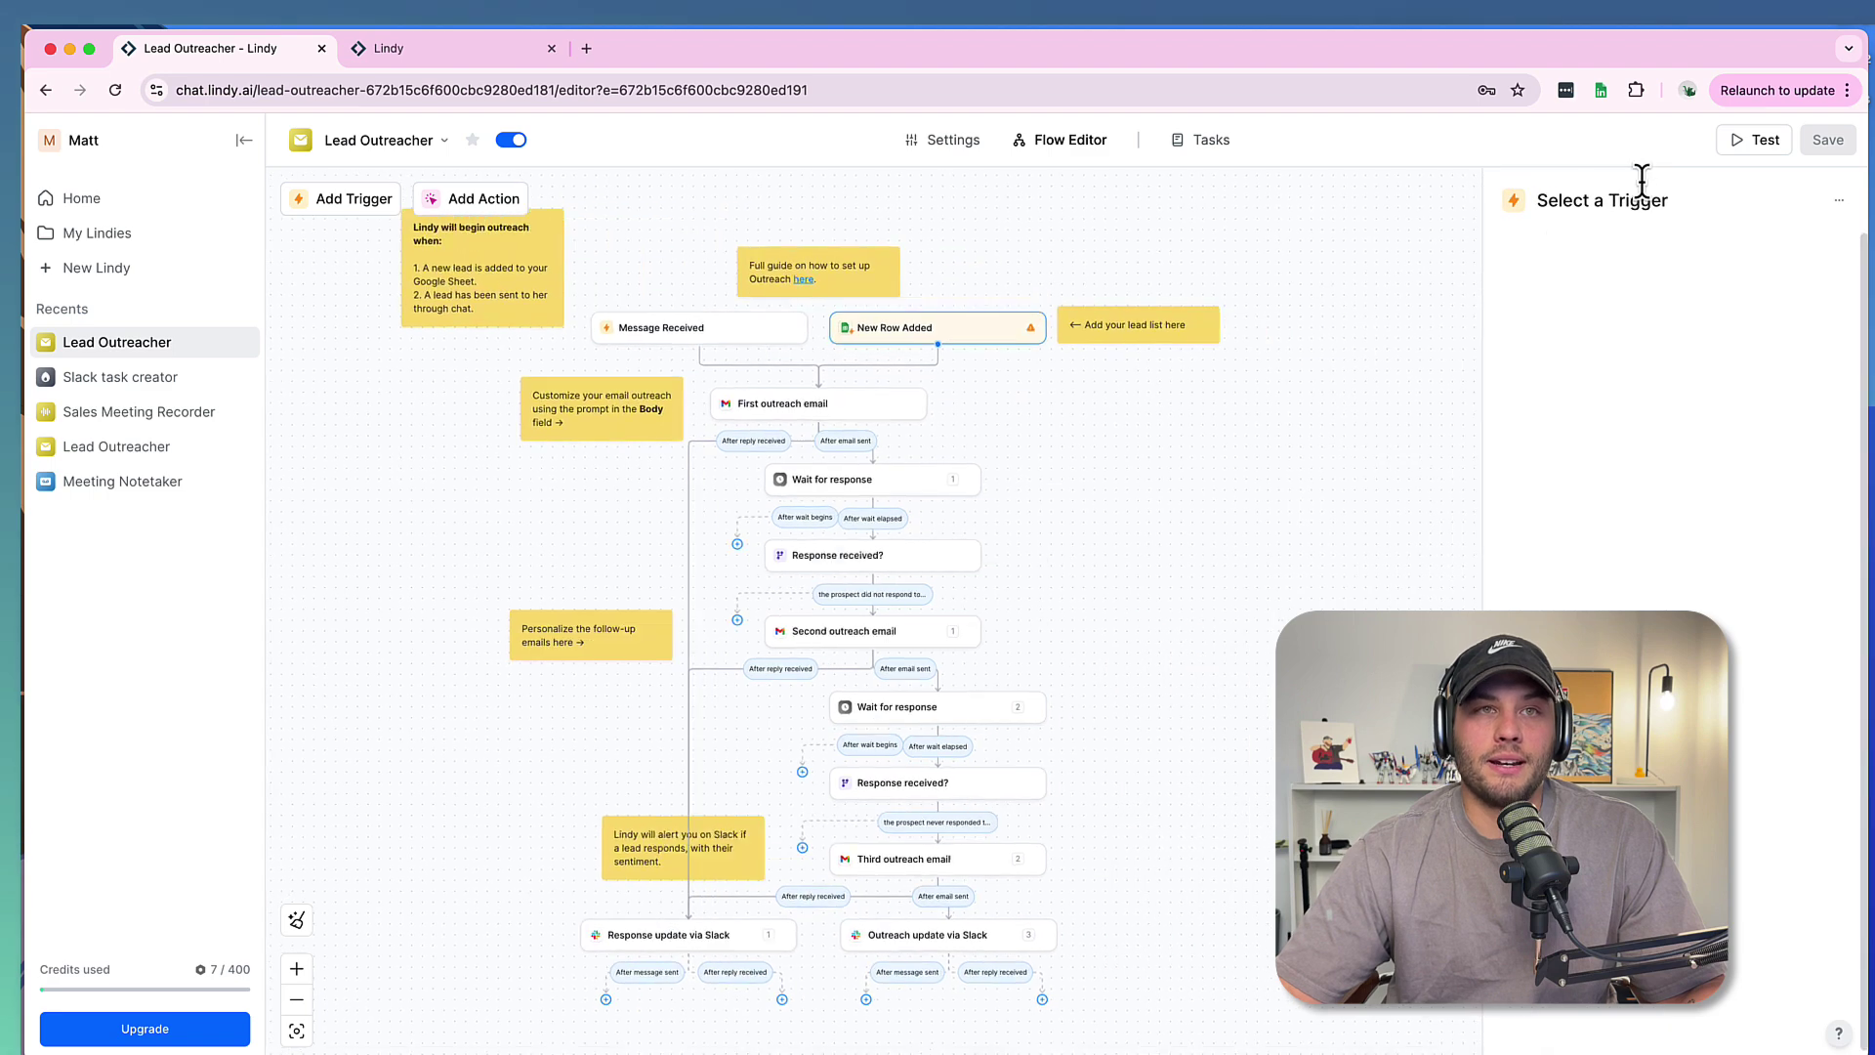
left_click(1361, 363)
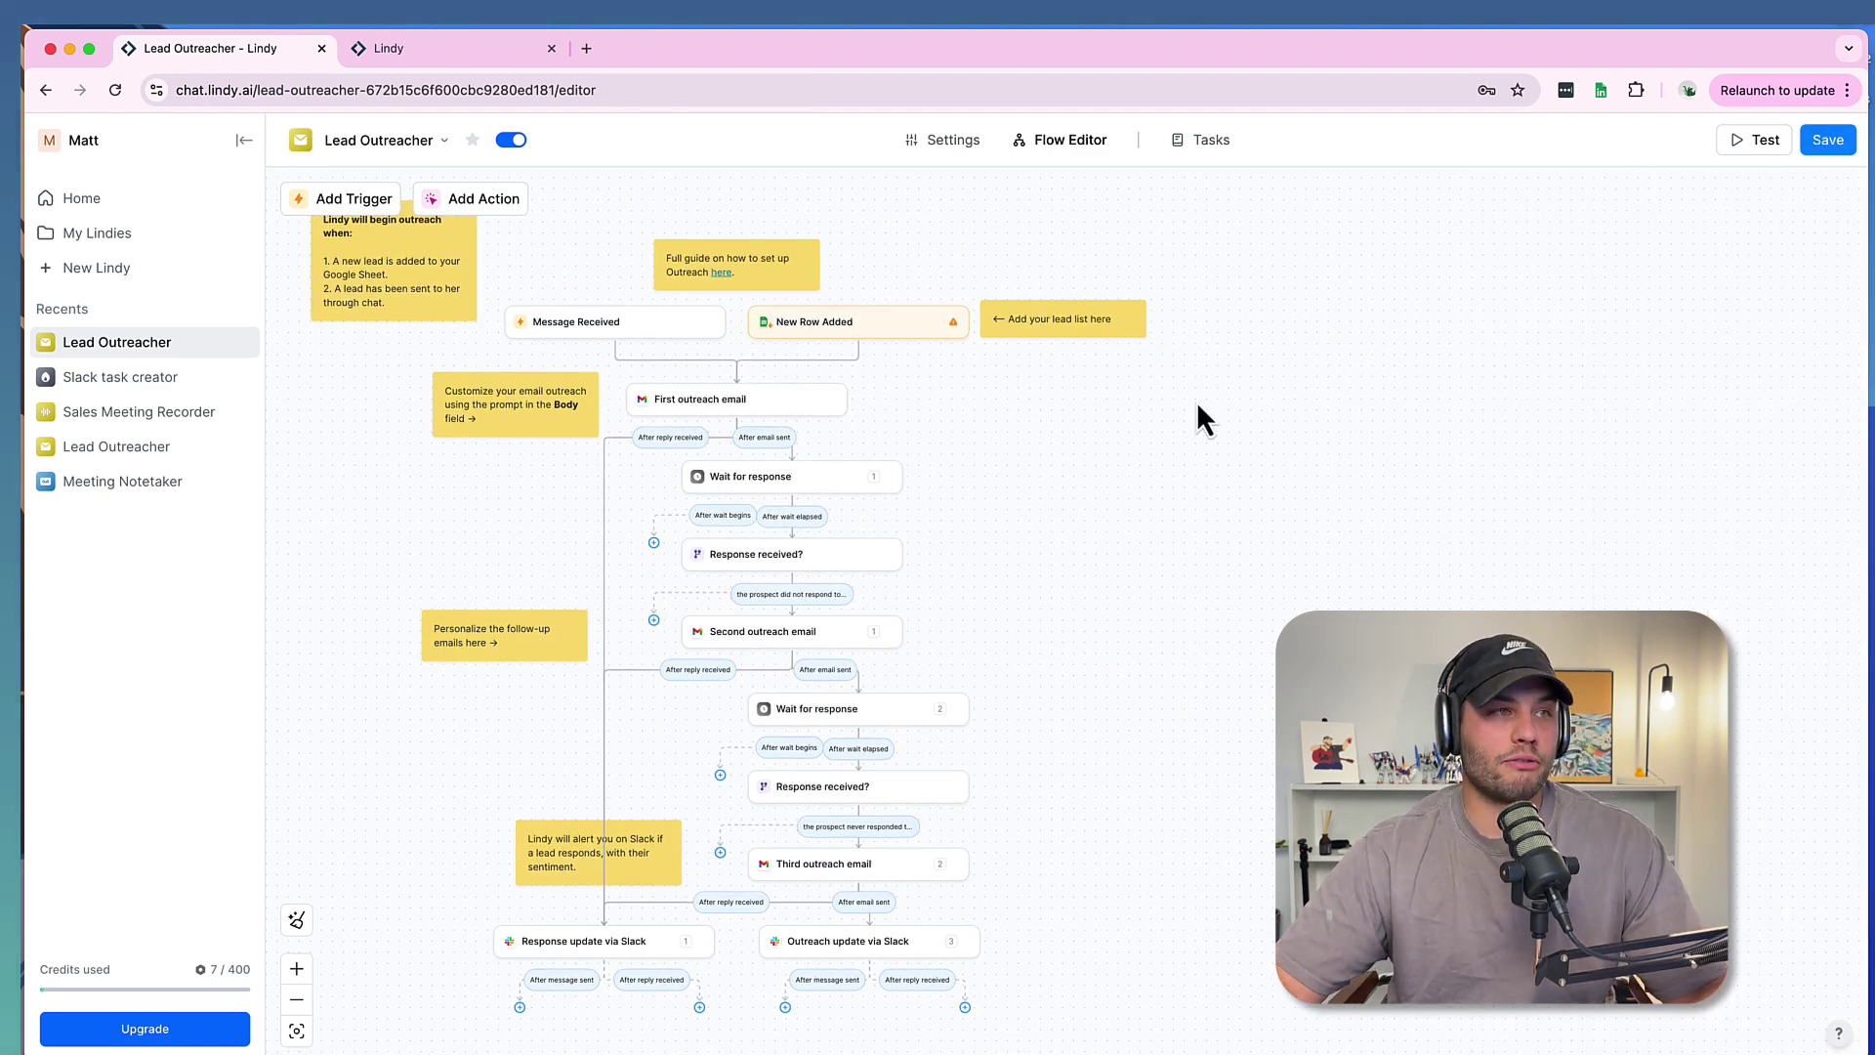
Open the First outreach email action and review its Gmail account, model, confirmation and recipient settings
left_click(768, 412)
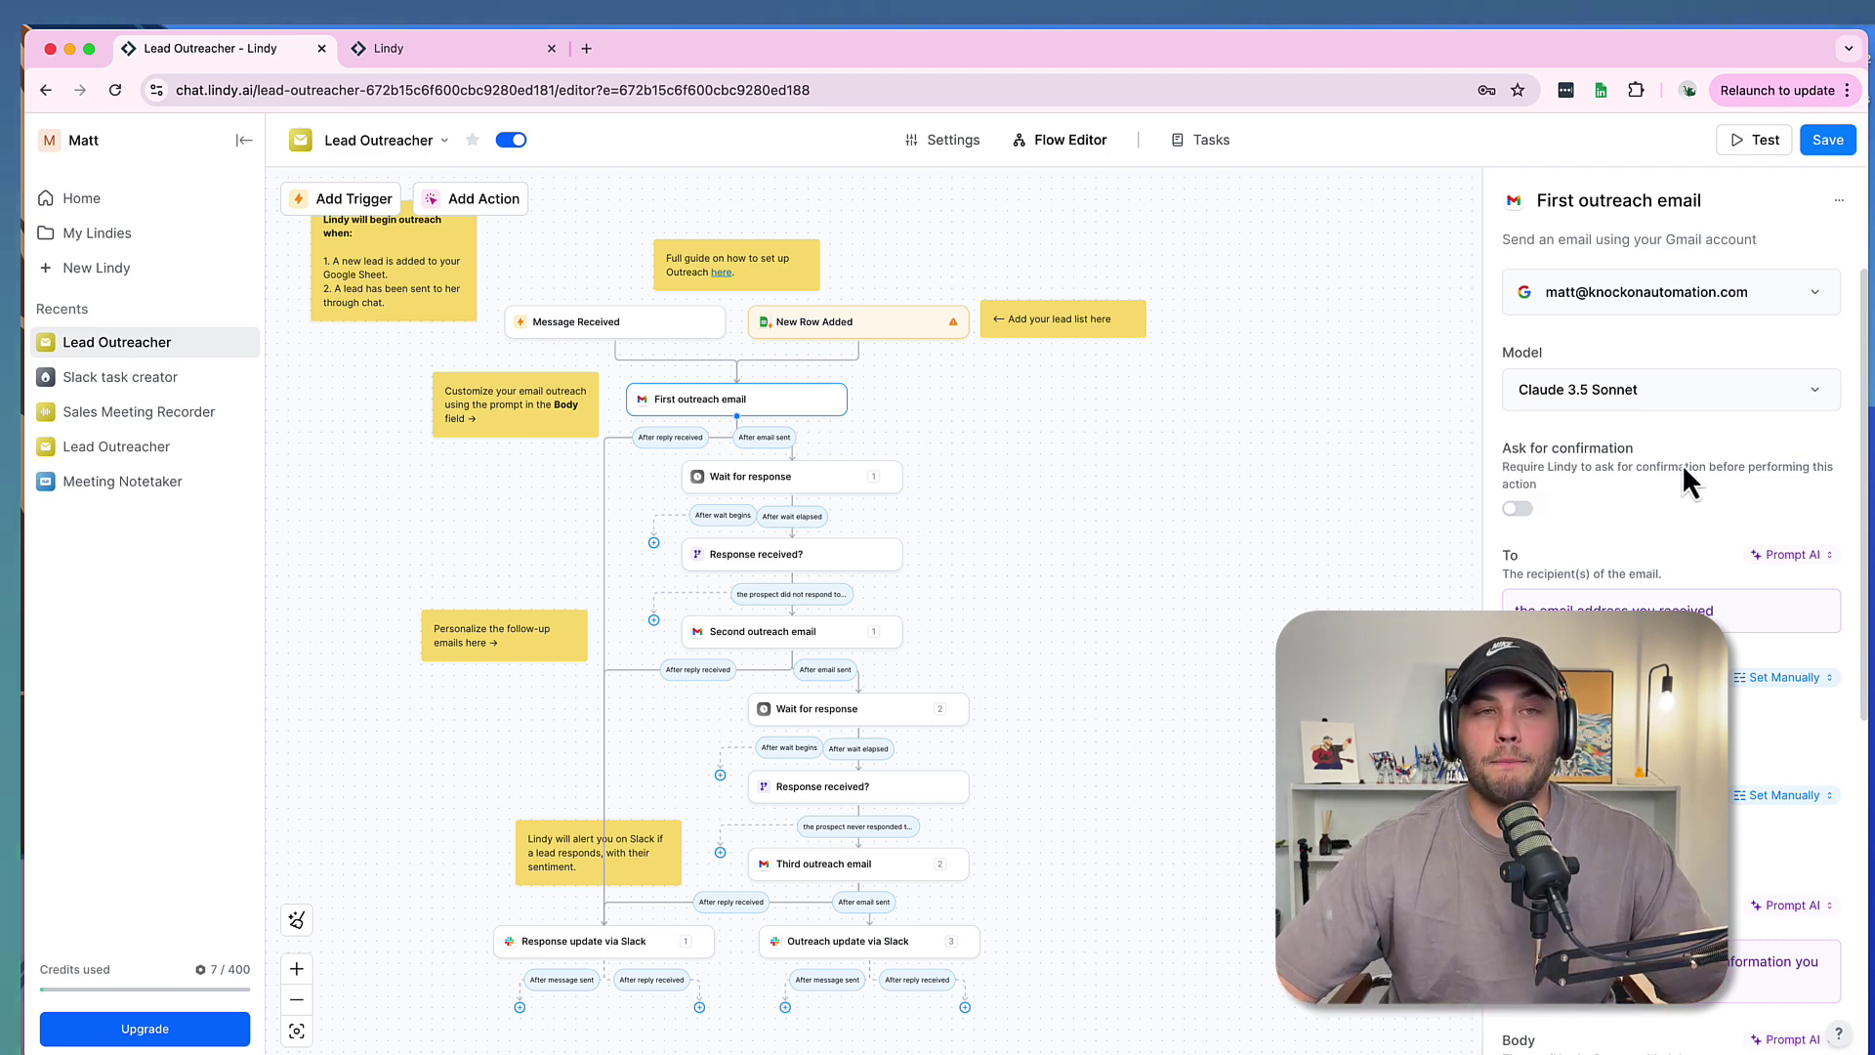
scroll(1681, 481, "down", 1)
left_click(1567, 573)
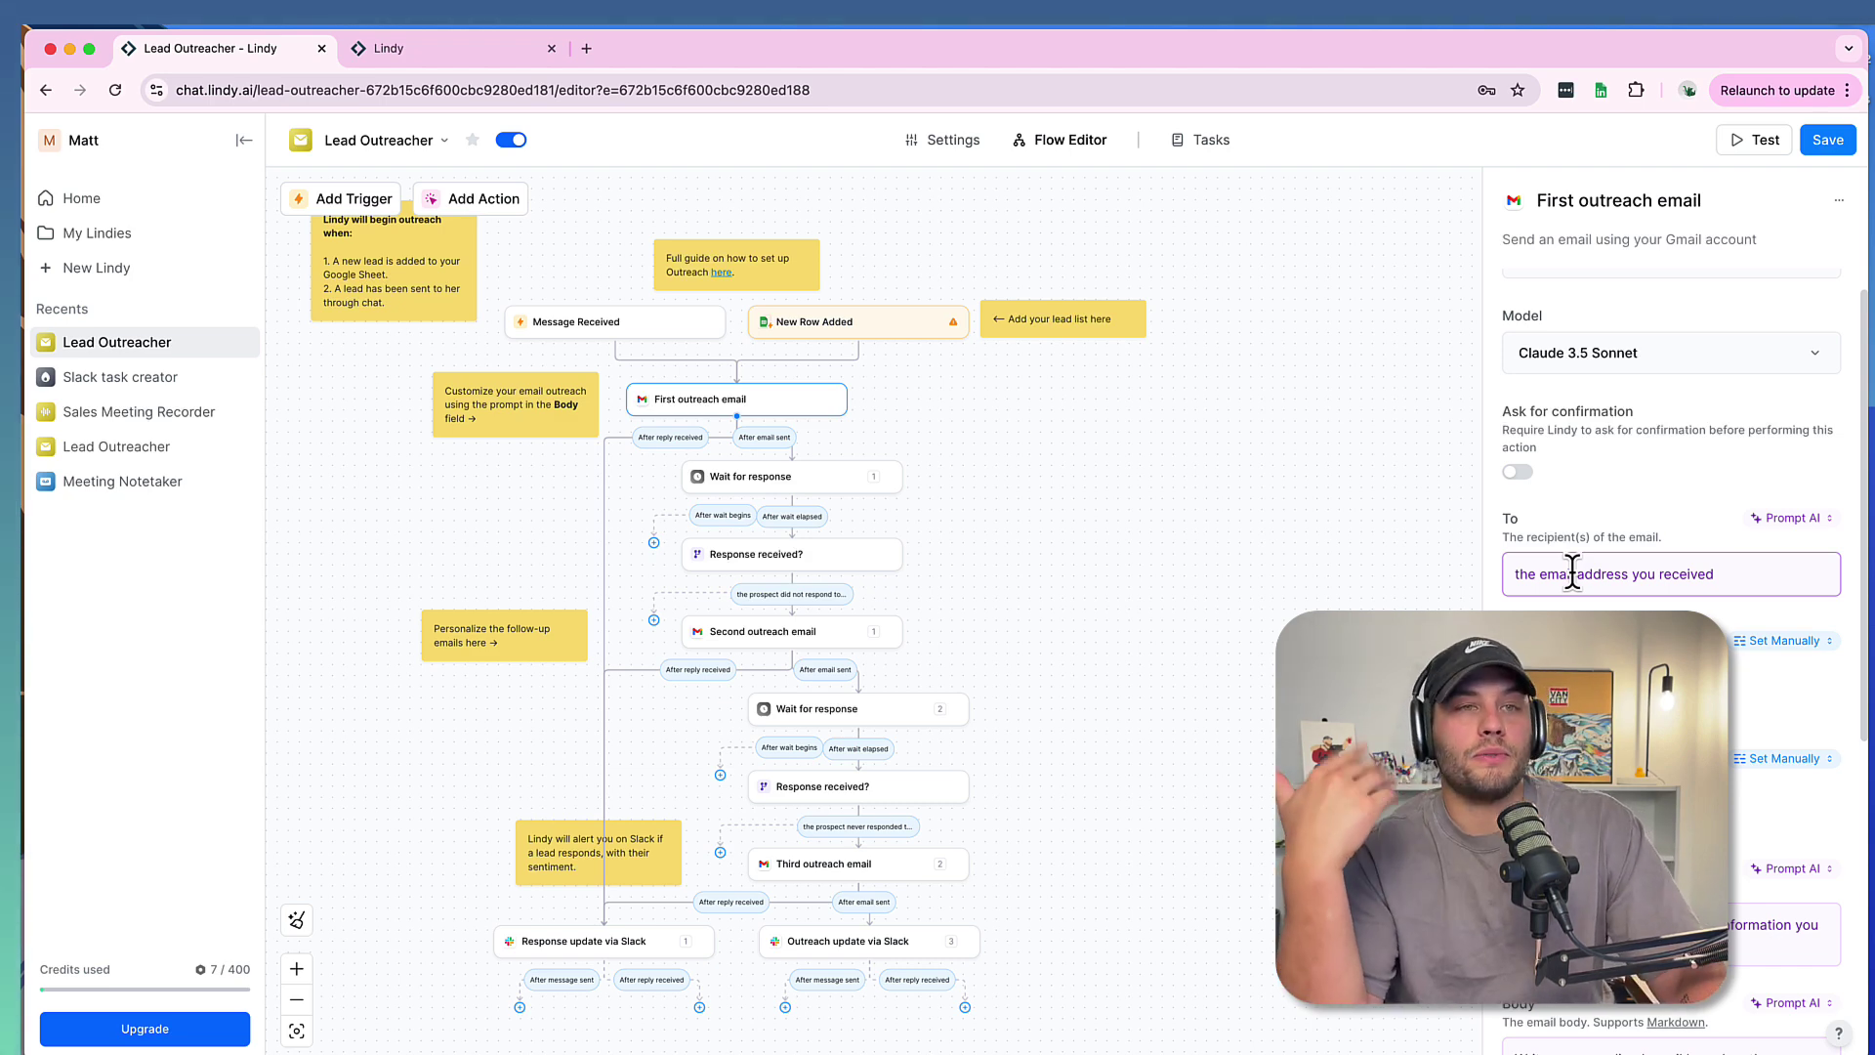
left_click(1543, 530)
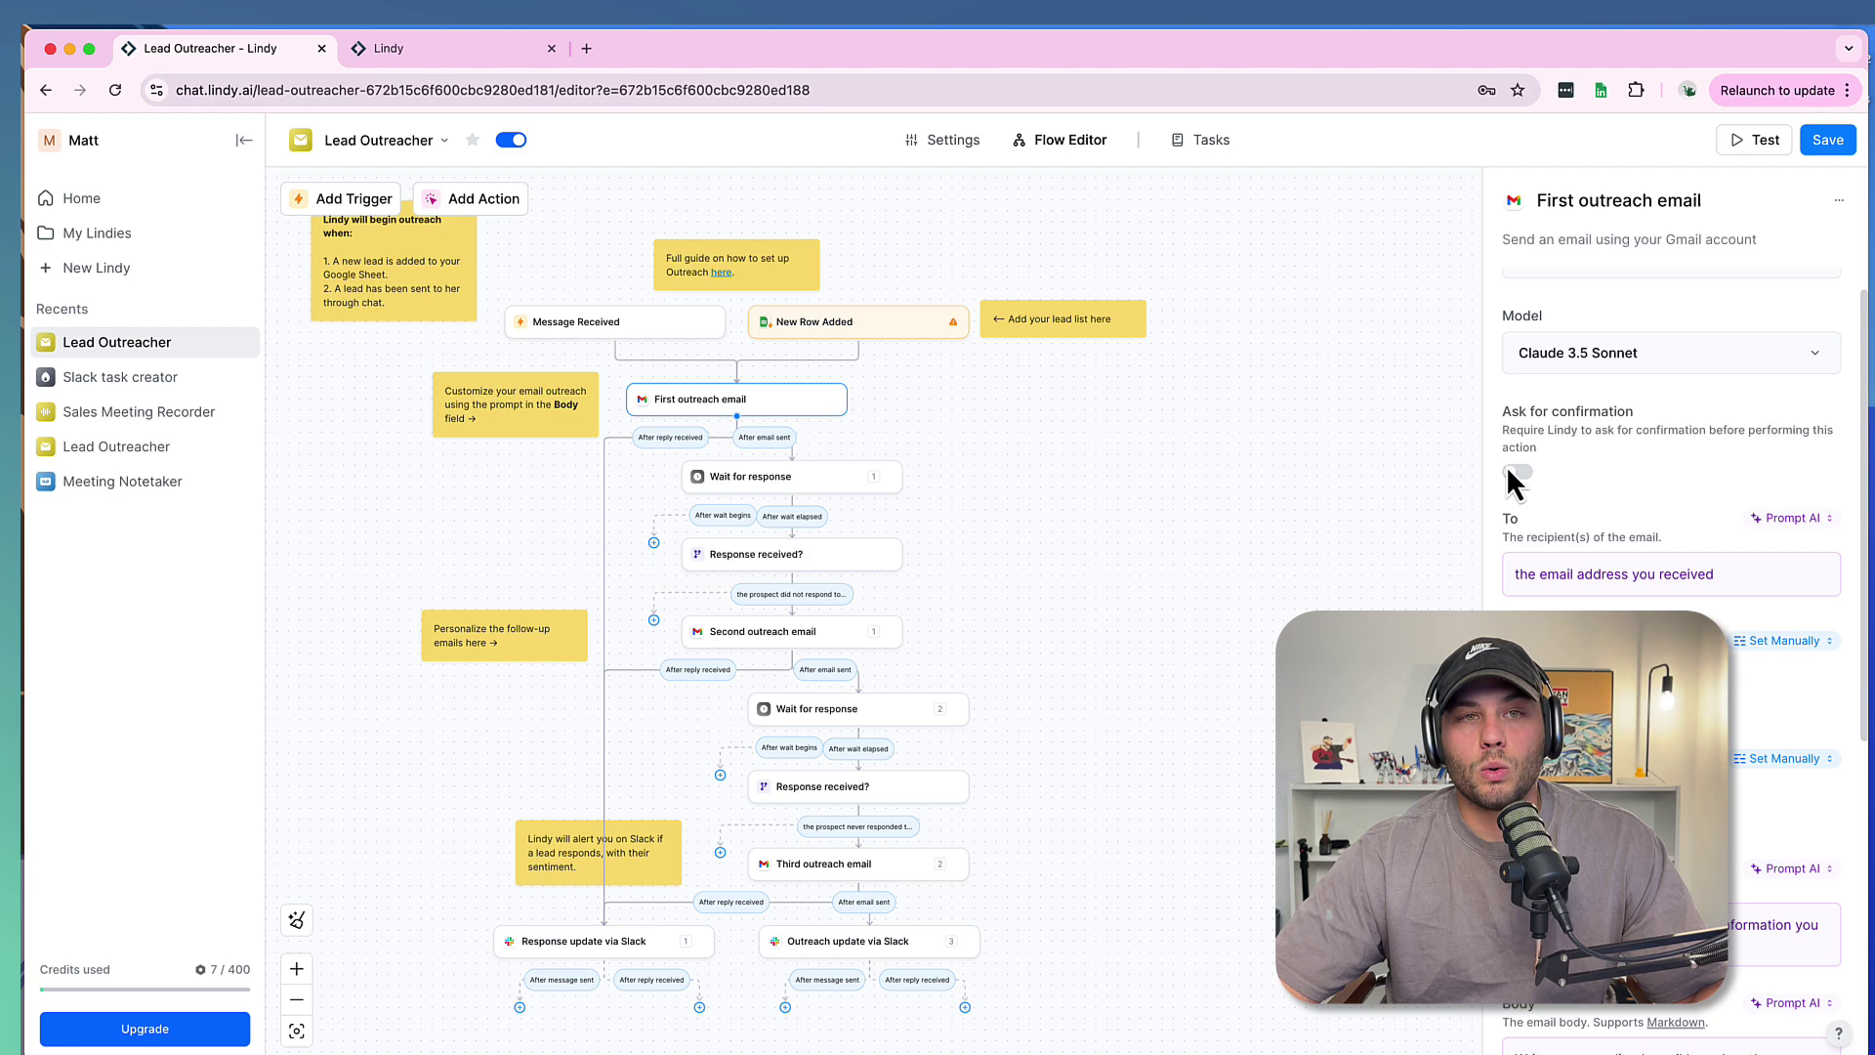
left_click(1524, 573)
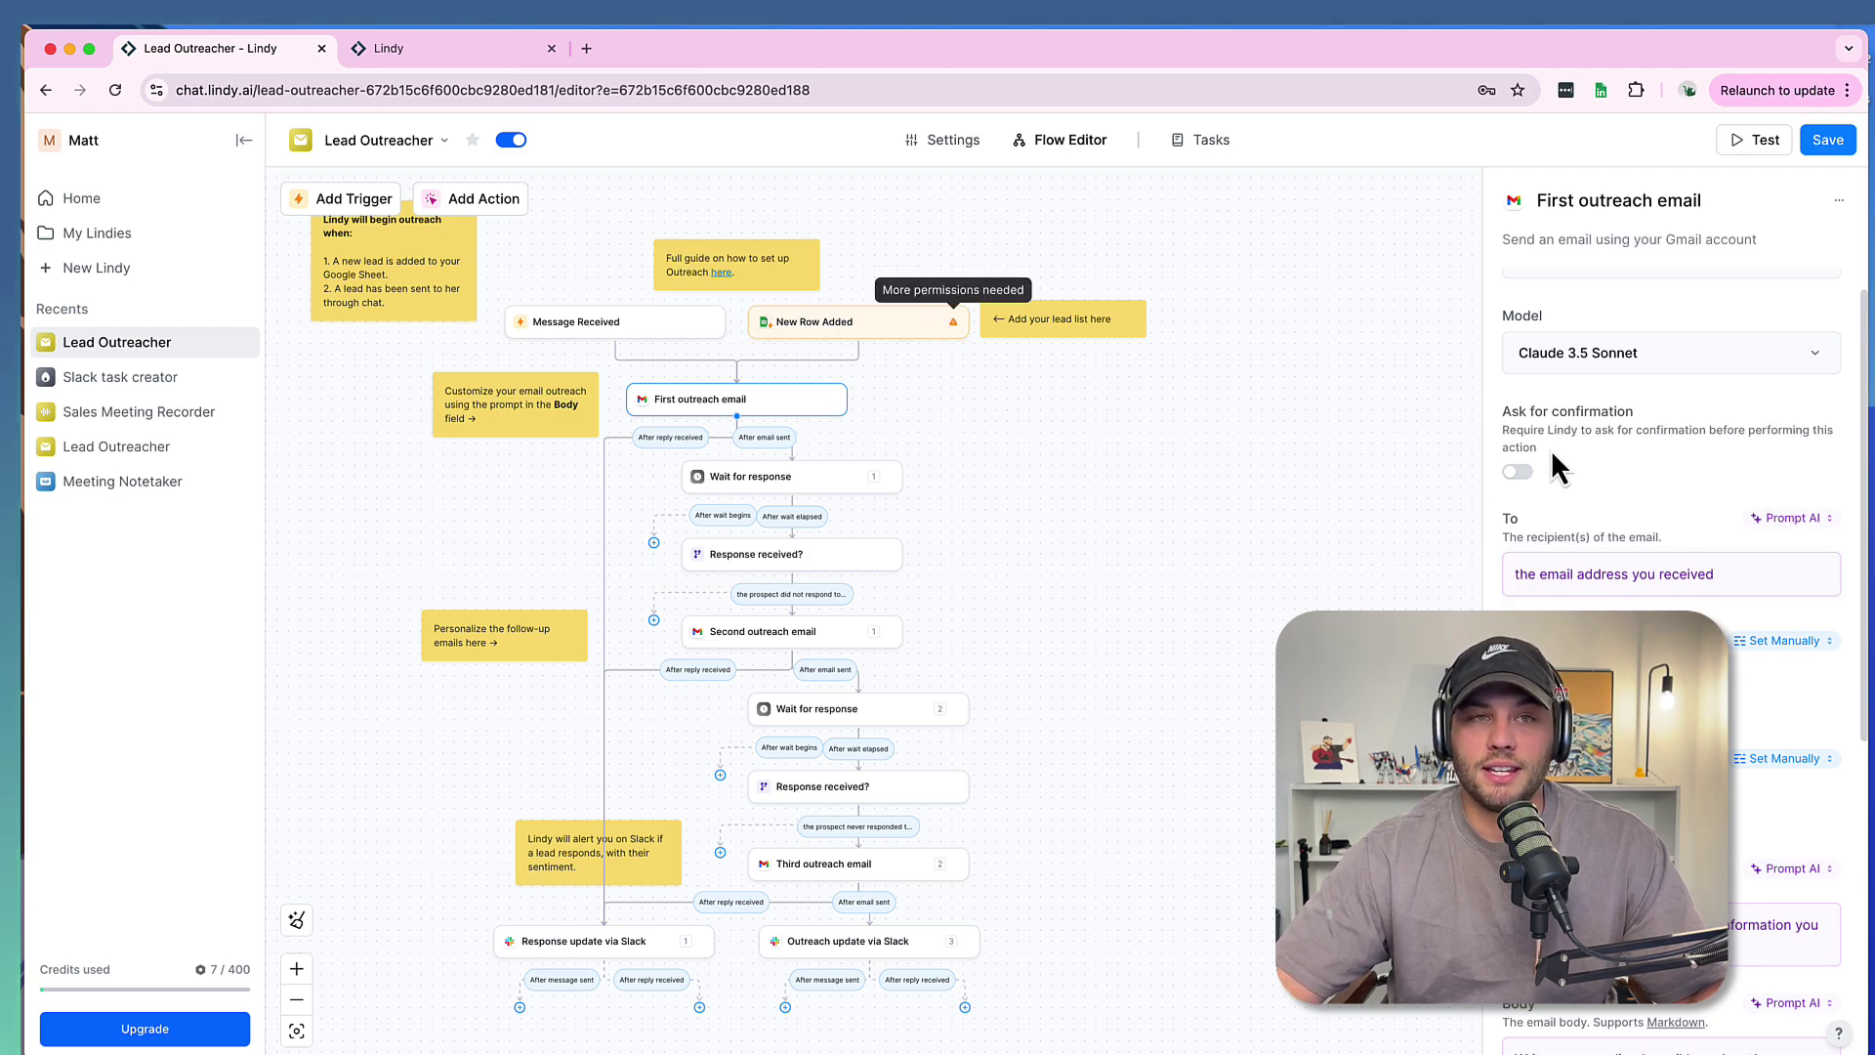
scroll(1562, 410, "down", 5)
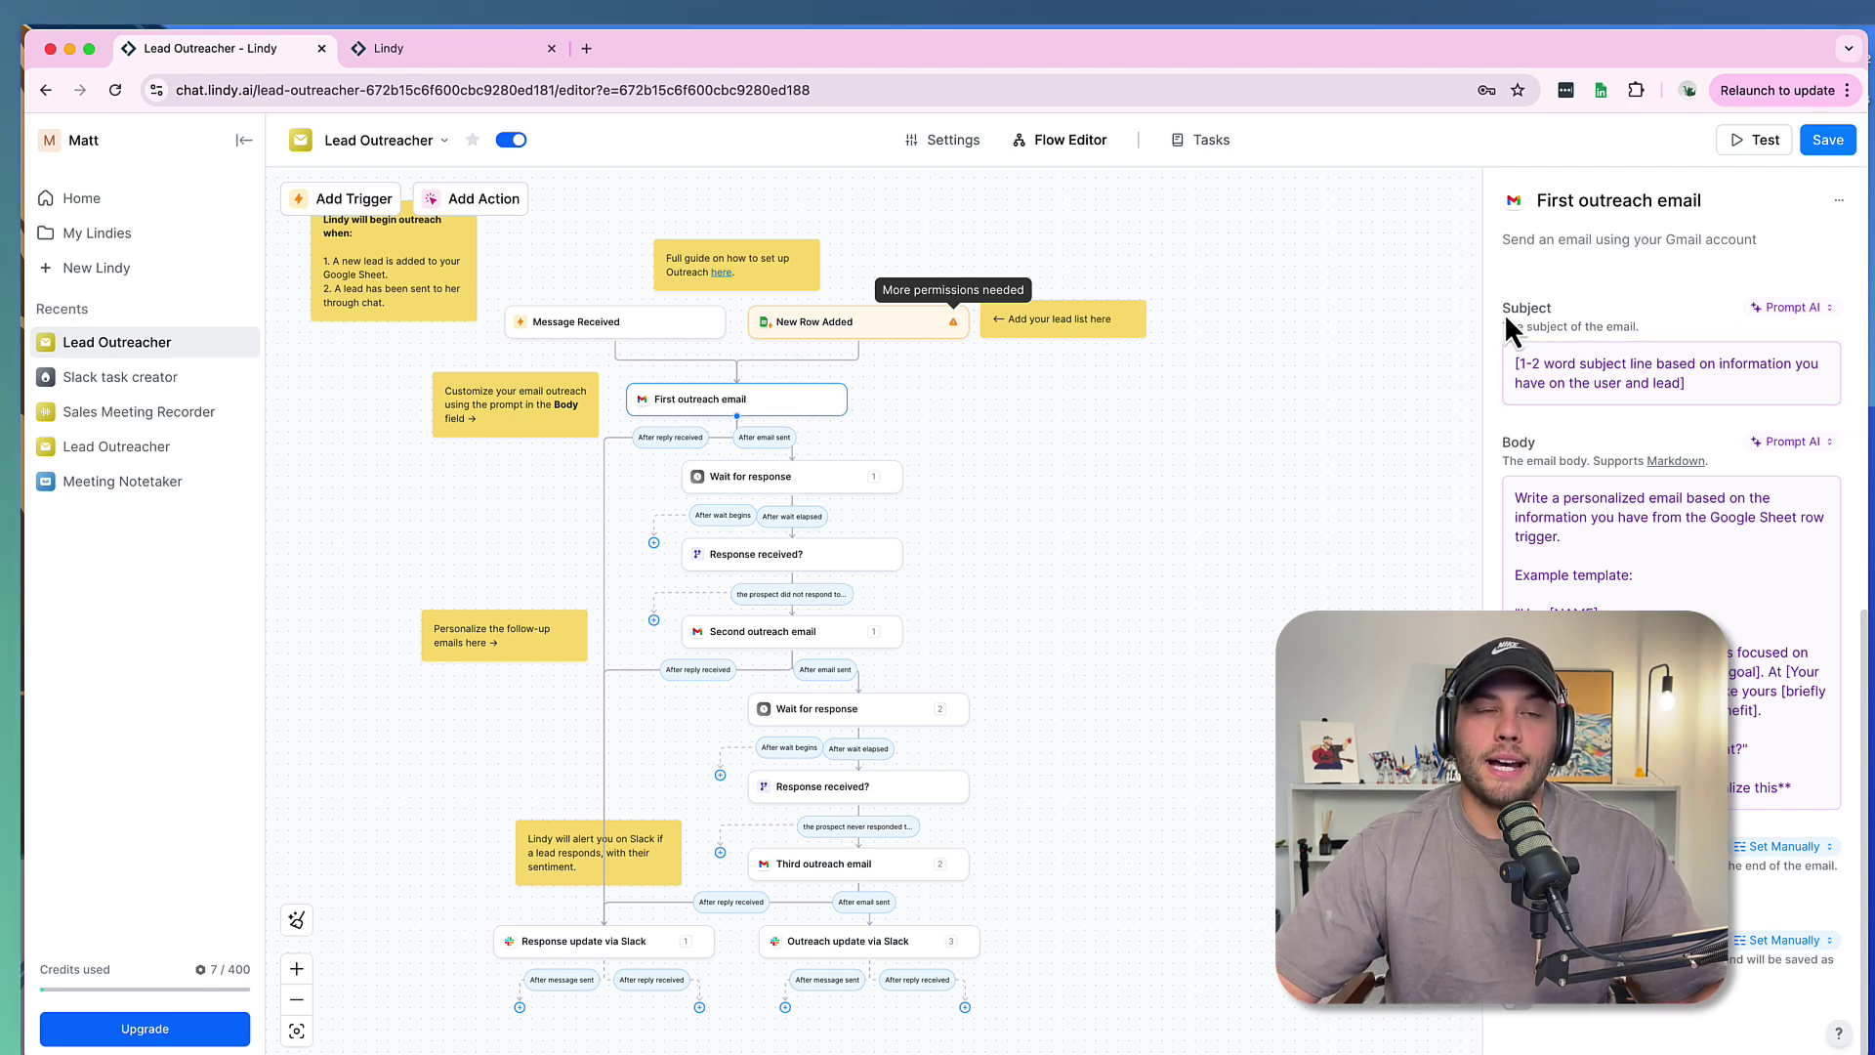
Review the Subject and Body prompts of the First outreach email action and close its settings
left_click(1691, 381)
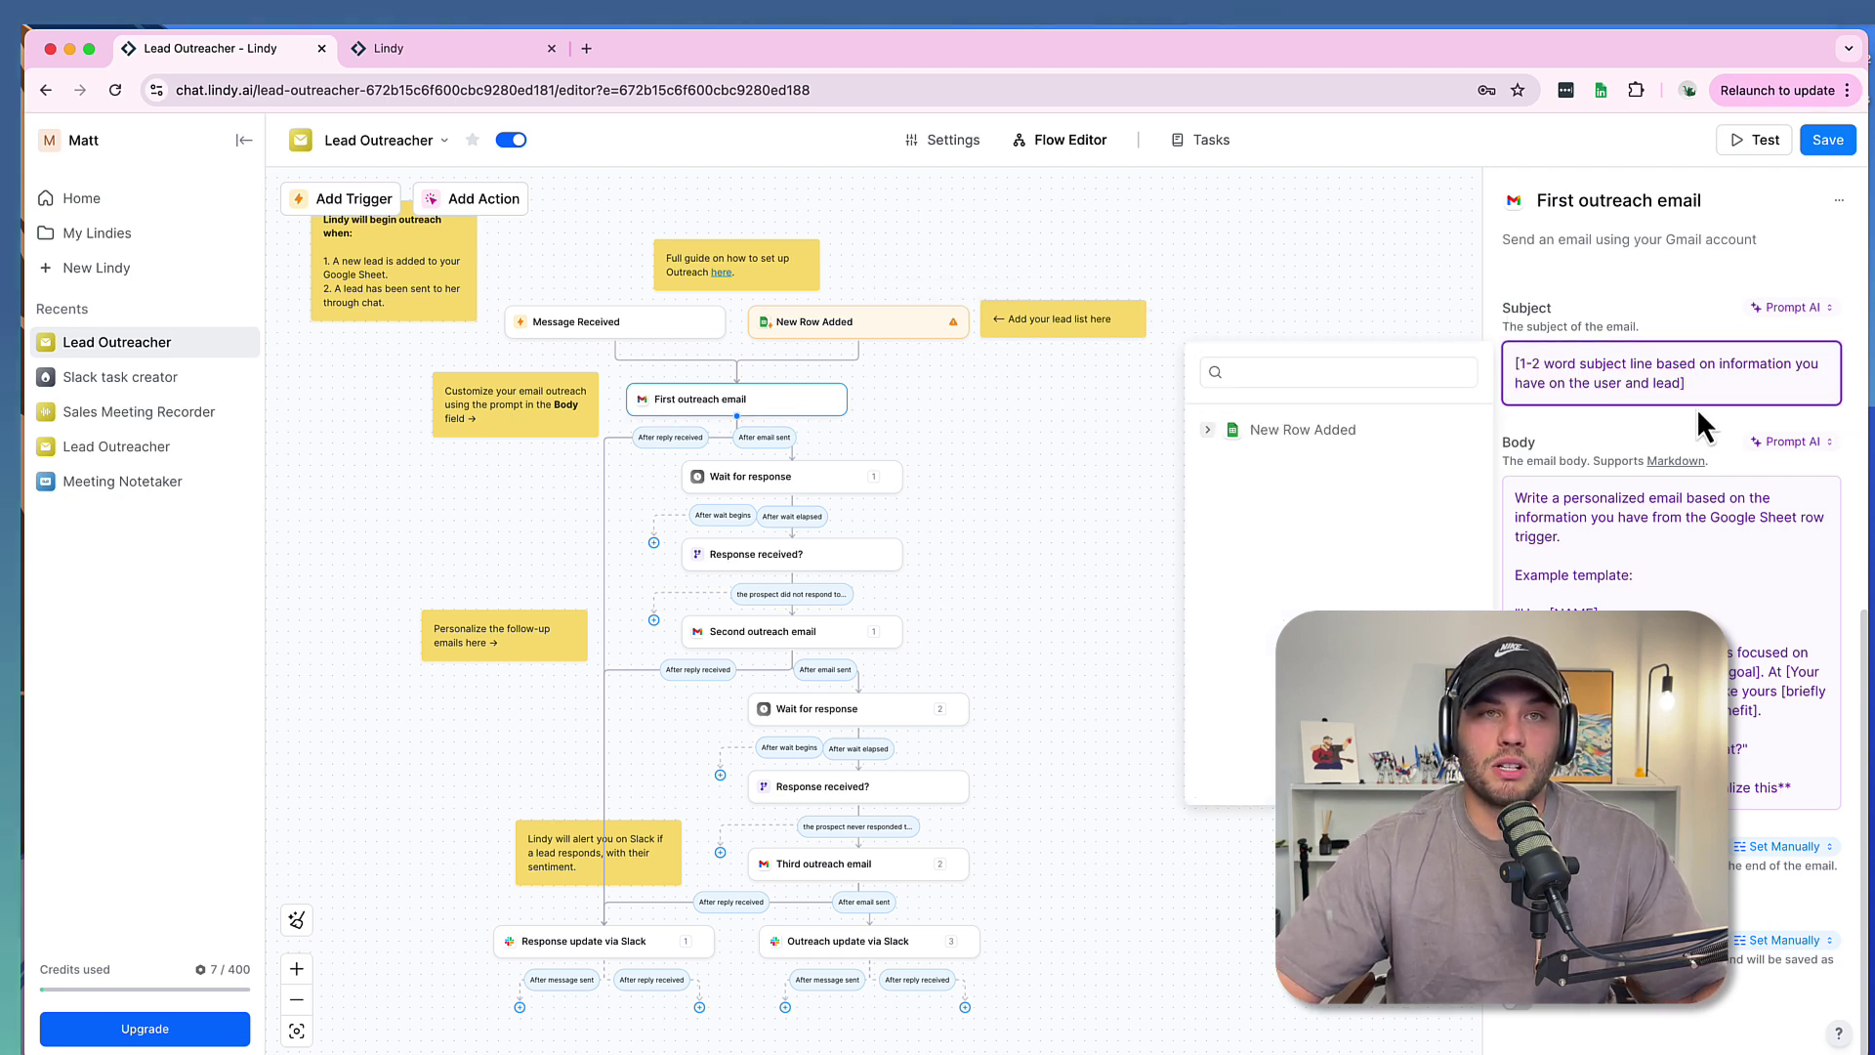
left_click(1578, 431)
left_click(1540, 389)
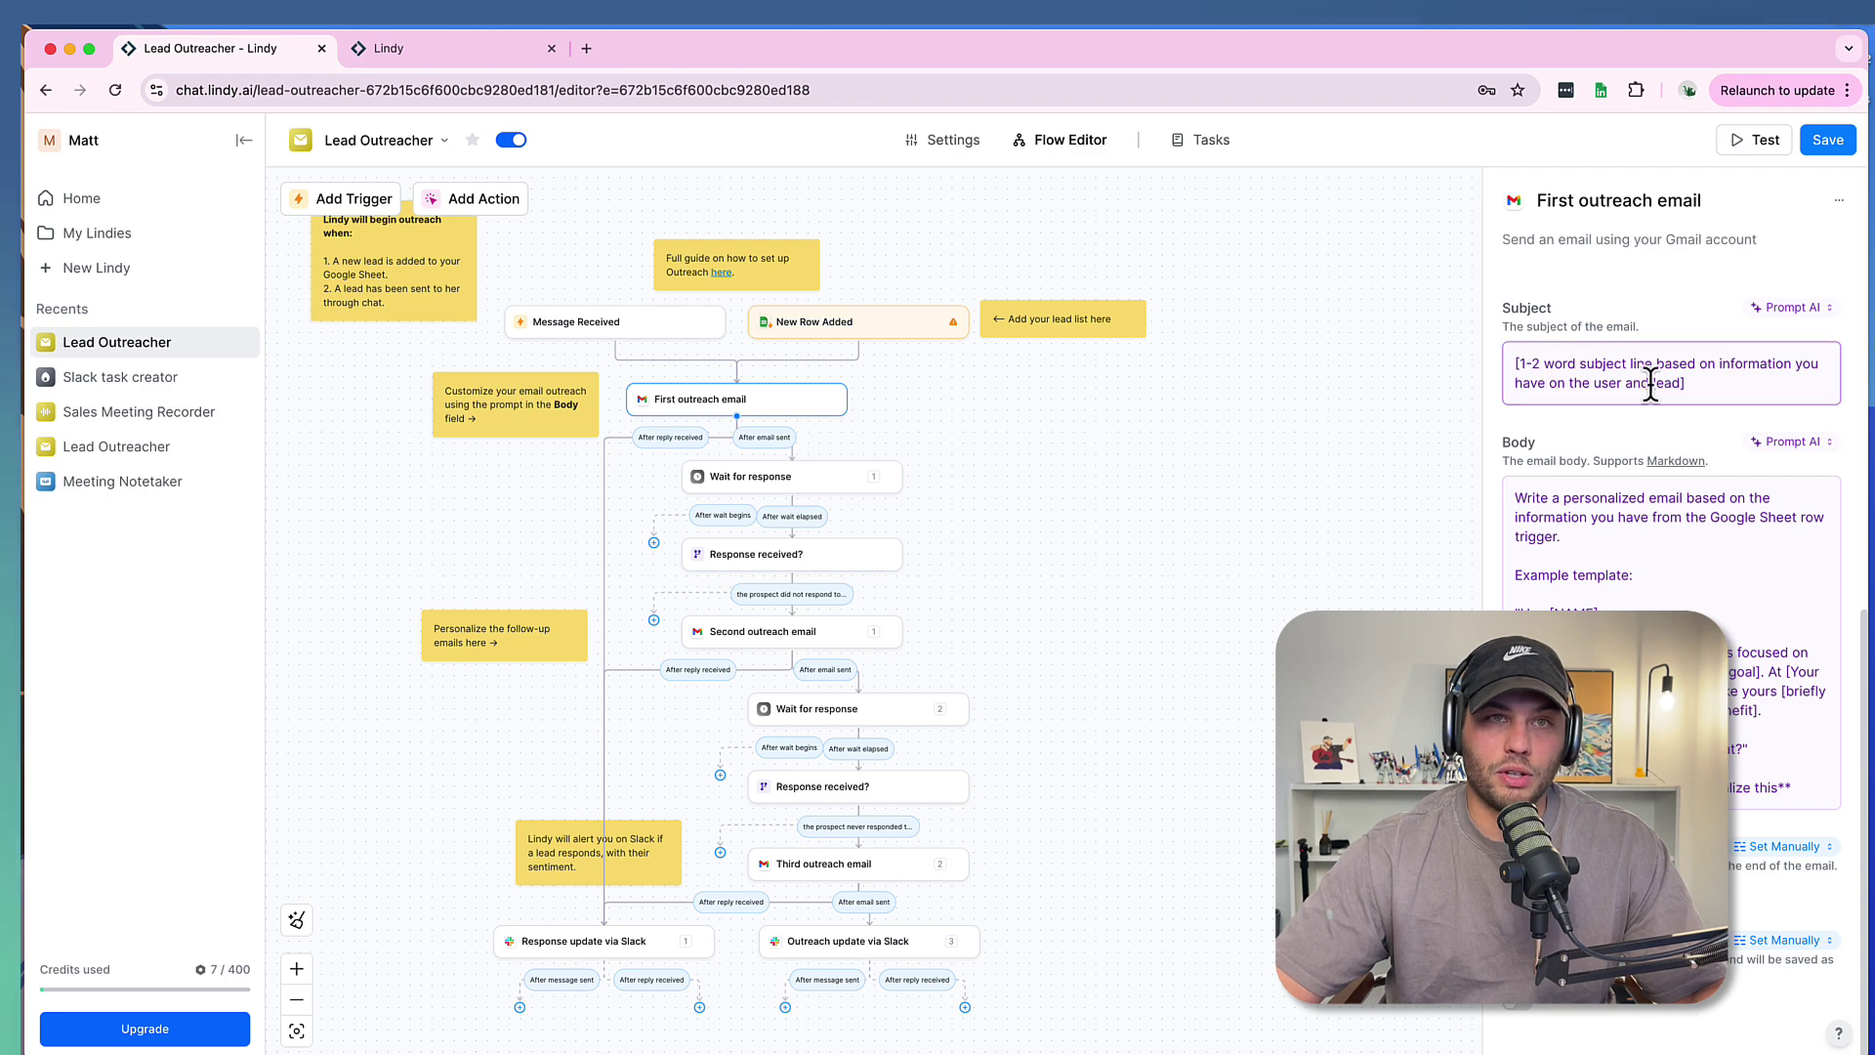
key("ctrl+a")
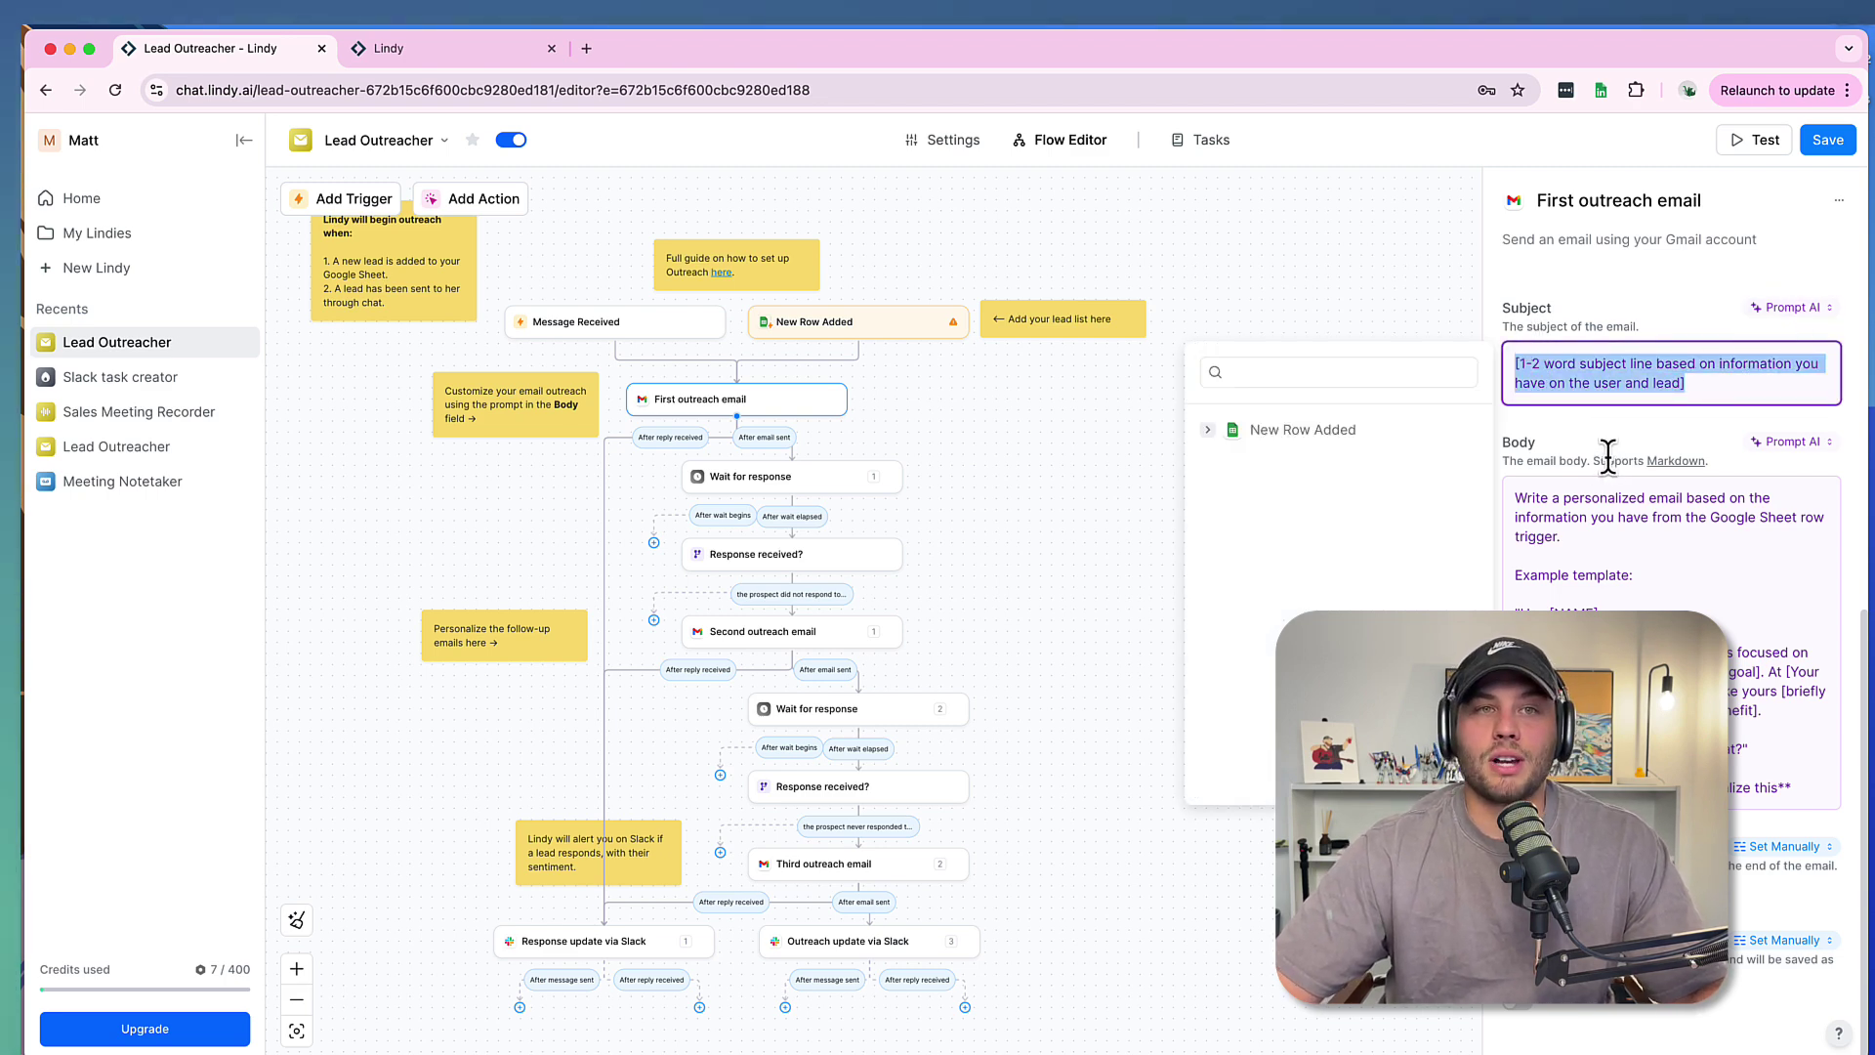
left_click(1552, 413)
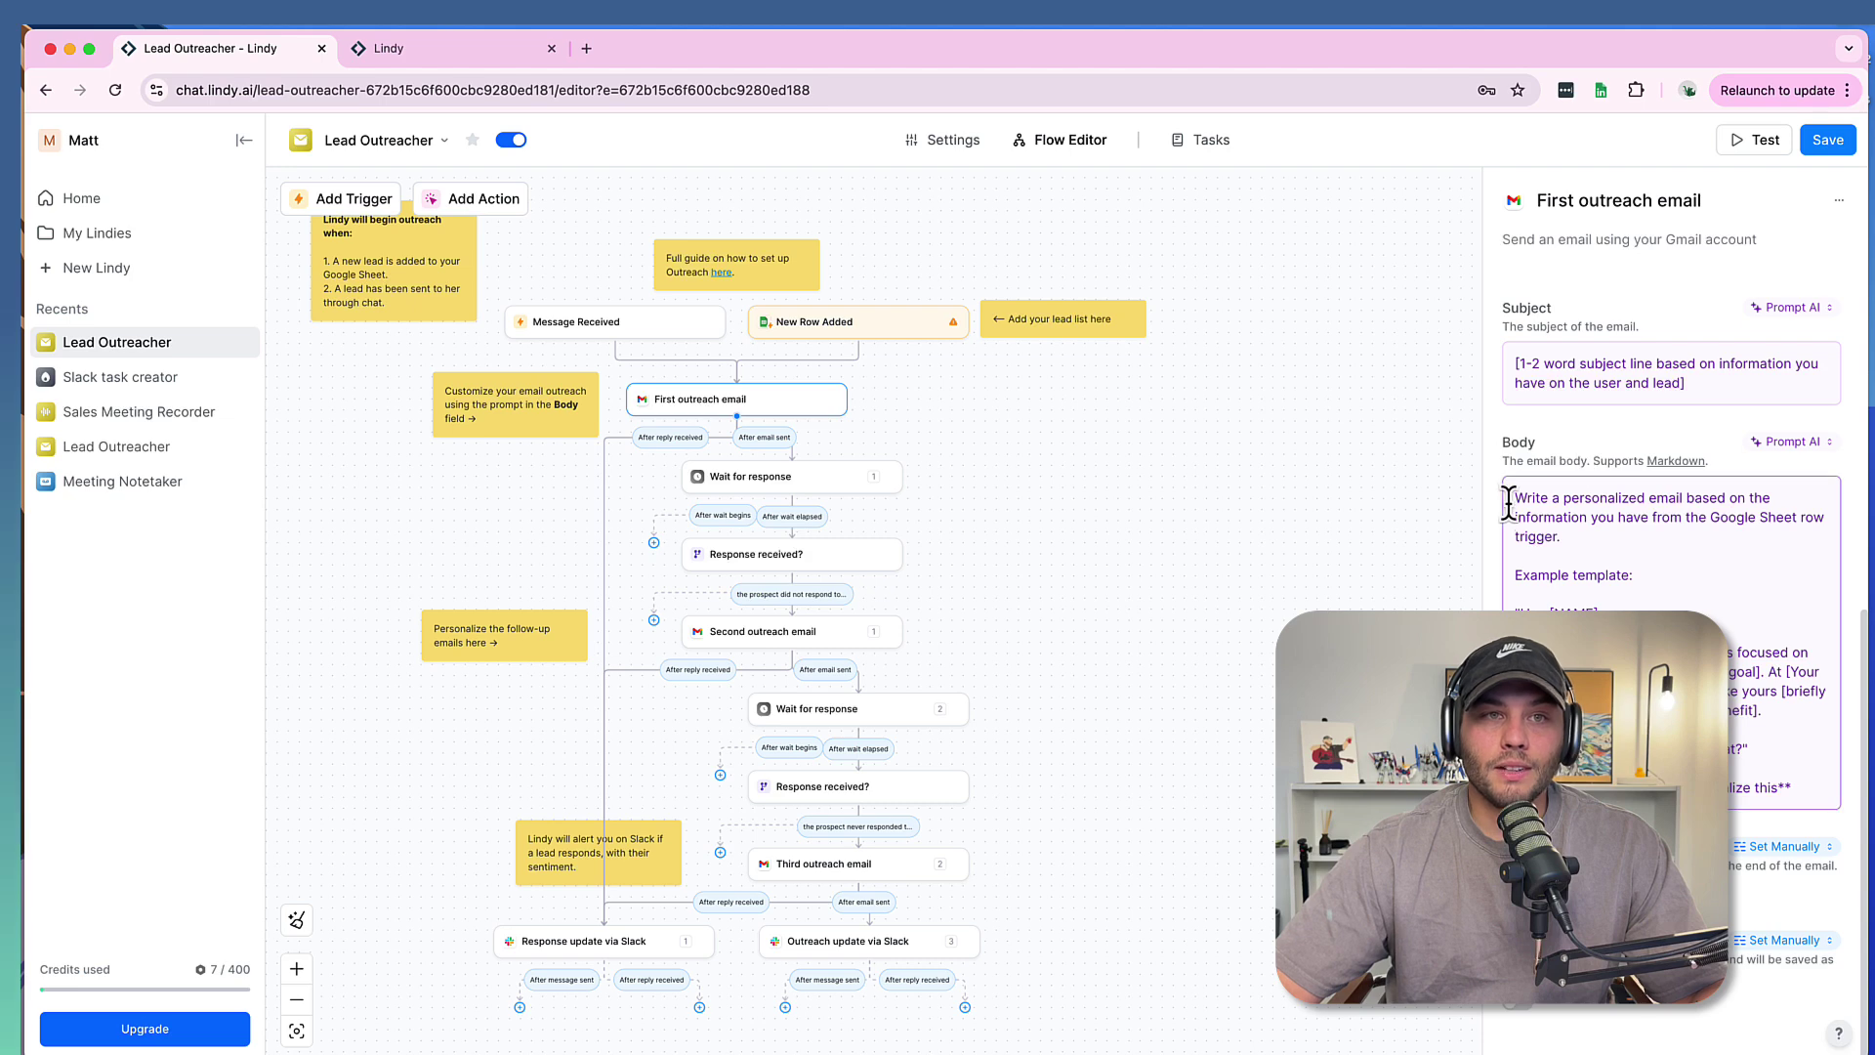
left_click_drag(1509, 503, 1660, 727)
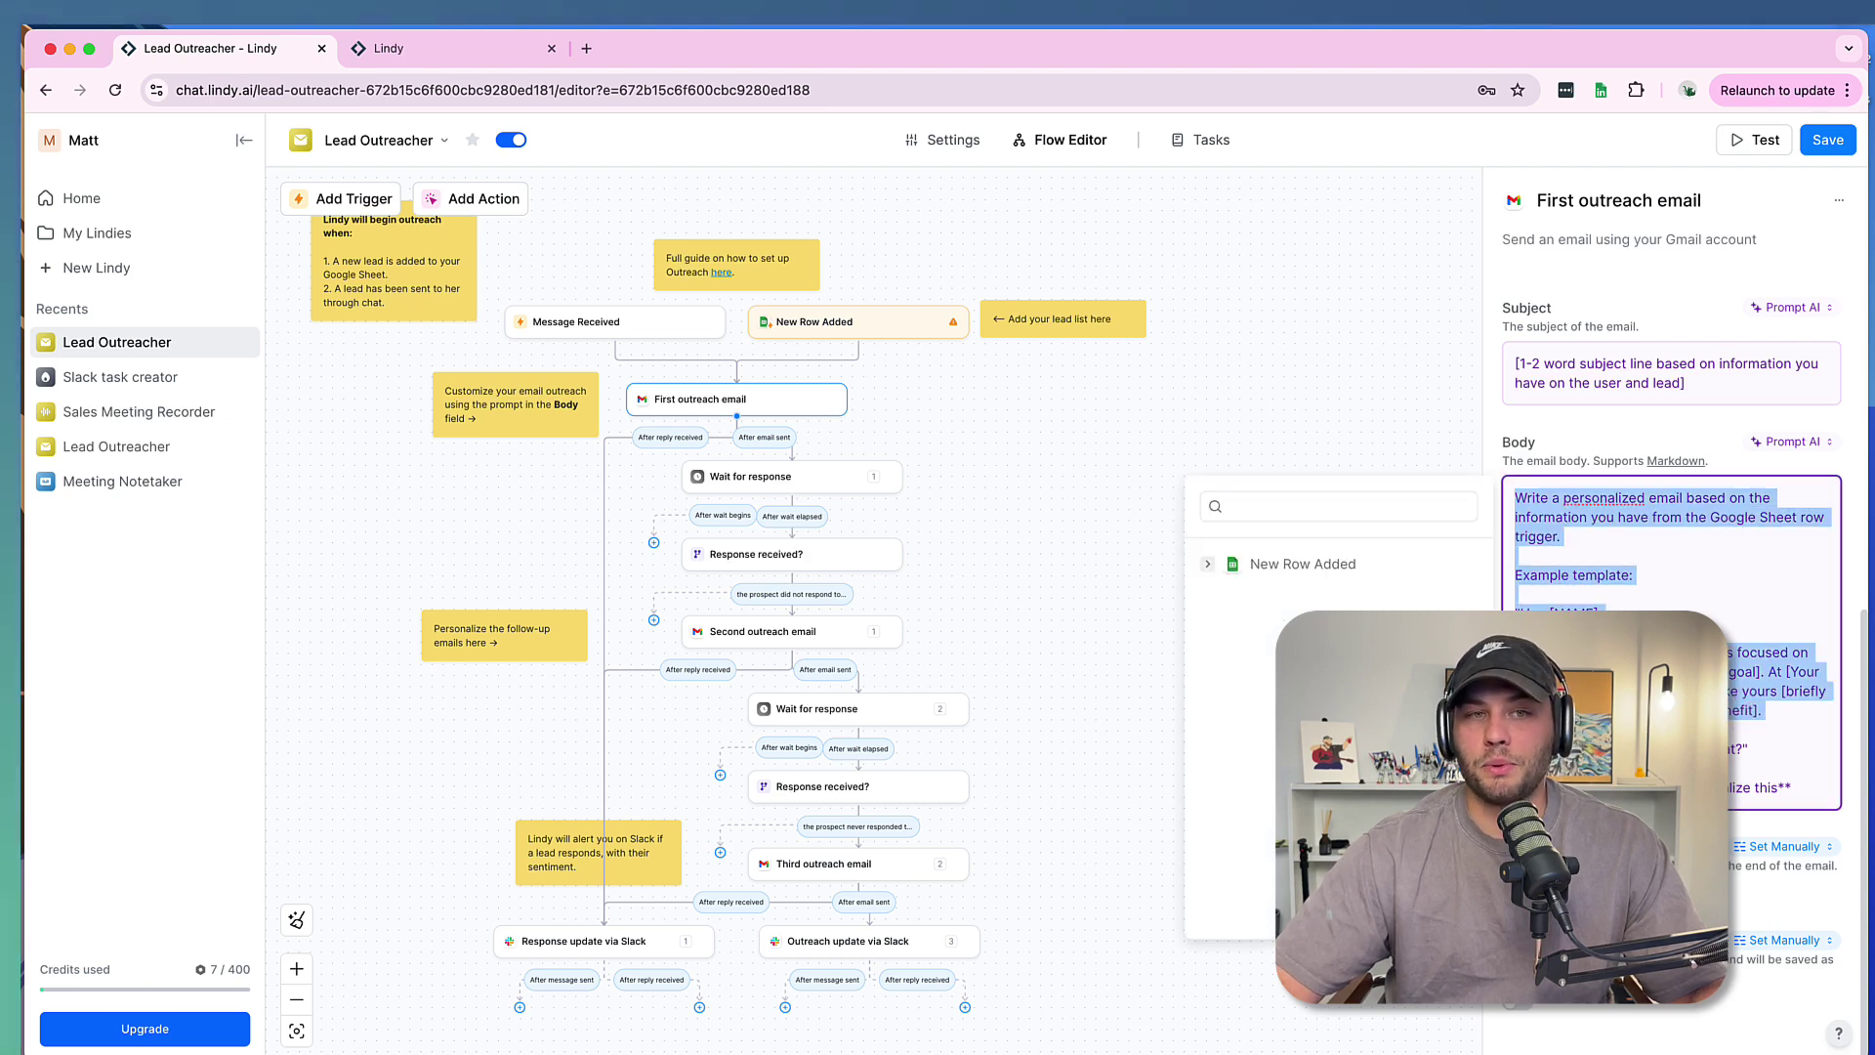
left_click(1368, 350)
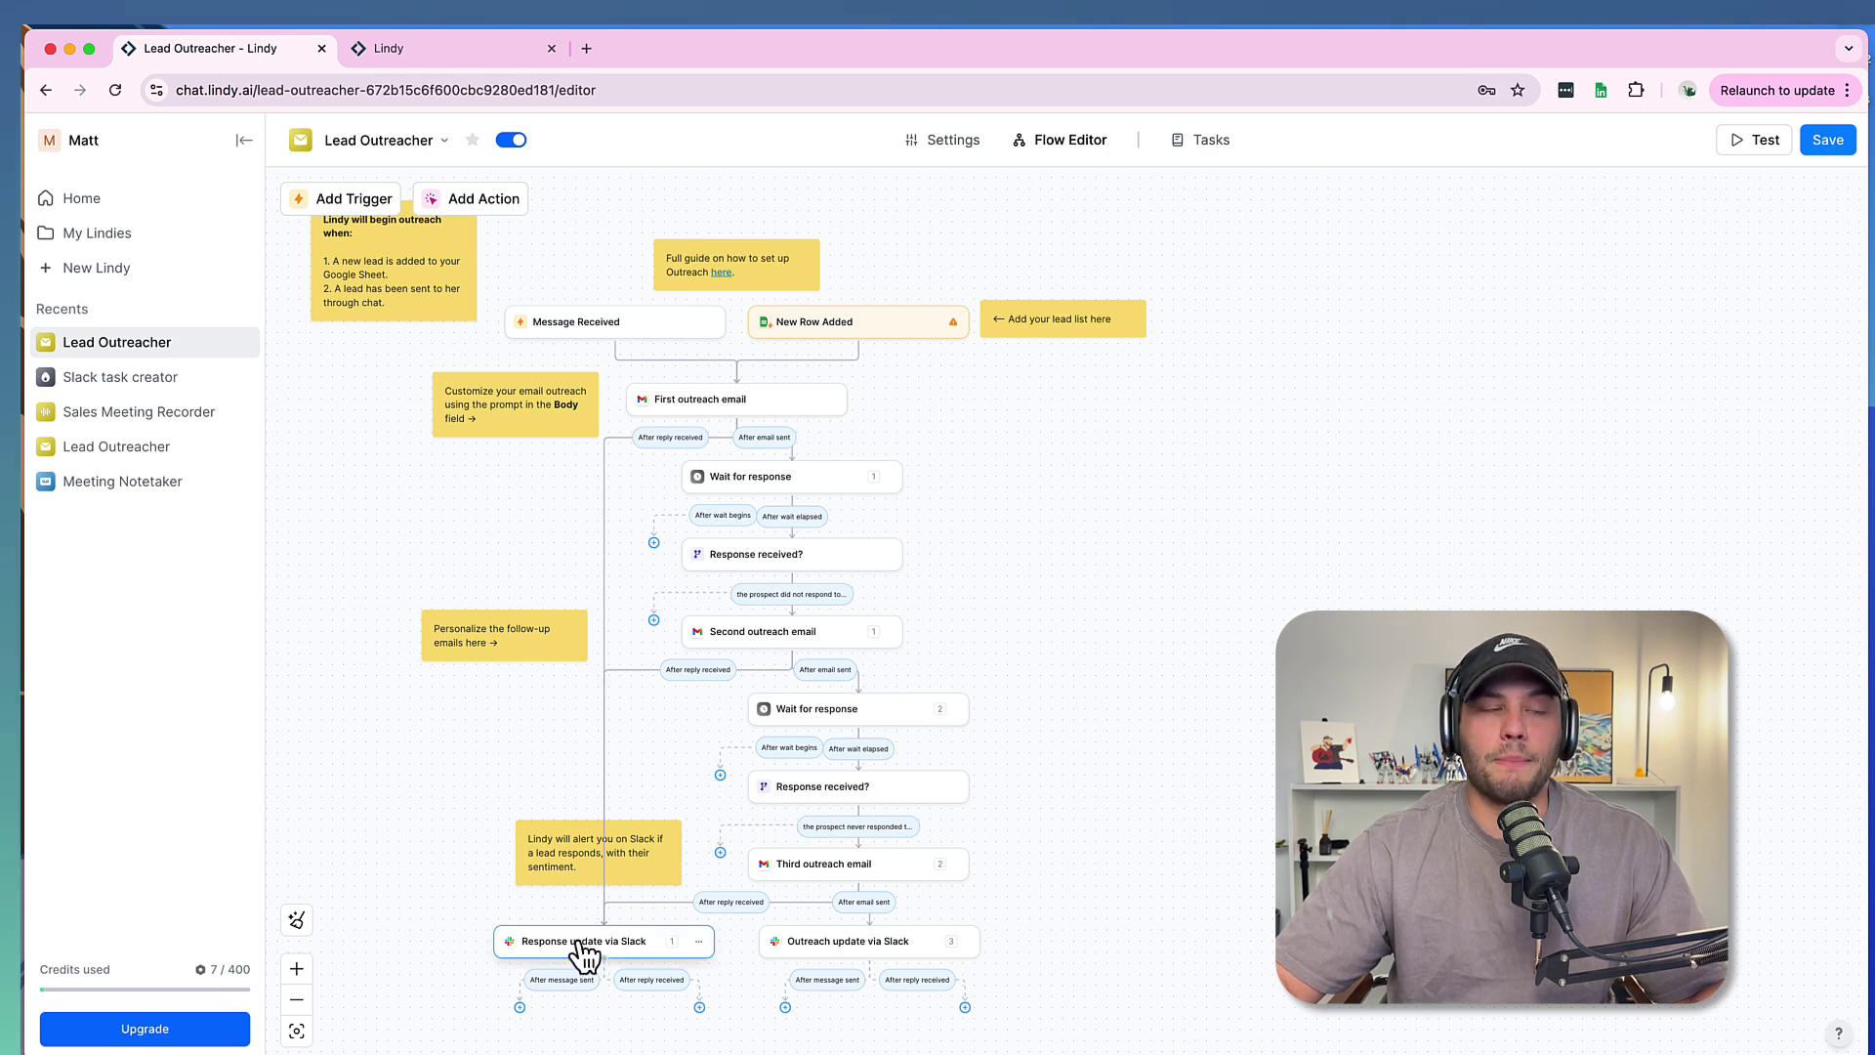
Inspect the first Wait for response step, its After wait elapsed branch and the Response received? condition below it
left_click(772, 479)
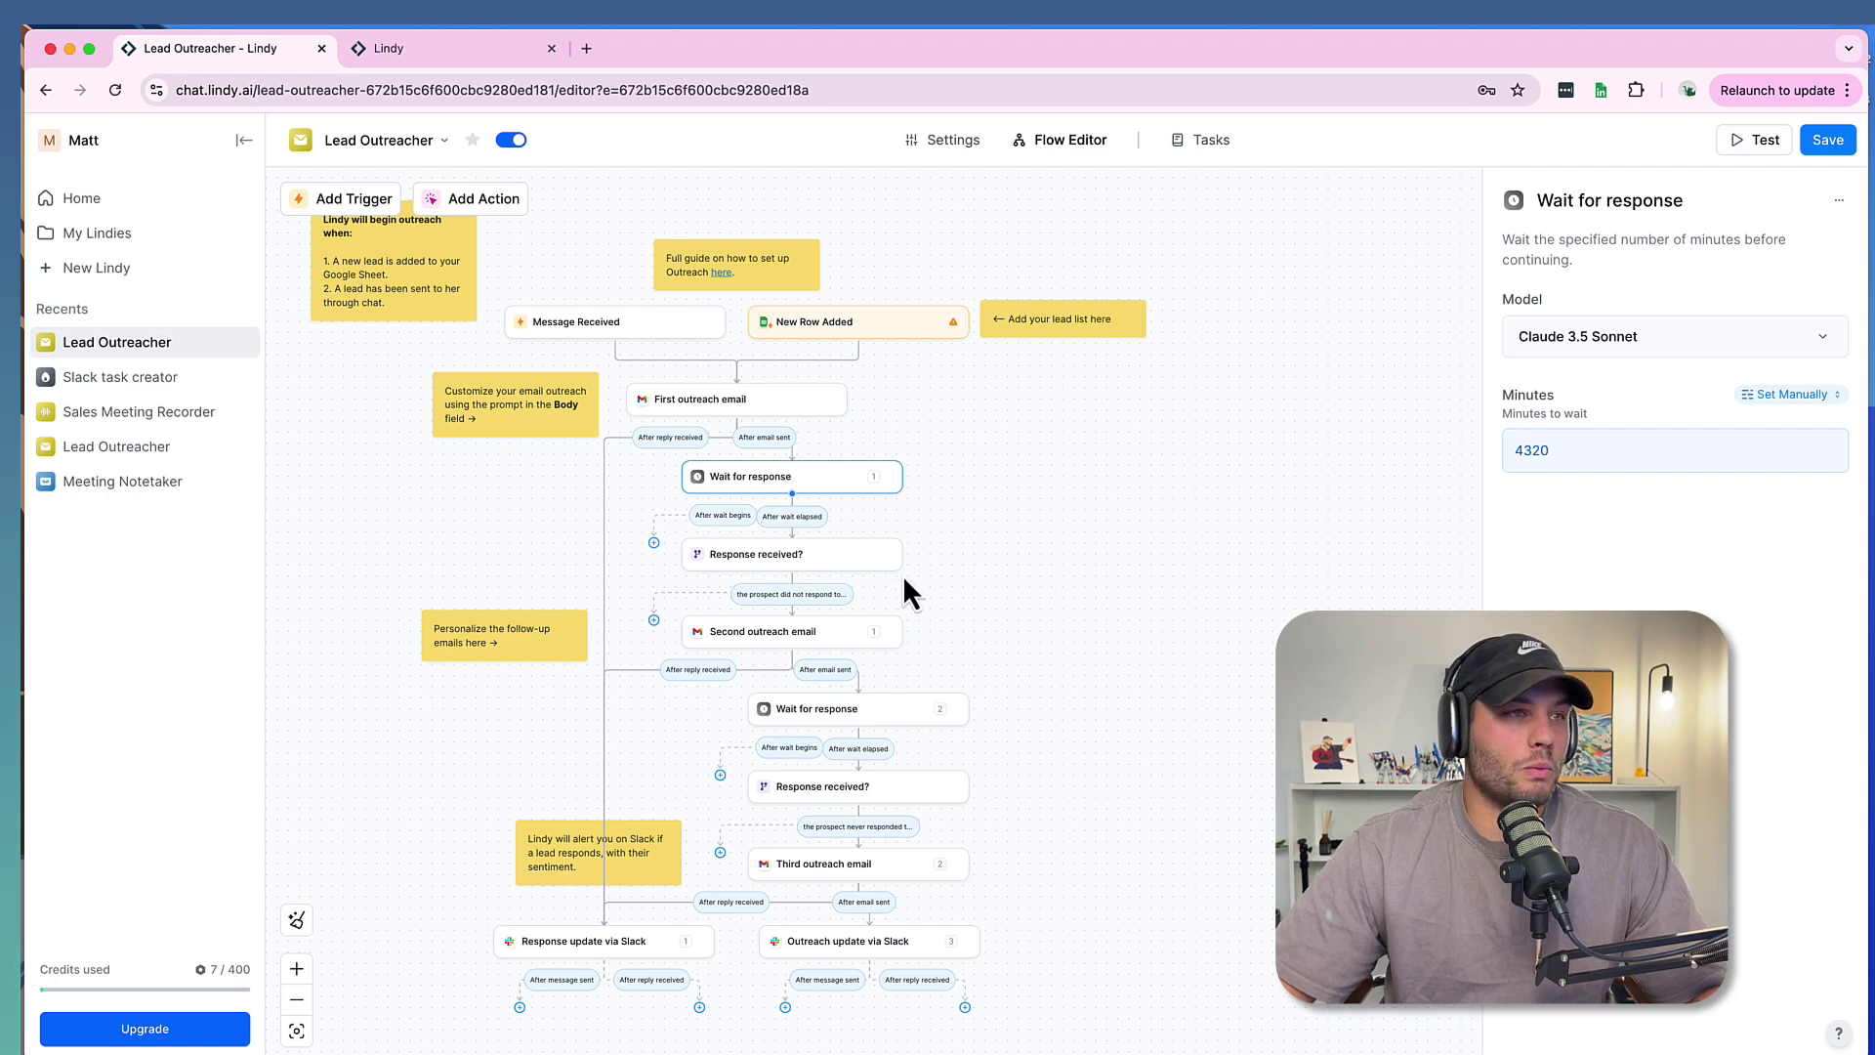
left_click(798, 517)
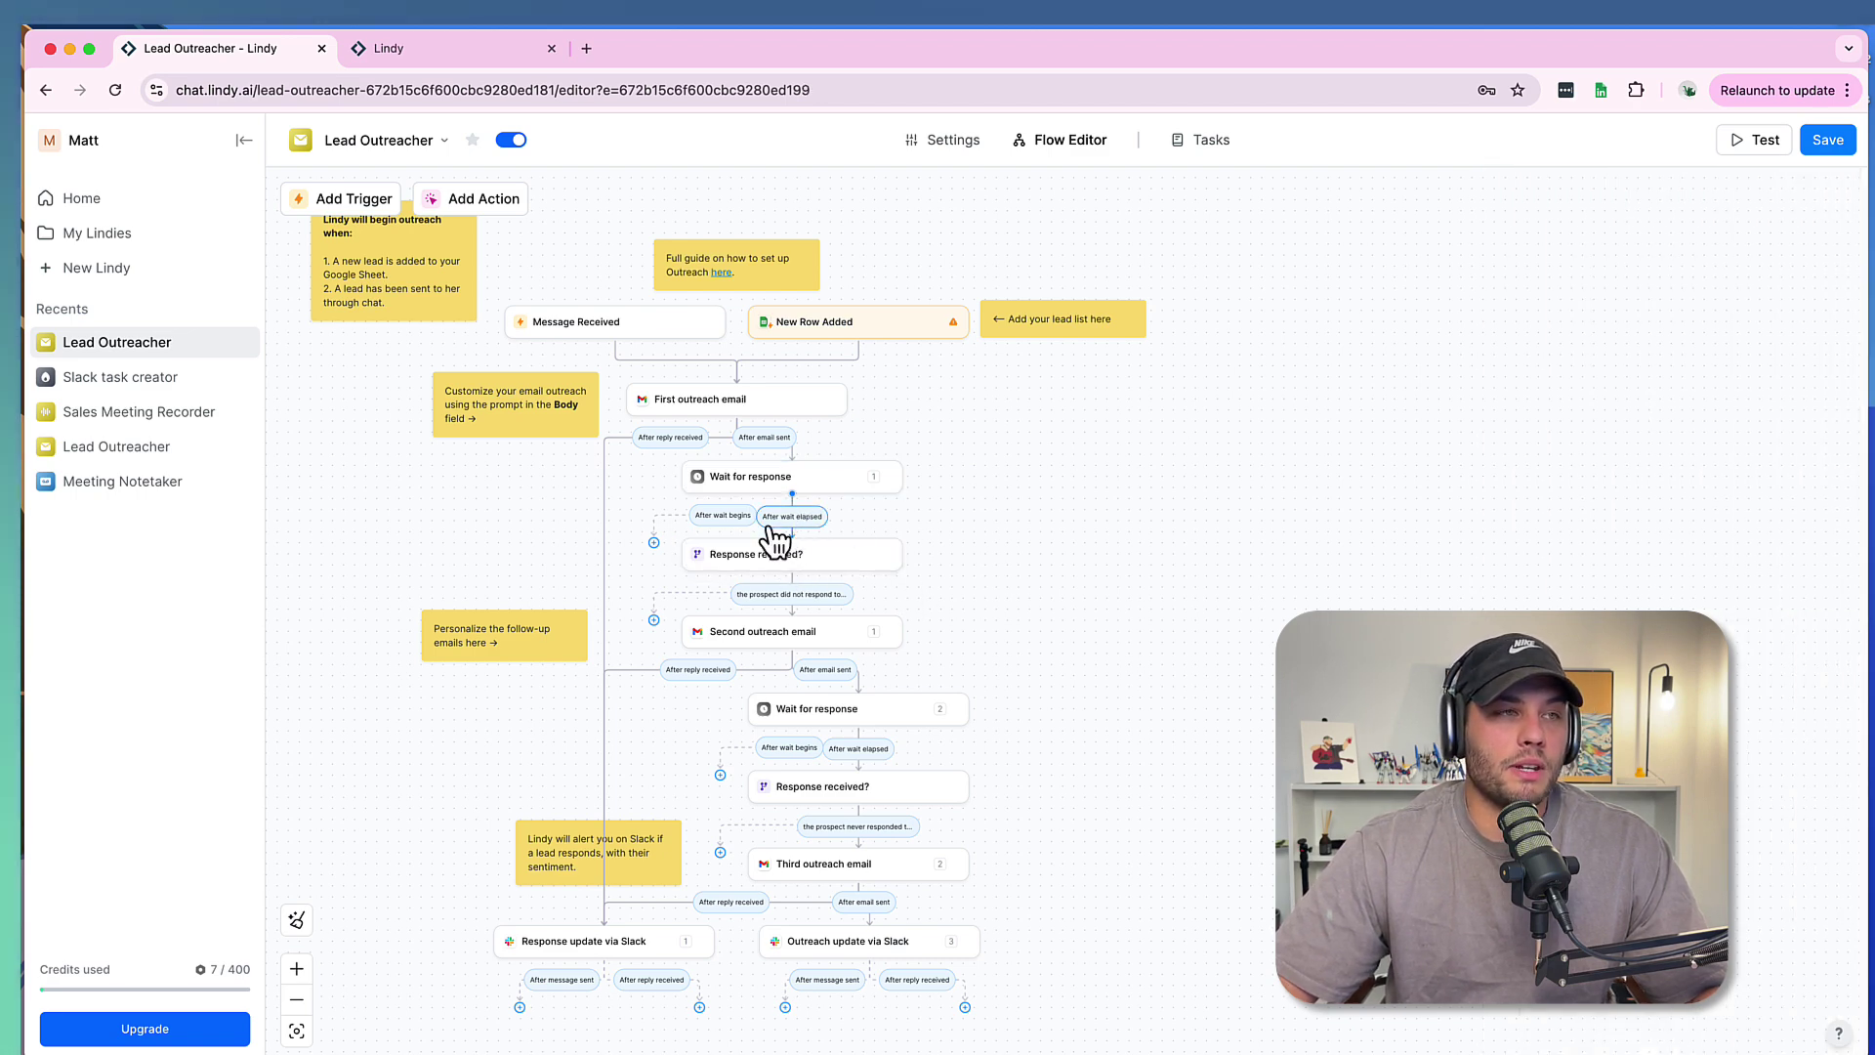
left_click(778, 561)
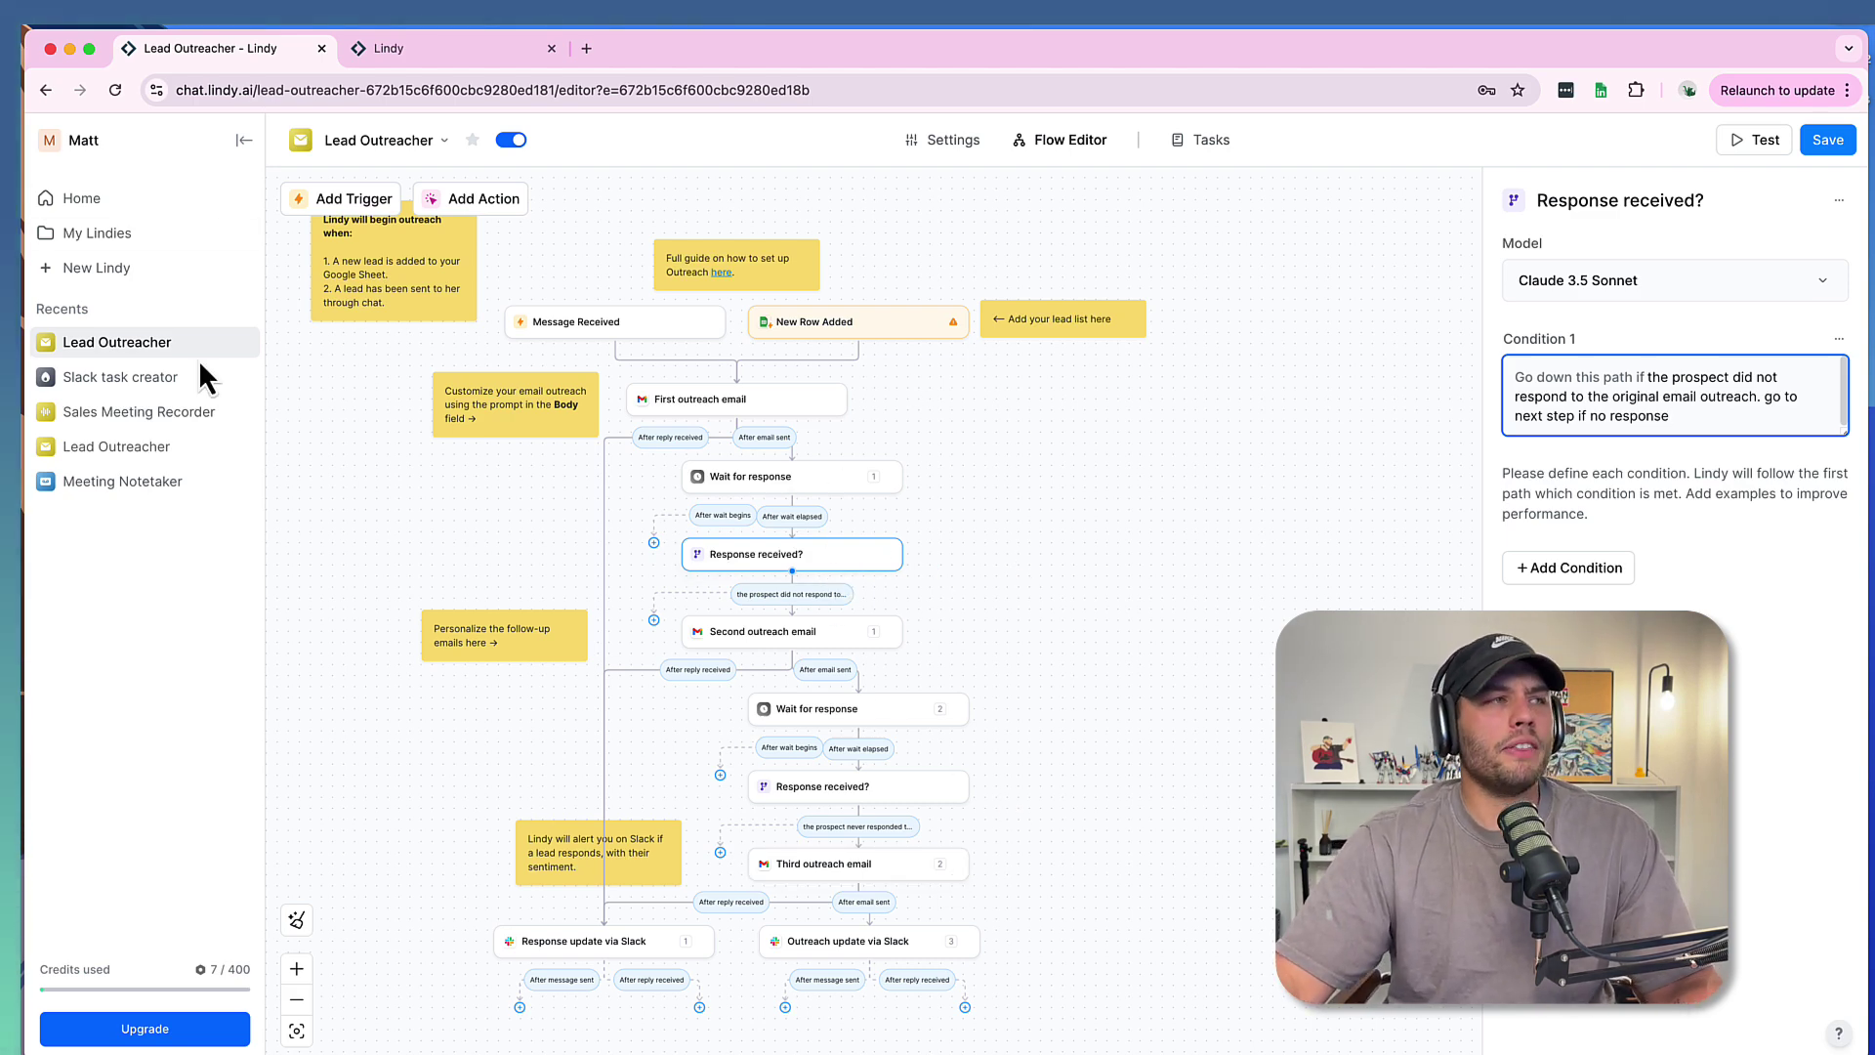
Discard the unsaved changes to Lead Outreacher and open the Slack task creator Lindy
left_click(132, 386)
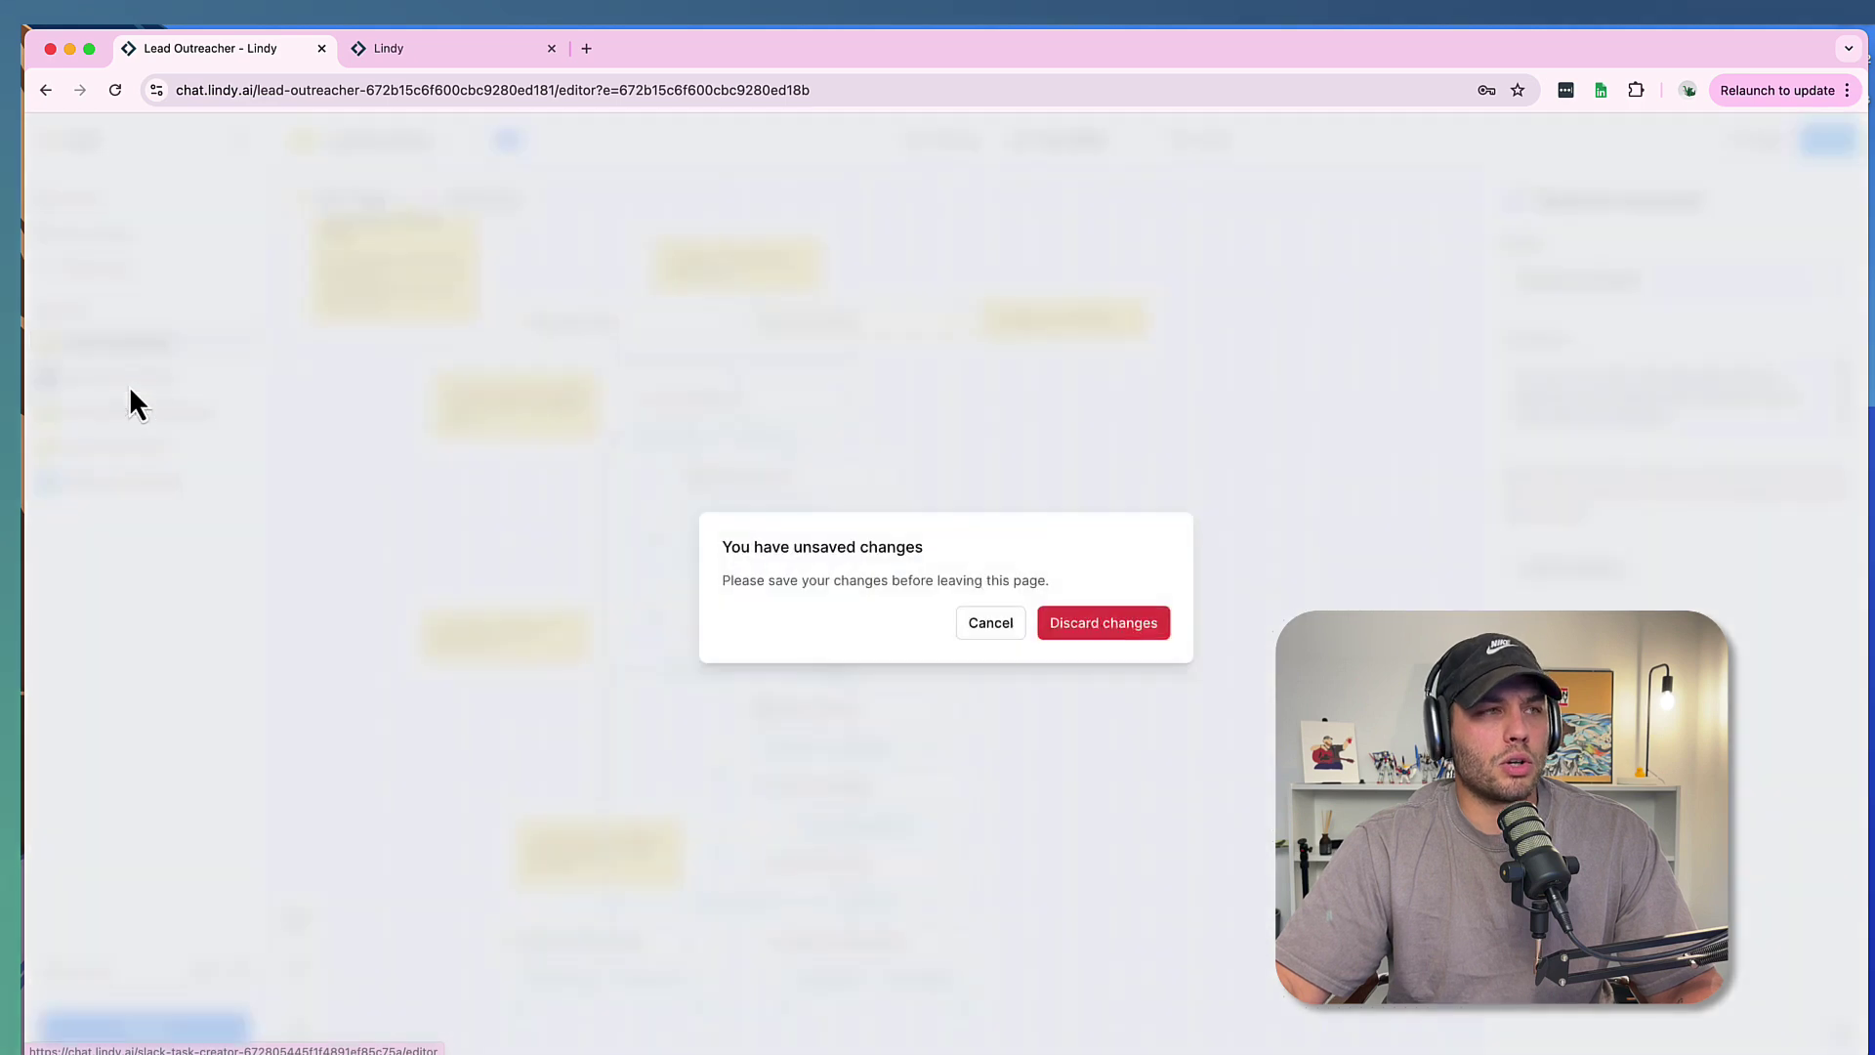
left_click(1109, 633)
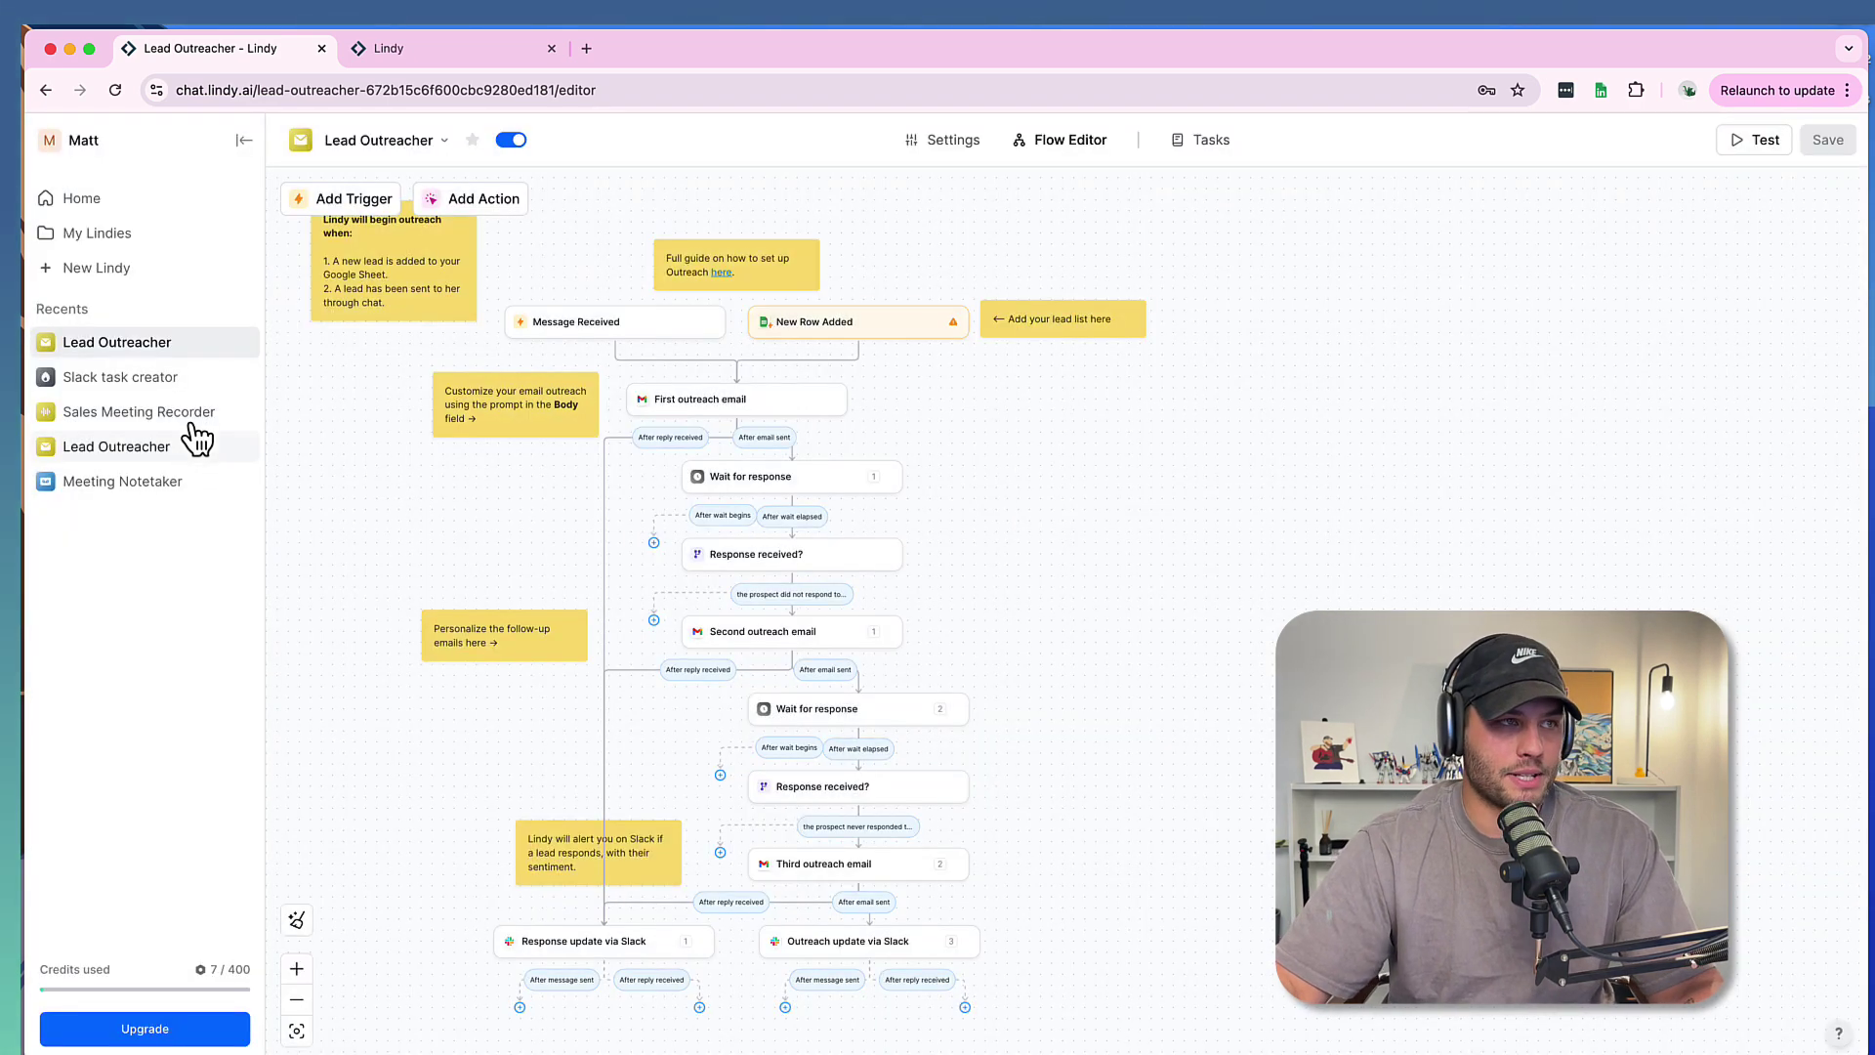
left_click(108, 380)
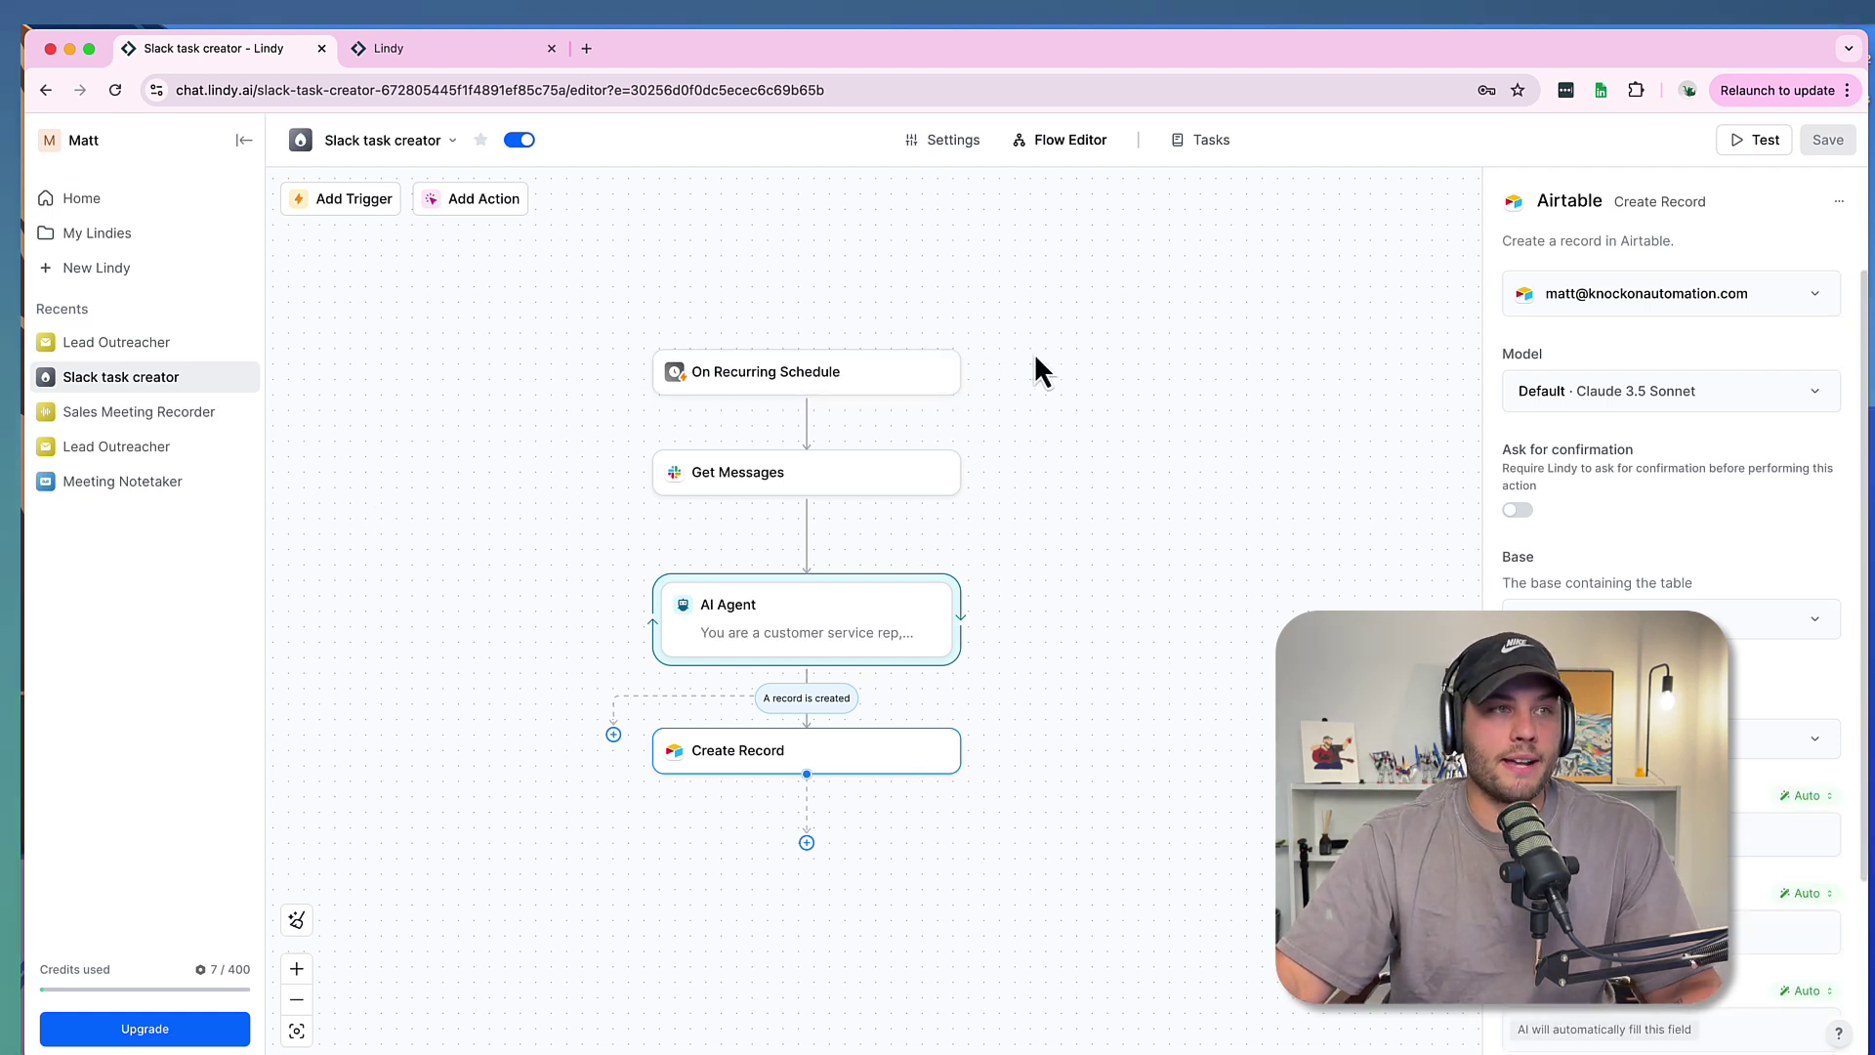
Open the Slack Get Messages action and review its connected account, model, channel and start settings
left_click(868, 487)
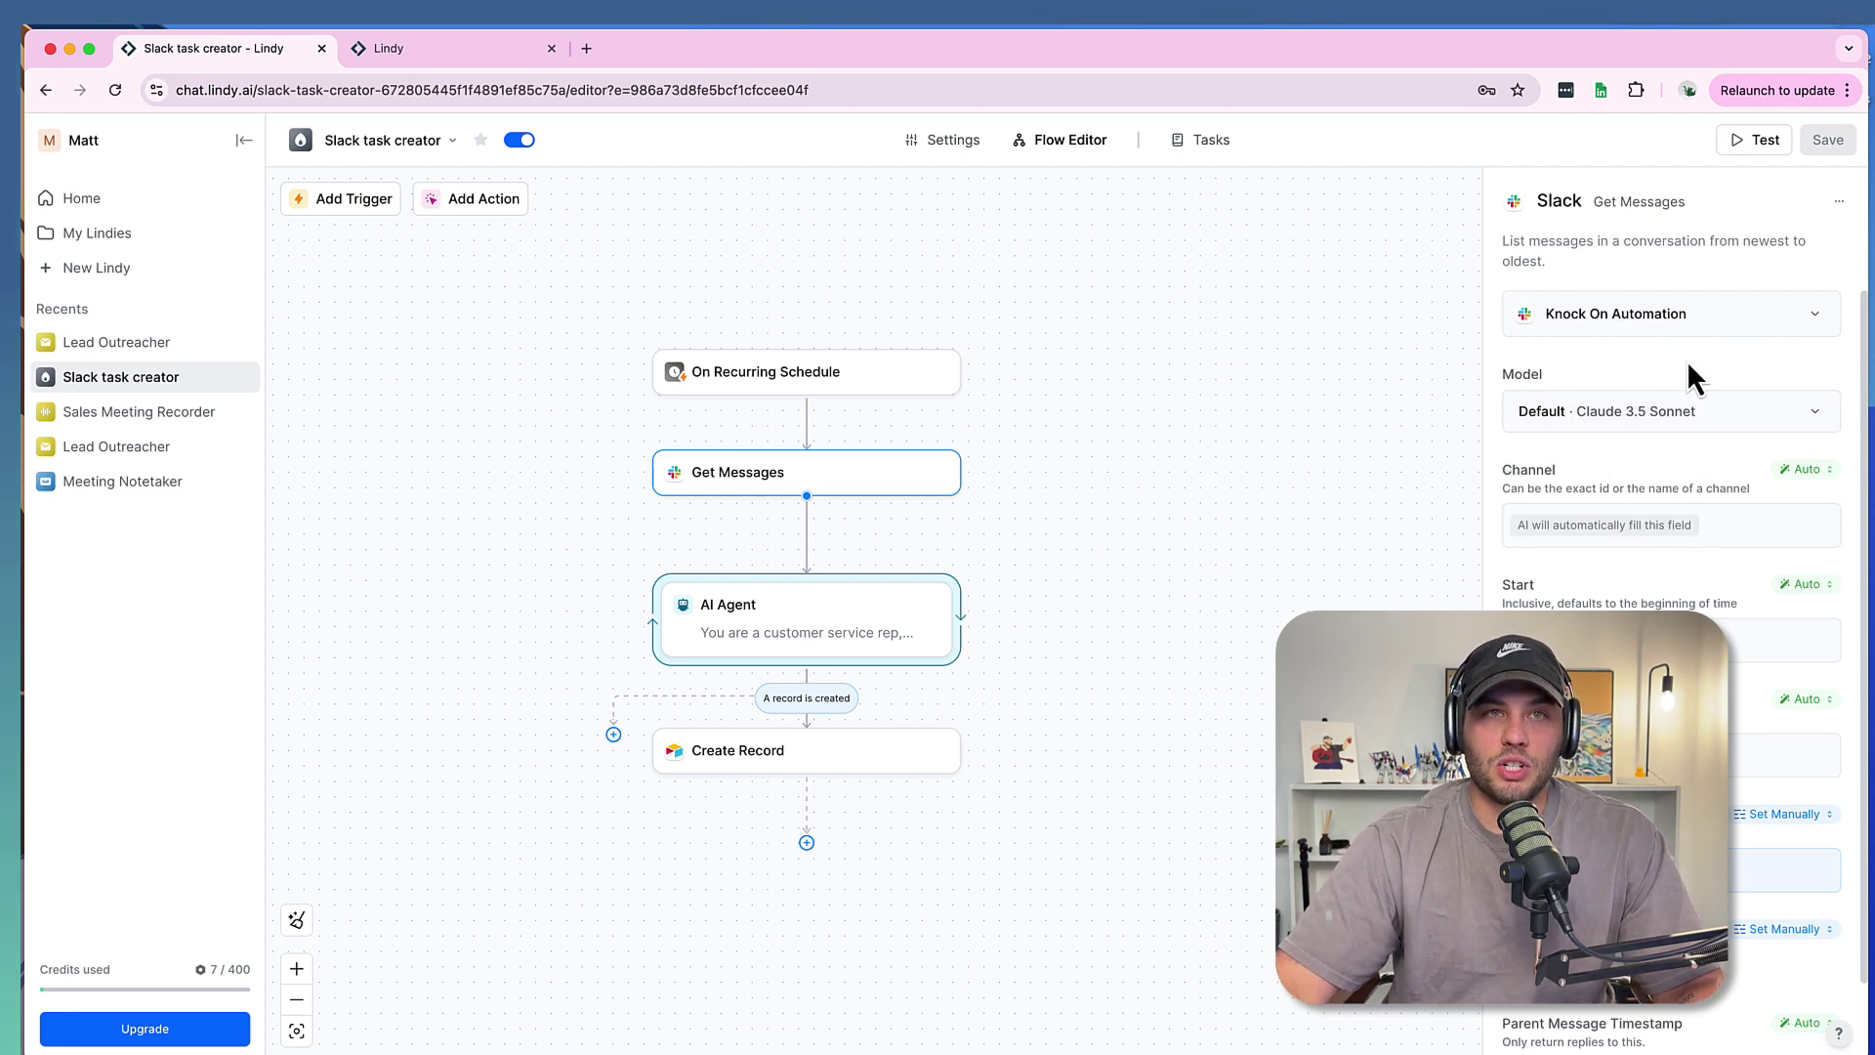
left_click(1593, 315)
left_click(1519, 244)
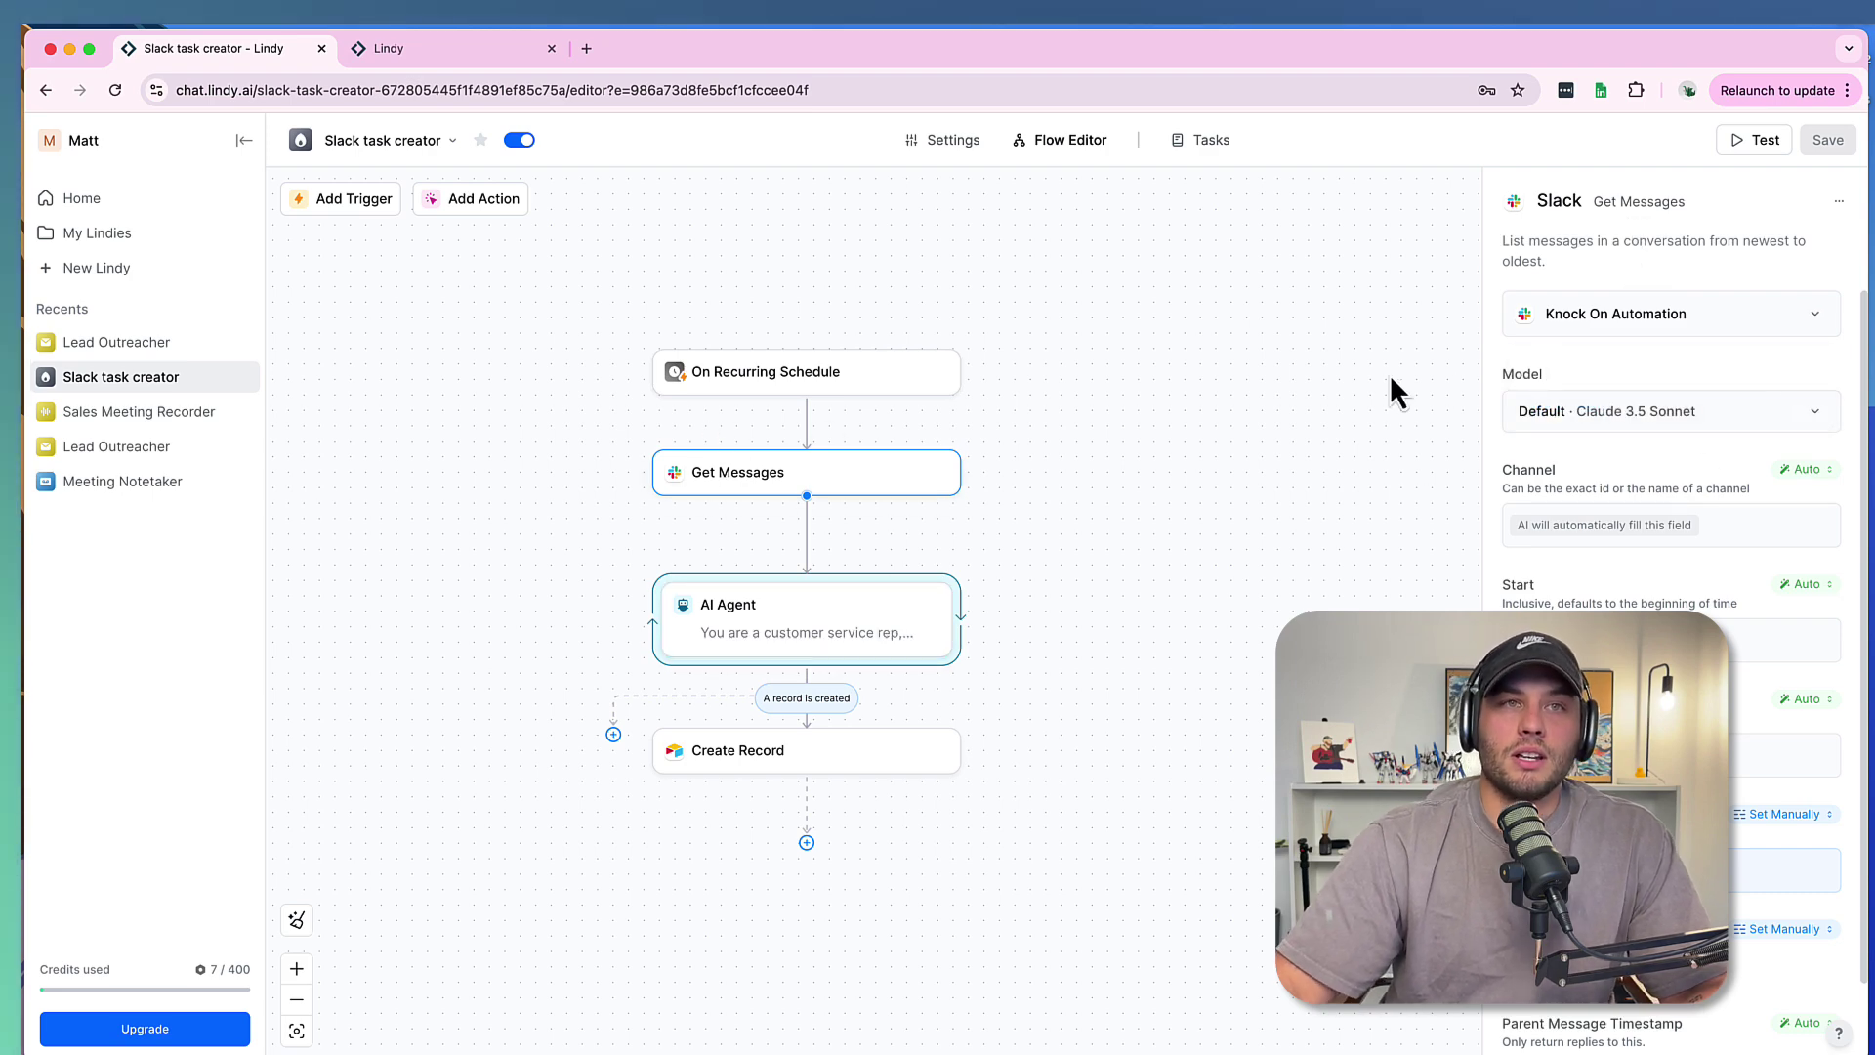
scroll(1718, 549, "down", 1)
scroll(1719, 548, "down", 1)
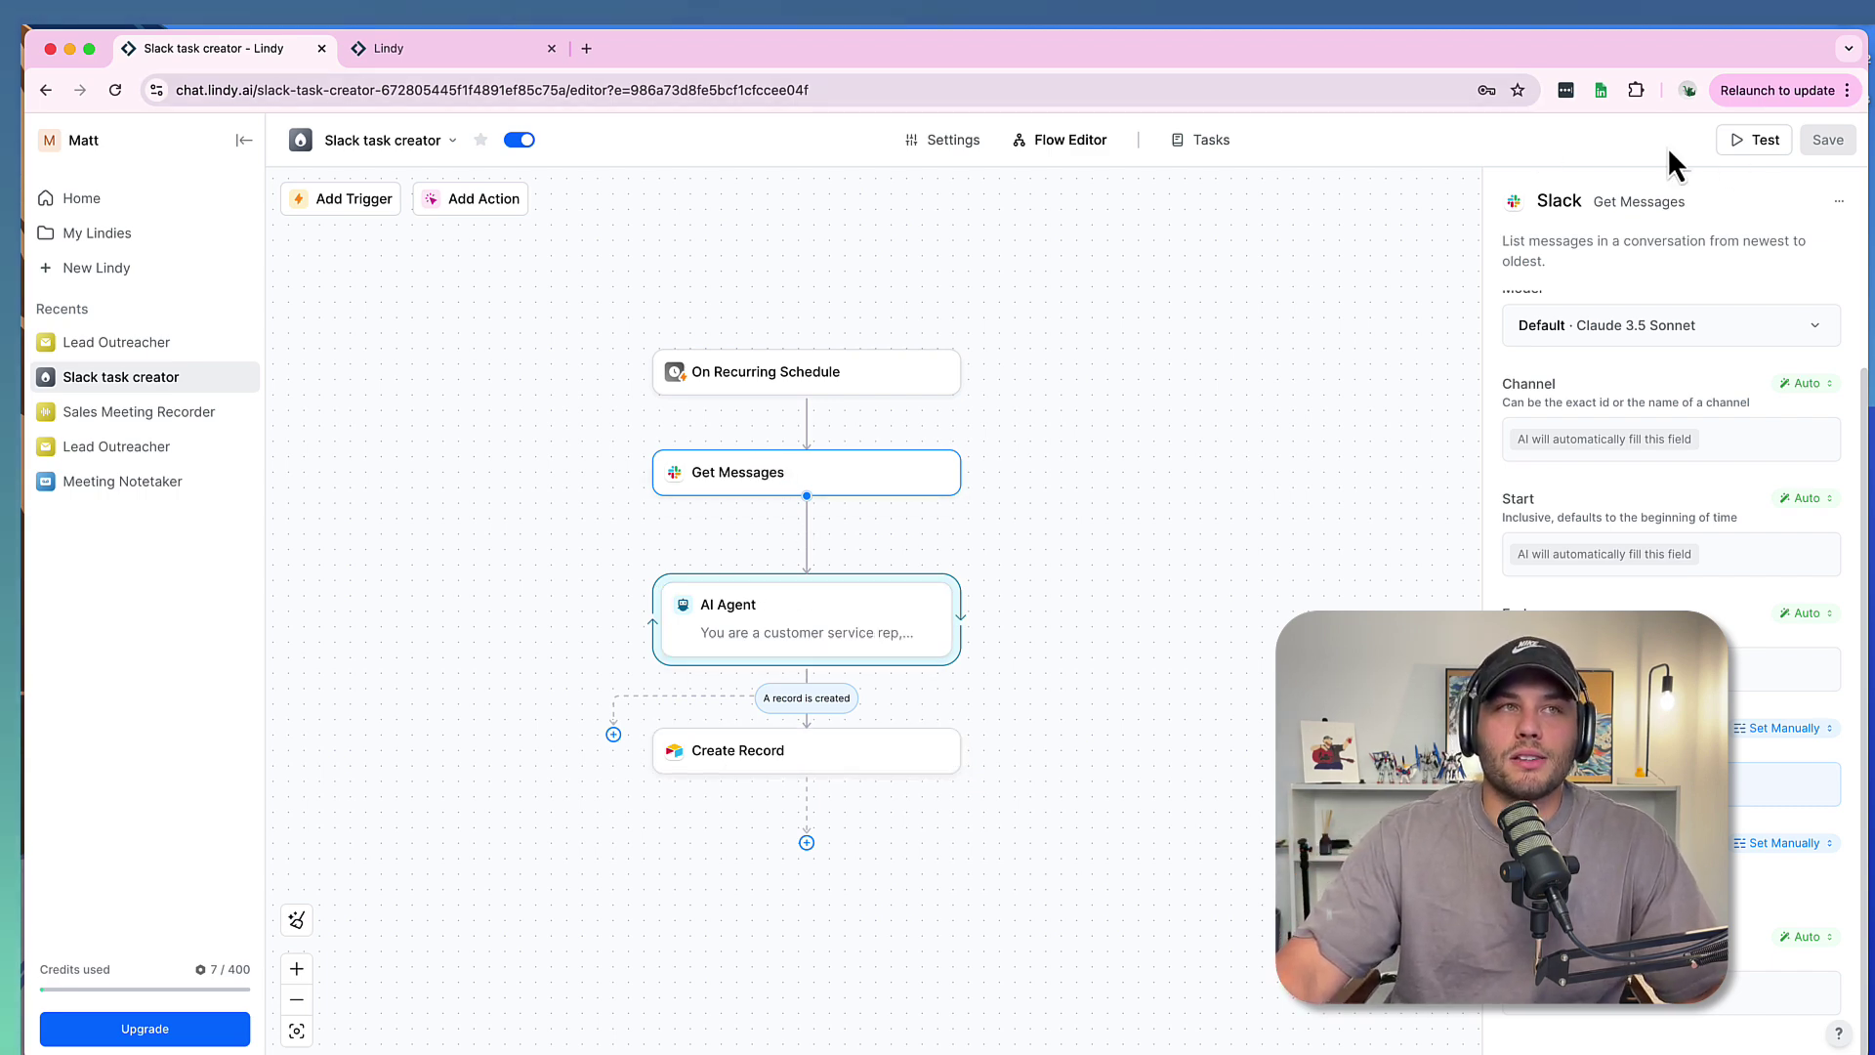
Run a test of the Slack task creator flow from its recurring schedule trigger and read the AI Agent's reply
left_click(1756, 140)
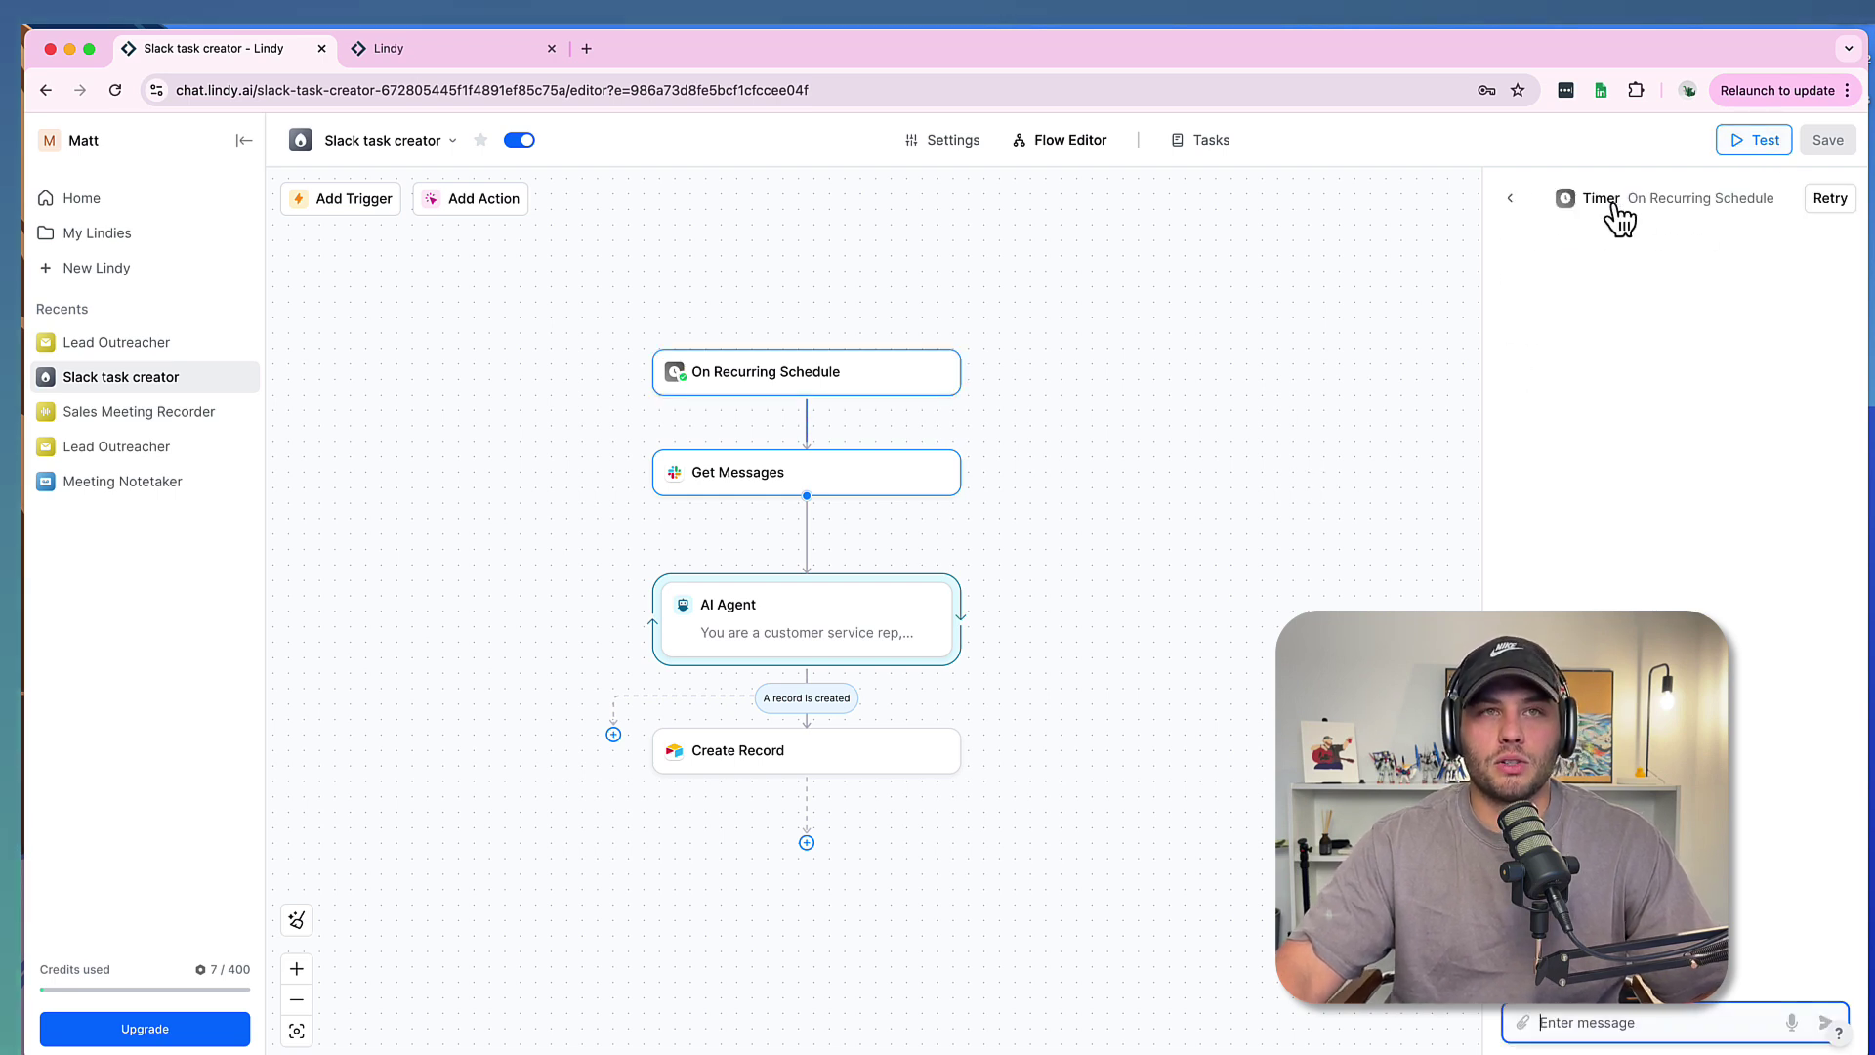
left_click(1510, 198)
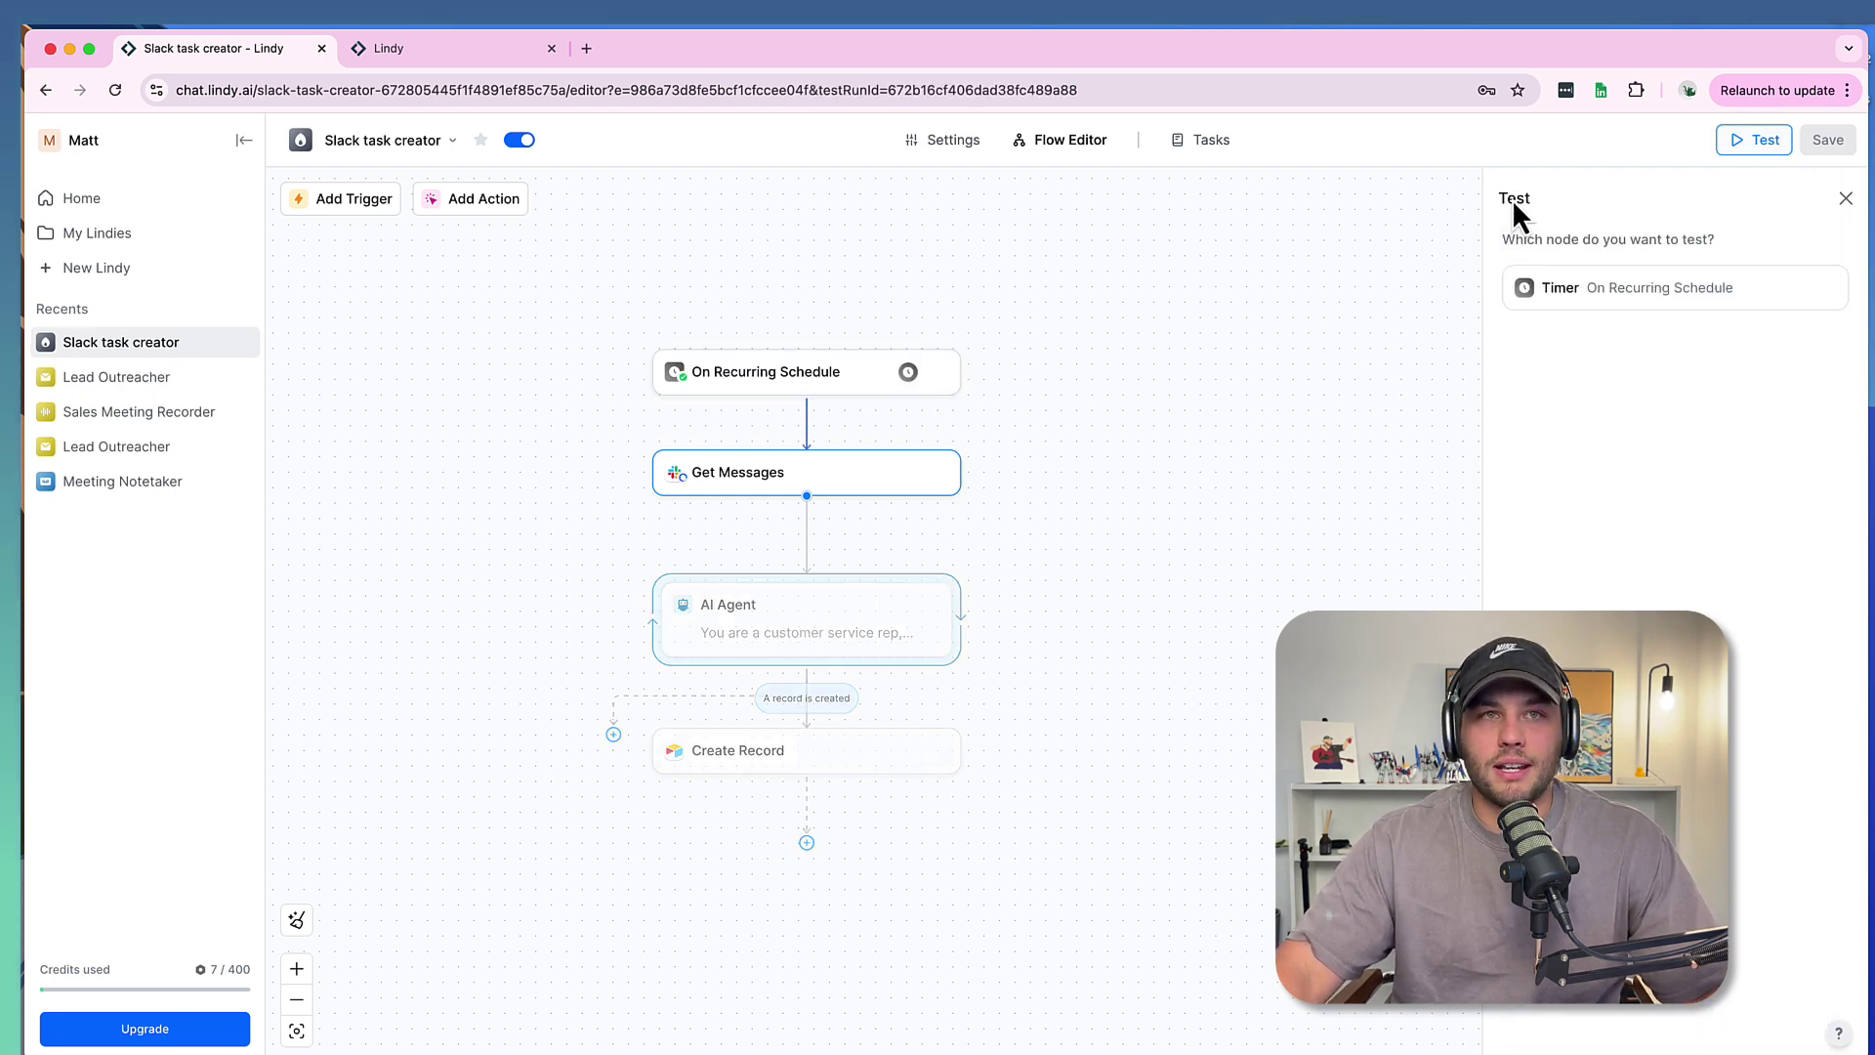
left_click(1749, 141)
left_click(1757, 141)
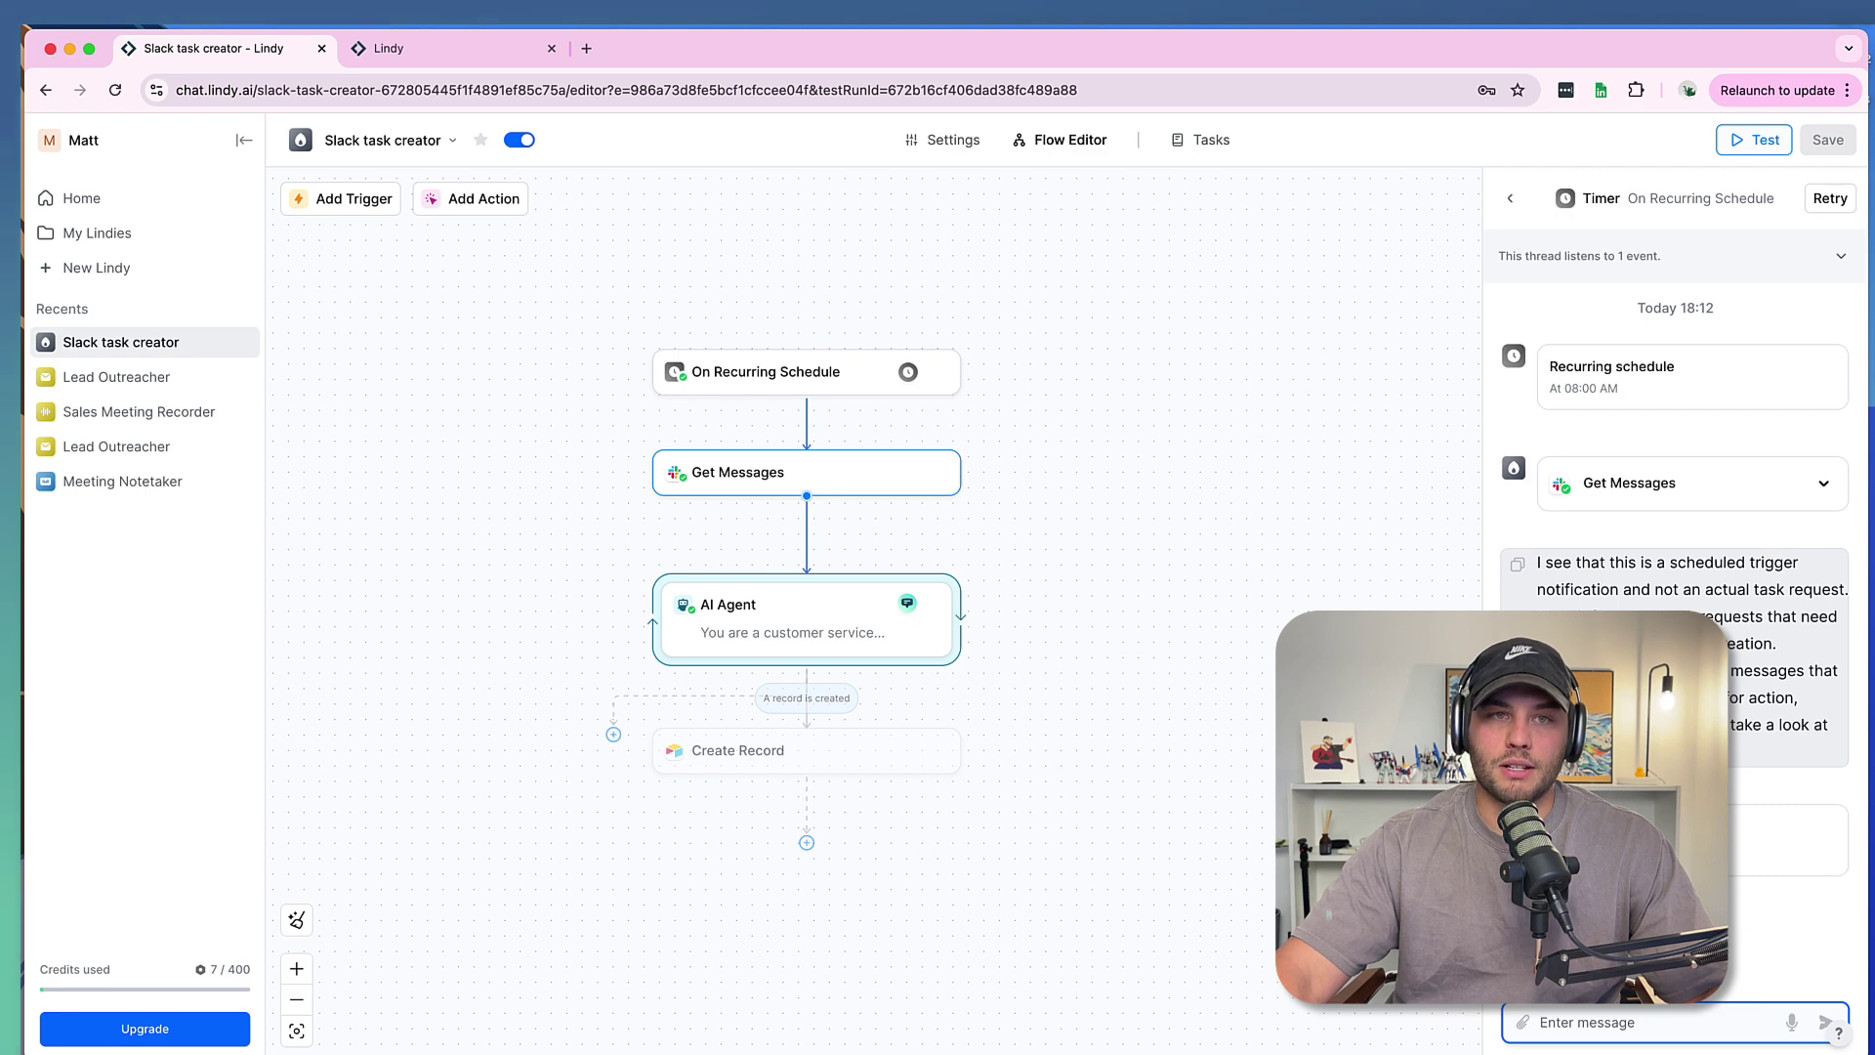
left_click_drag(1699, 642, 1771, 642)
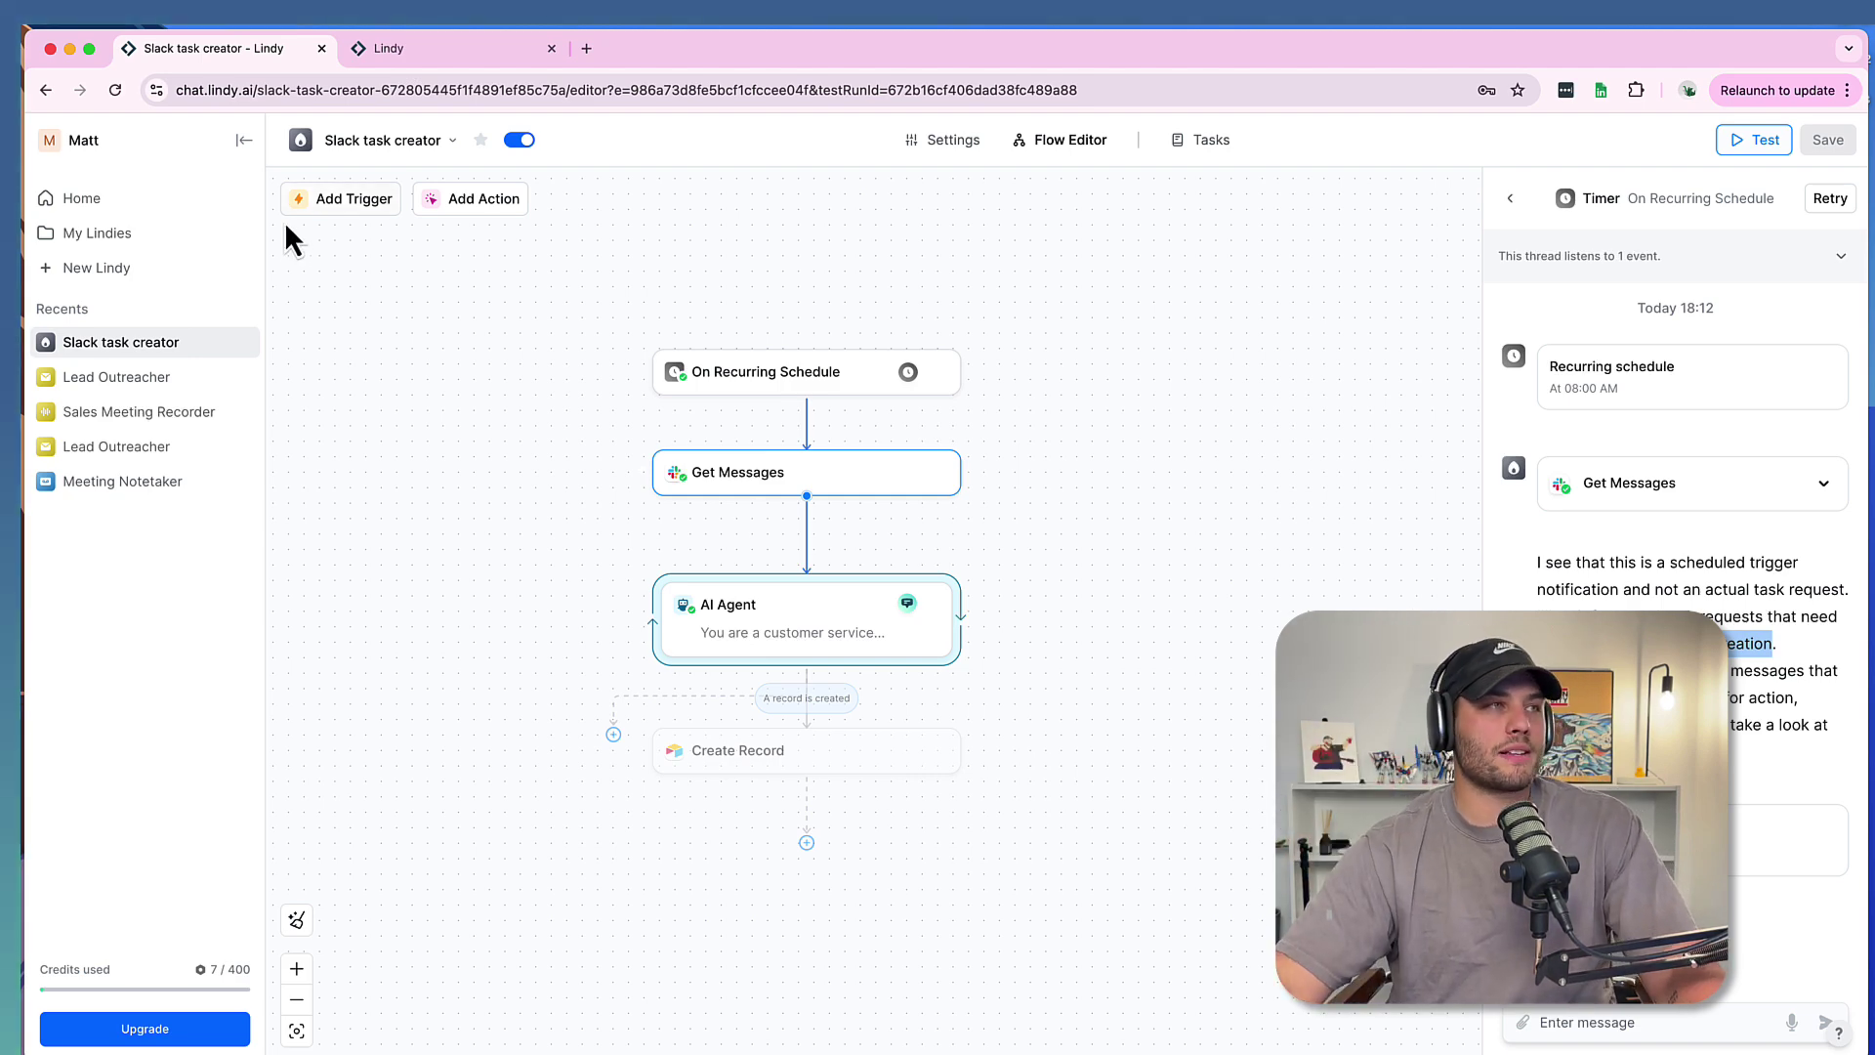
Return to the home page and look over the Sales, Support, Meetings and Emails templates
left_click(84, 198)
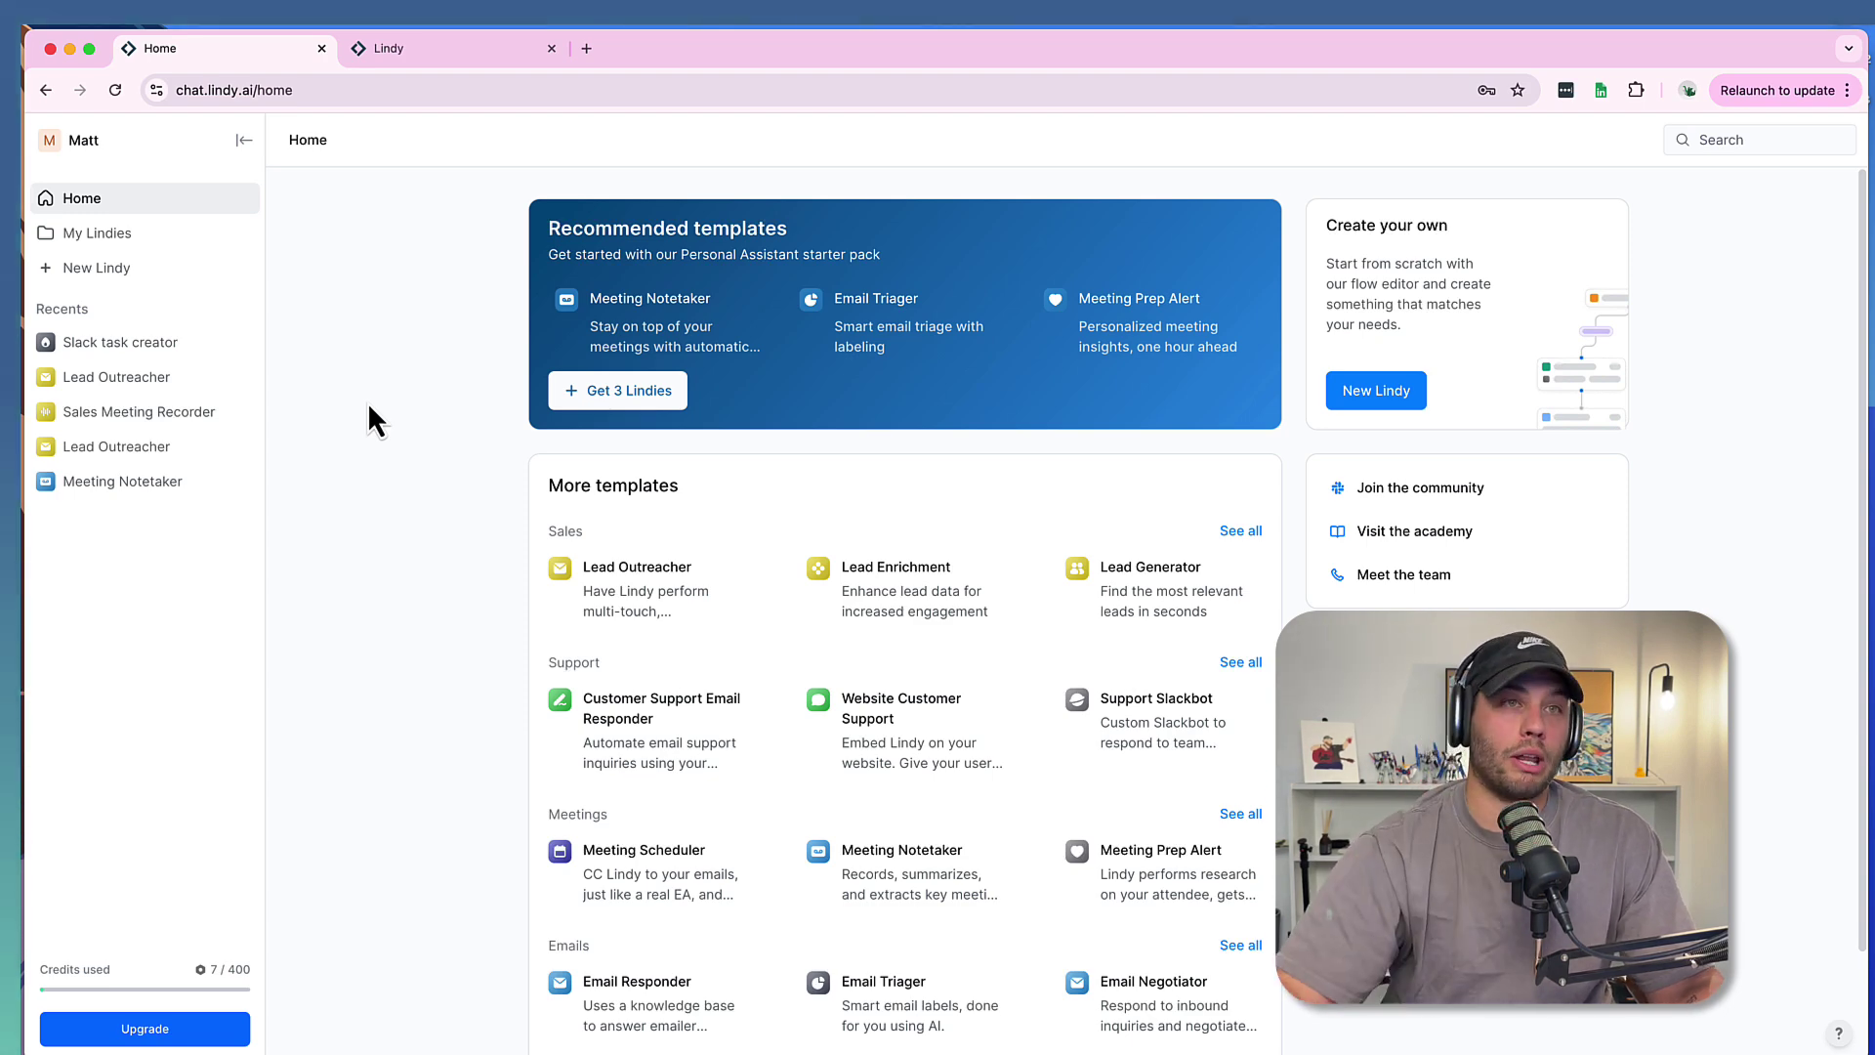
scroll(362, 510, "down", 2)
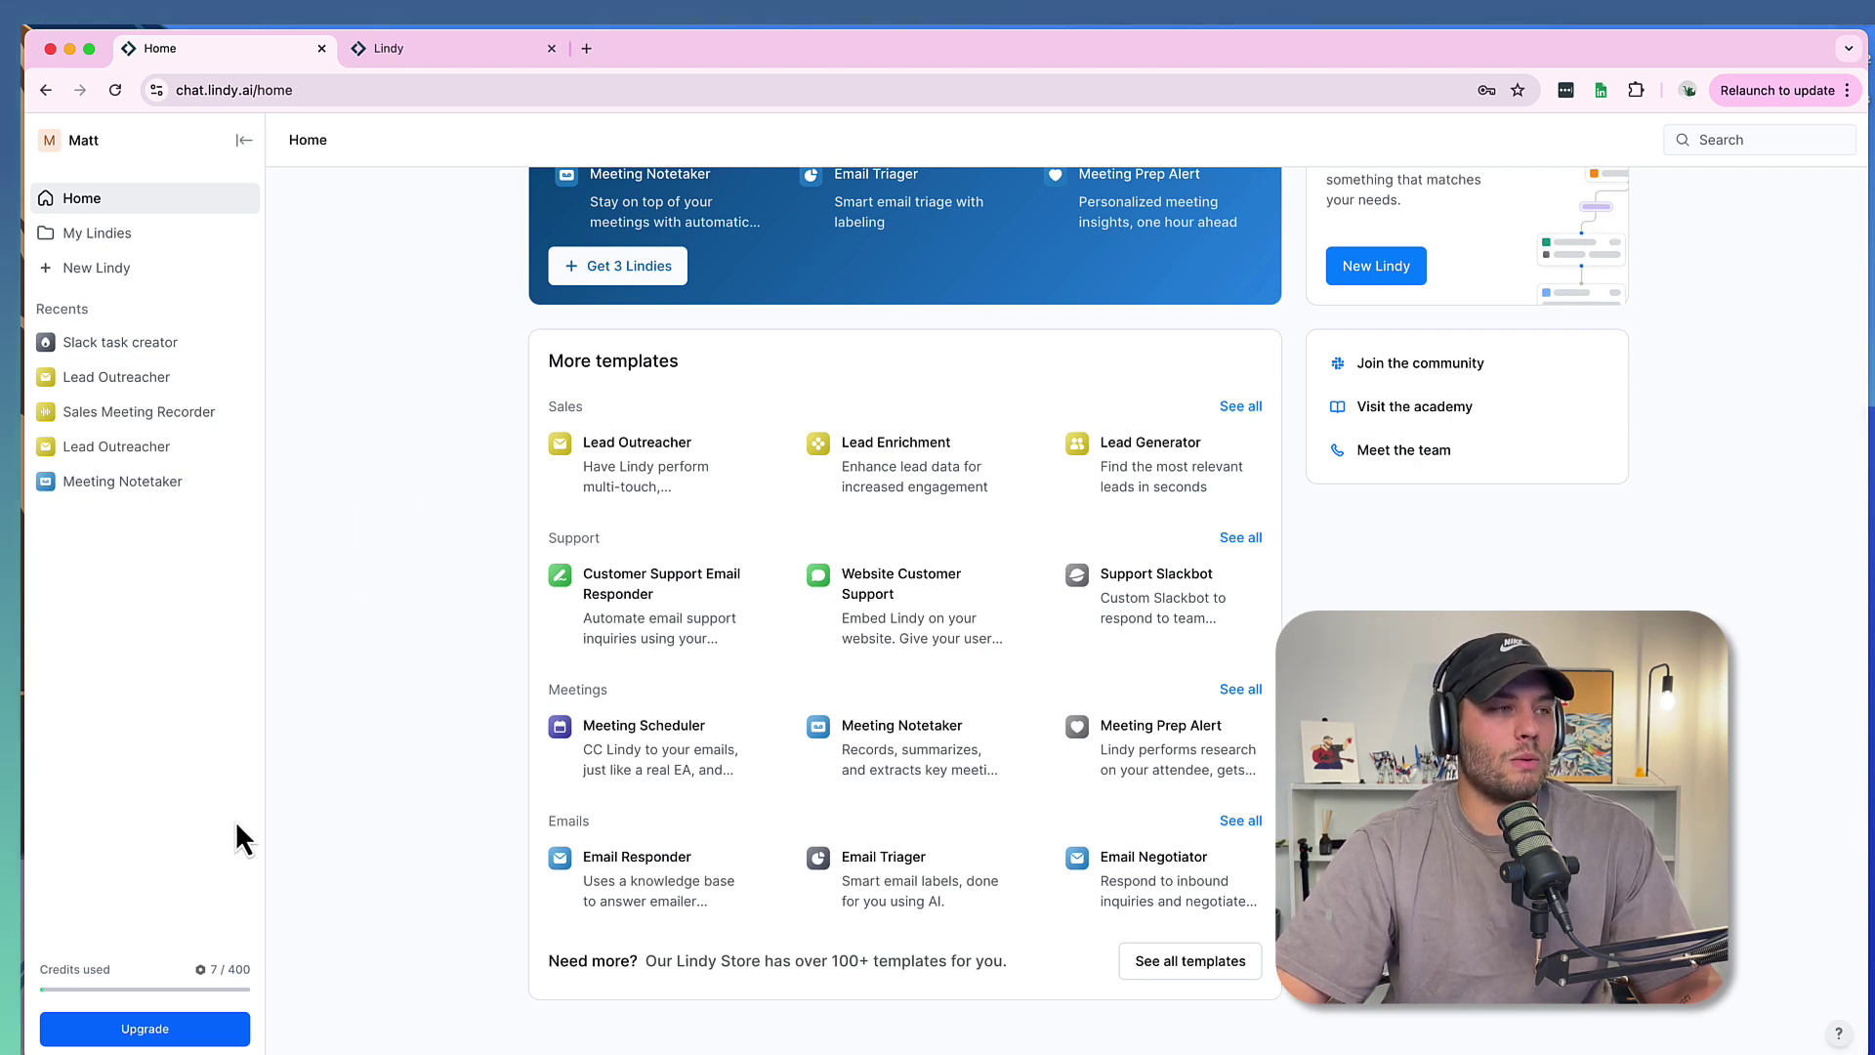
scroll(314, 728, "up", 2)
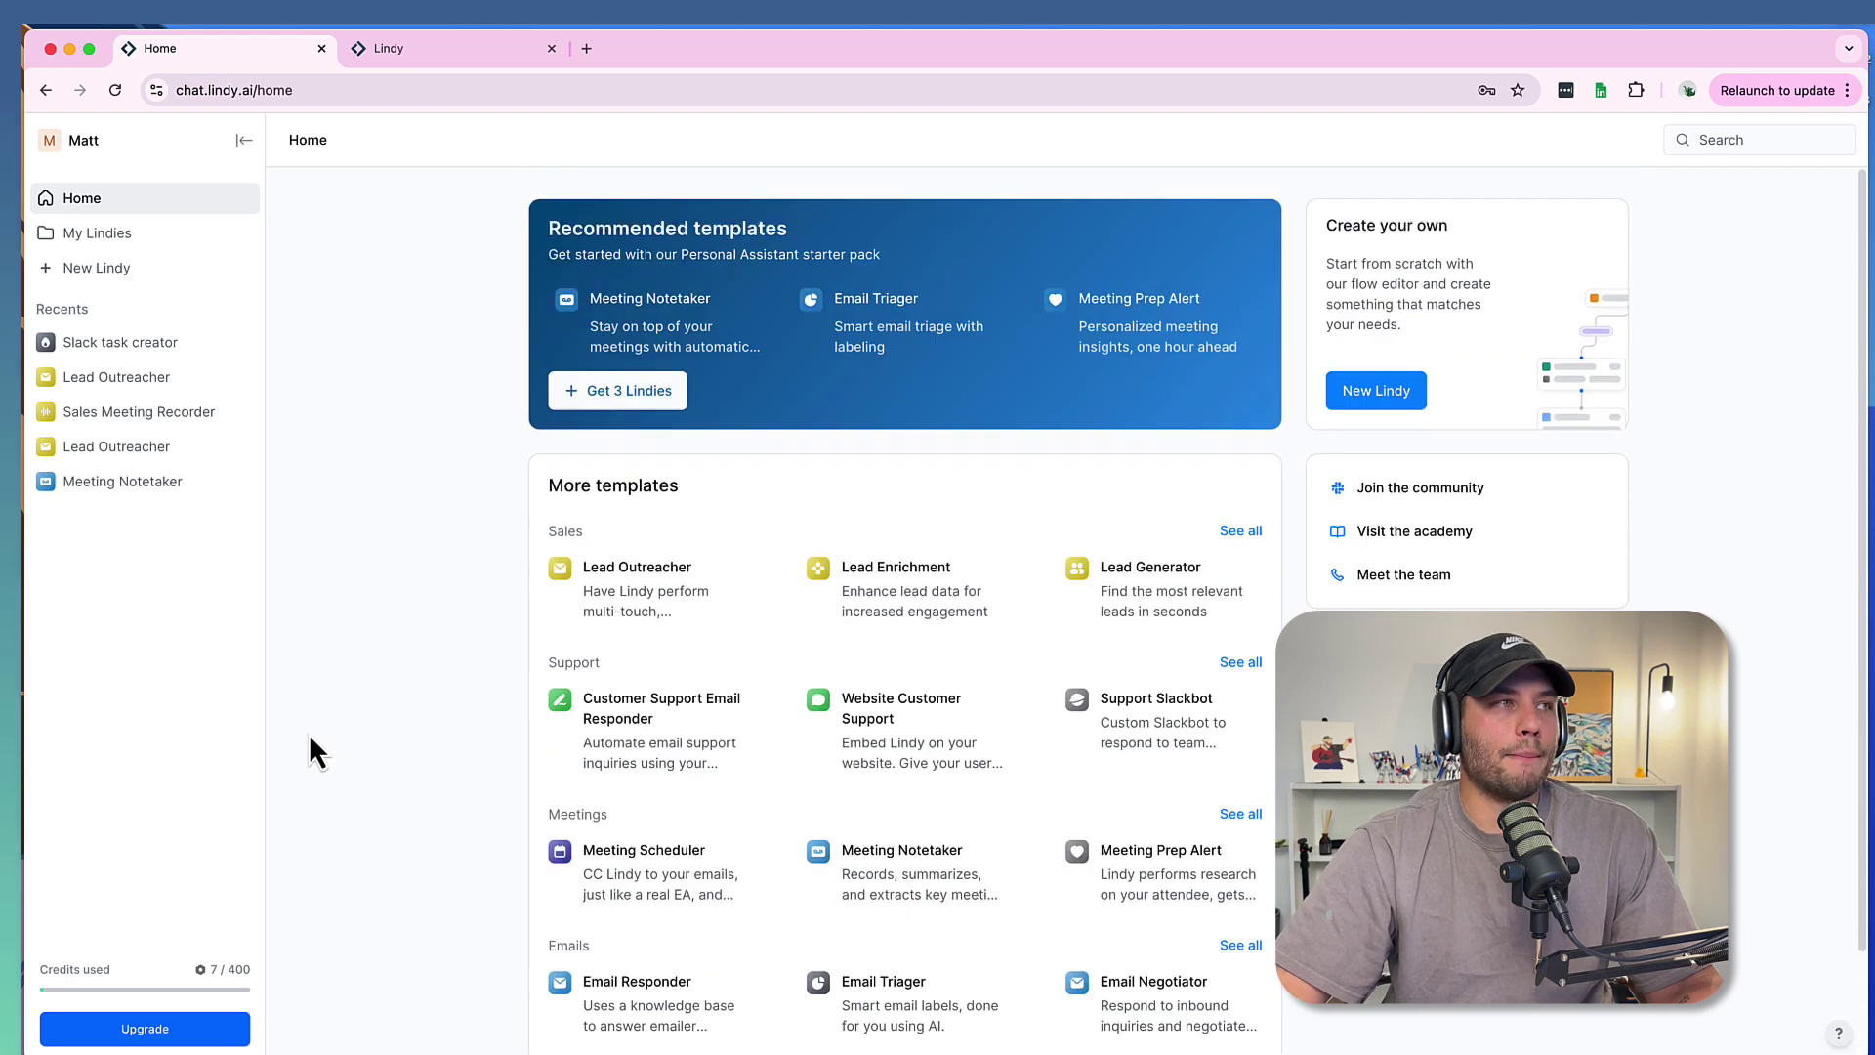